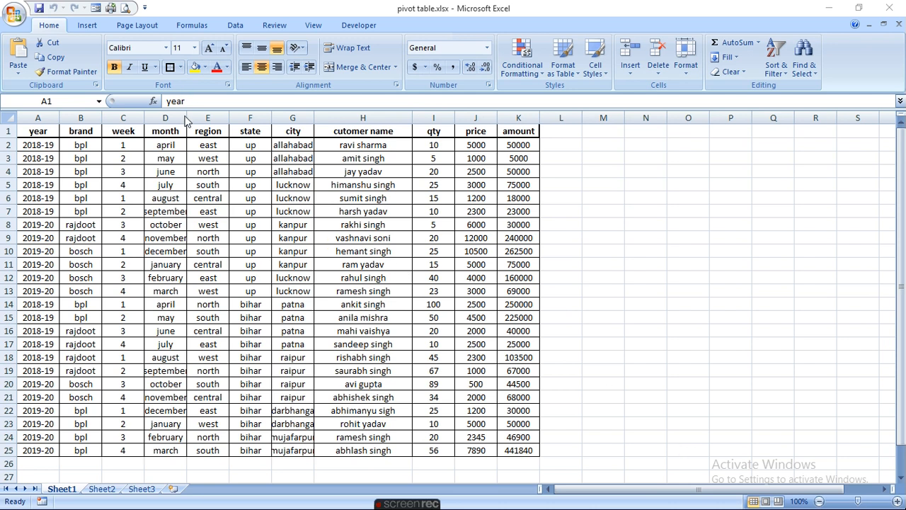
Step: Widen the month column and insert an empty row above the table's header row
drag(187, 124, 197, 125)
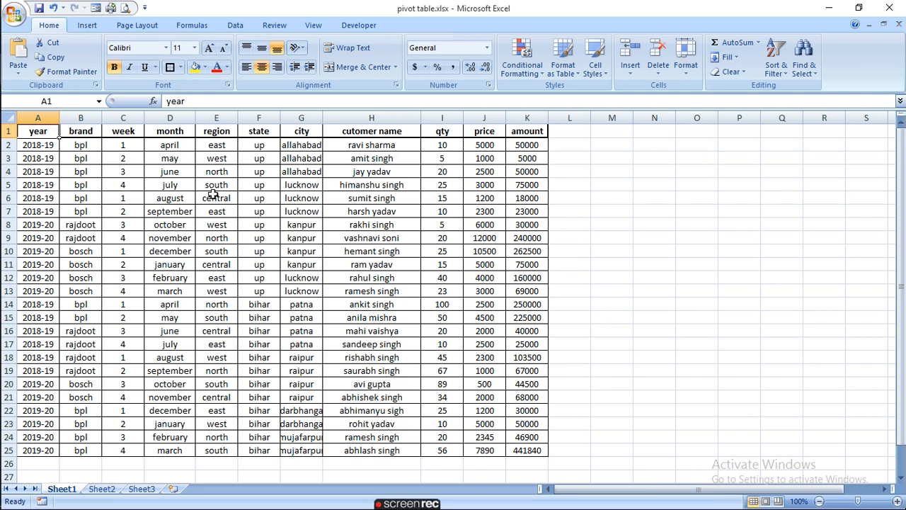
click(13, 131)
right_click(14, 132)
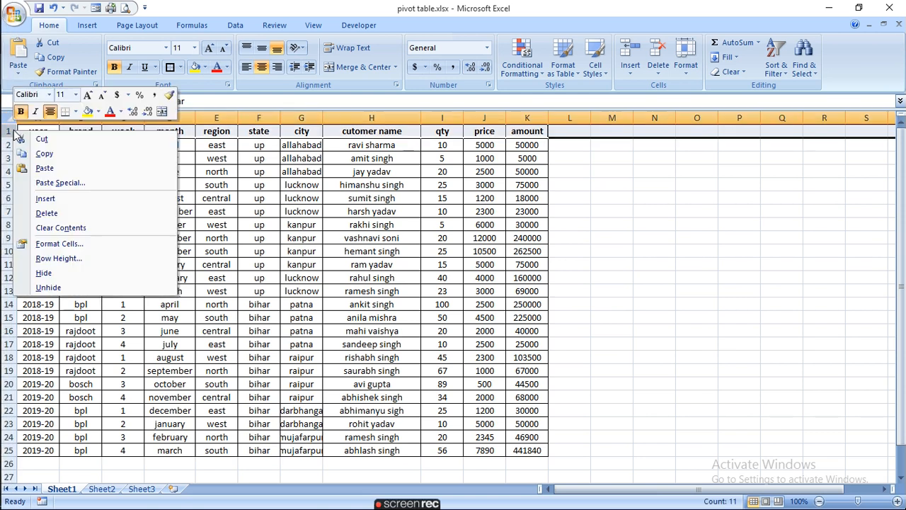
click(60, 205)
Step: Enter the title "SALE OF PRODUCTS IN DIFFERENT REGIONS IN A COUNTRY" in cell D1
click(186, 131)
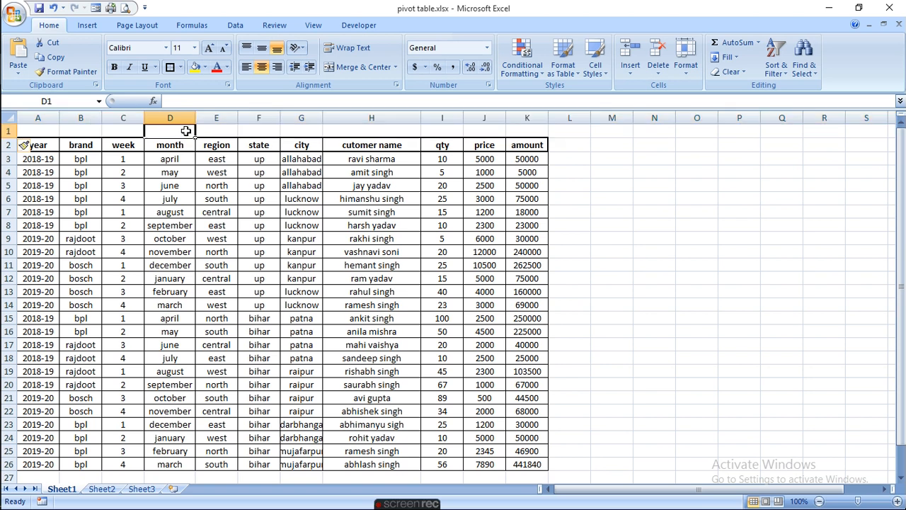
text(SALEOF PRODUS)
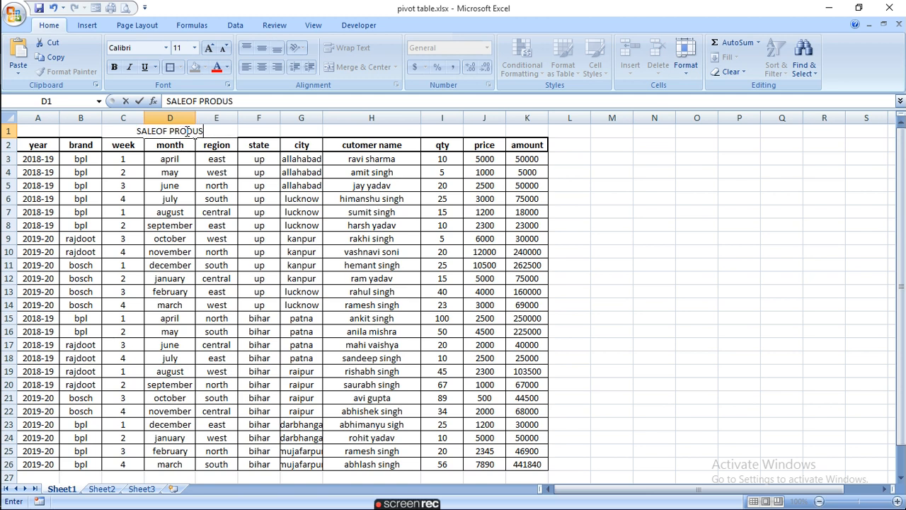
key(BackSpace)
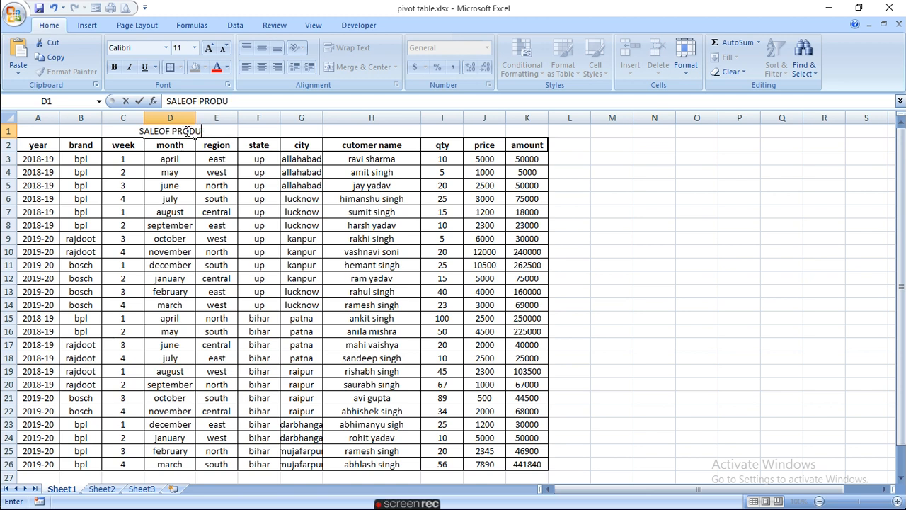
text(CTS)
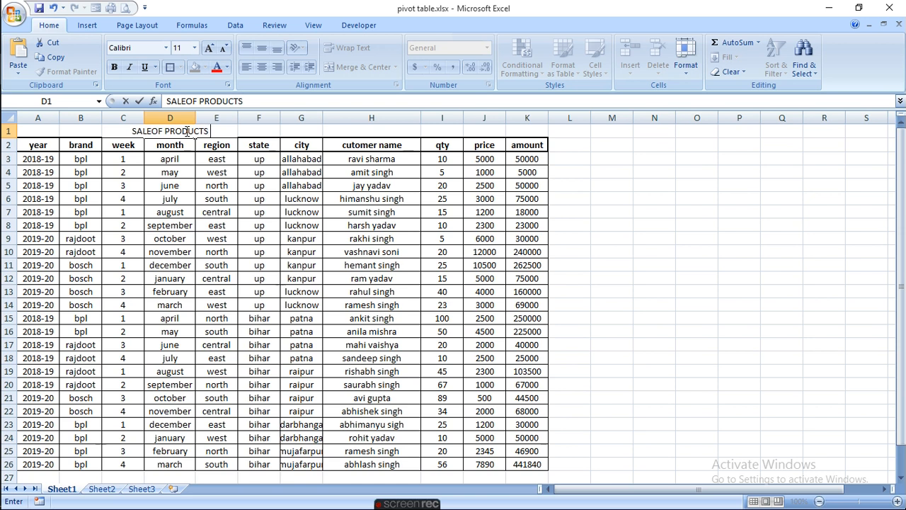
text( I)
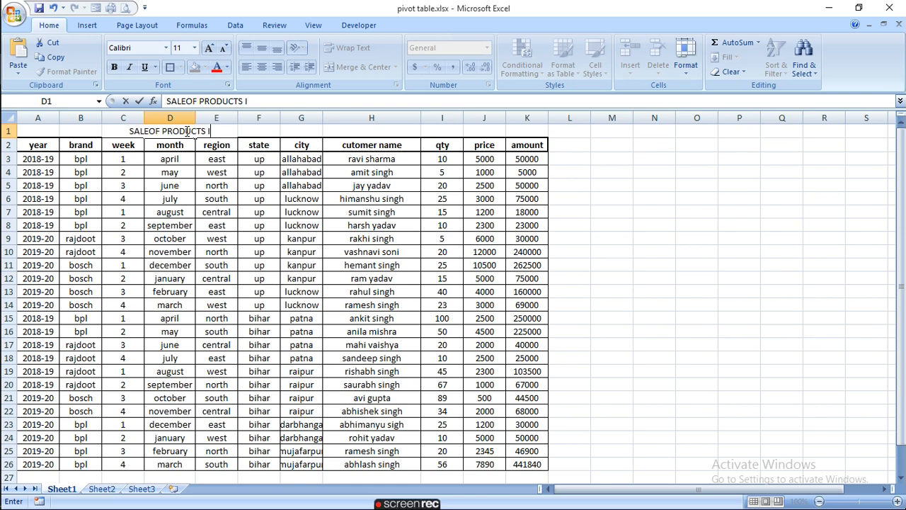
text(N DIFFE)
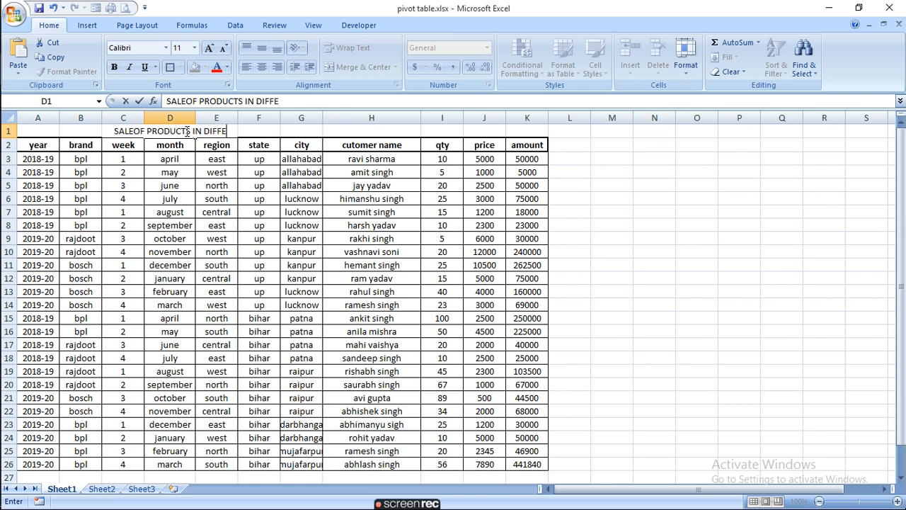
text(RENT RE)
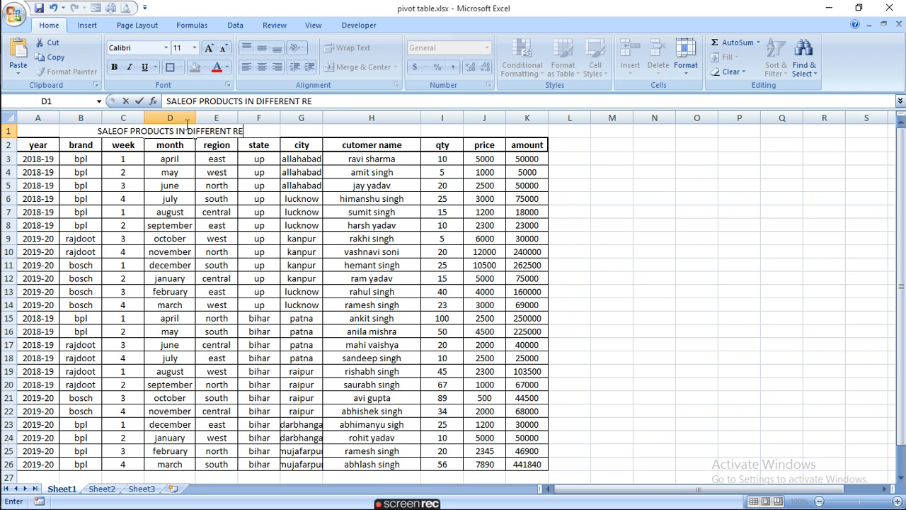
text(GIONS)
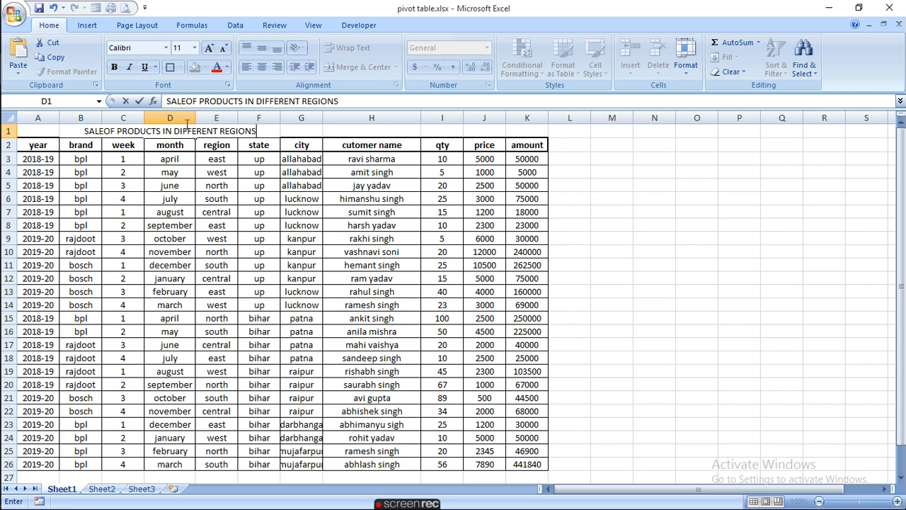
text( IN)
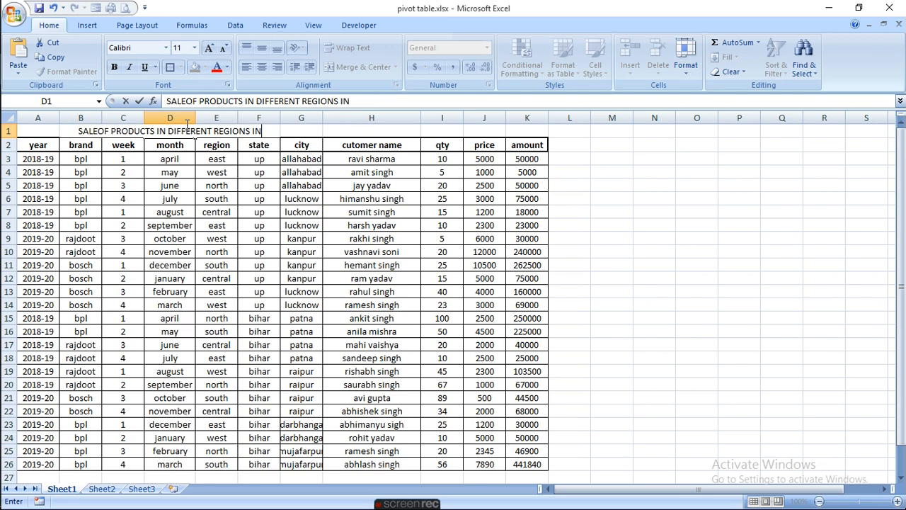
text( A COUNTRY)
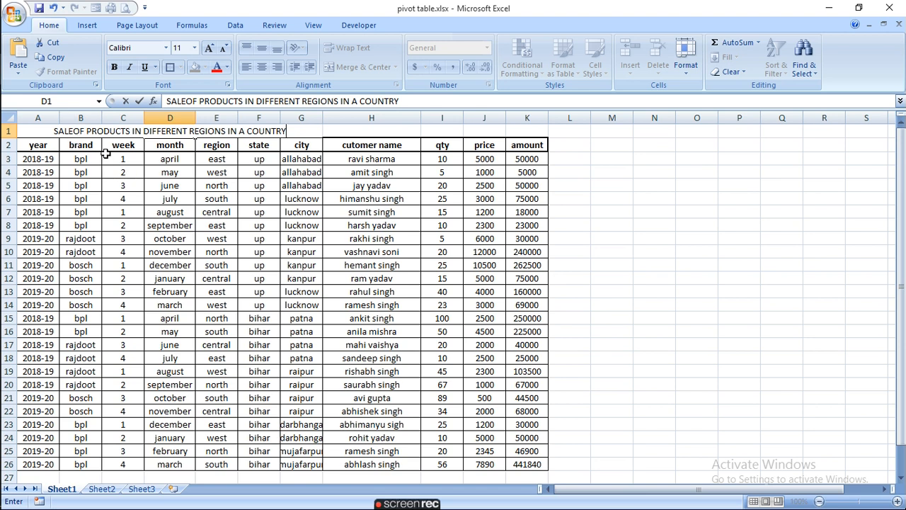
click(70, 131)
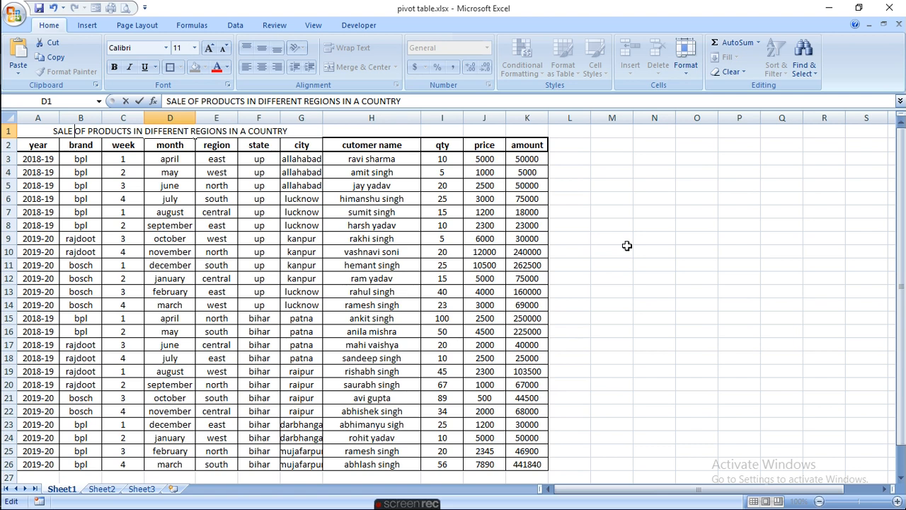
Step: Check the computer's network connections, and return to an empty cell of the worksheet
mouse_move(4, 504)
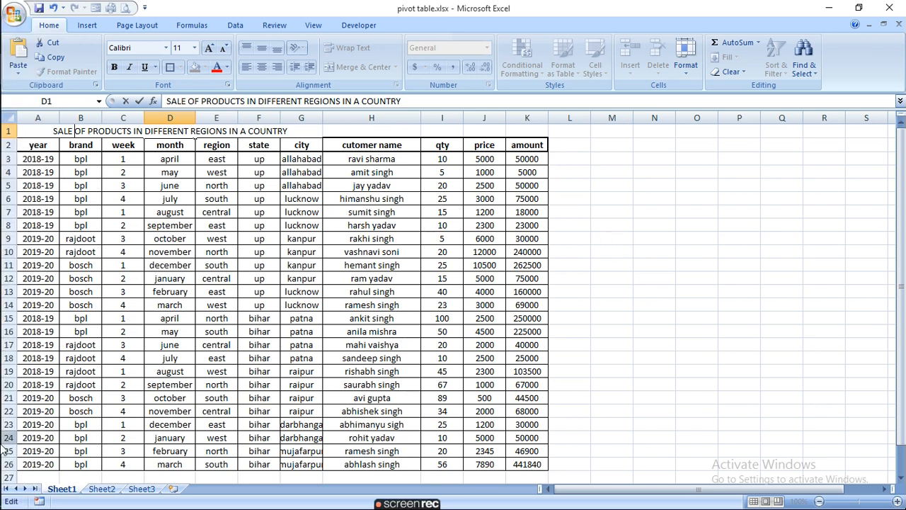
mouse_move(4, 446)
click(29, 439)
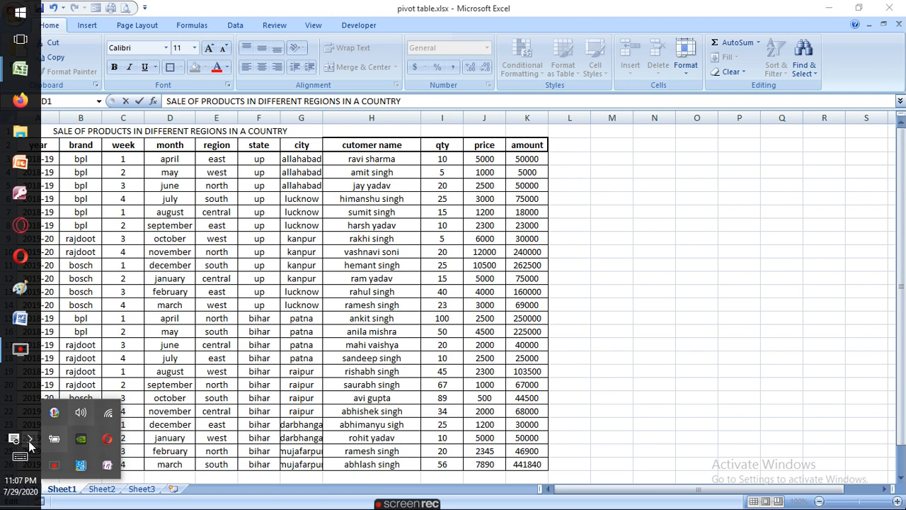
click(111, 414)
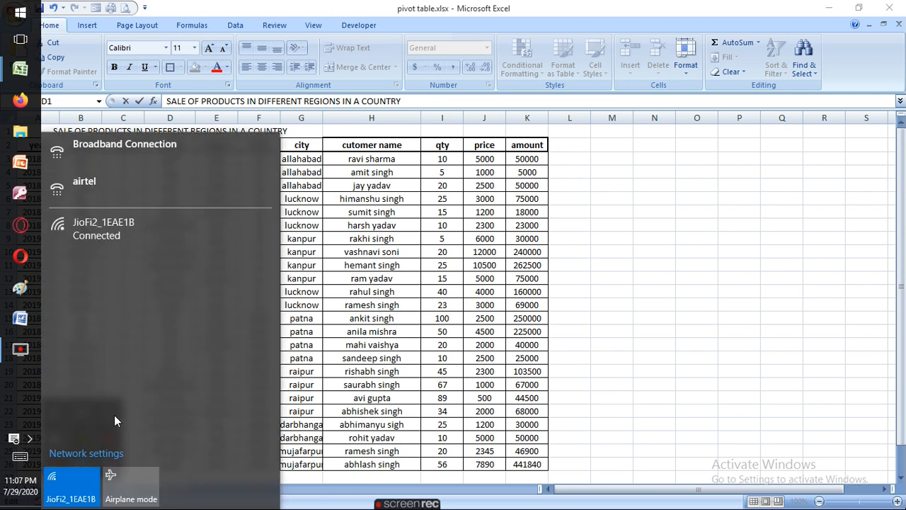
click(31, 437)
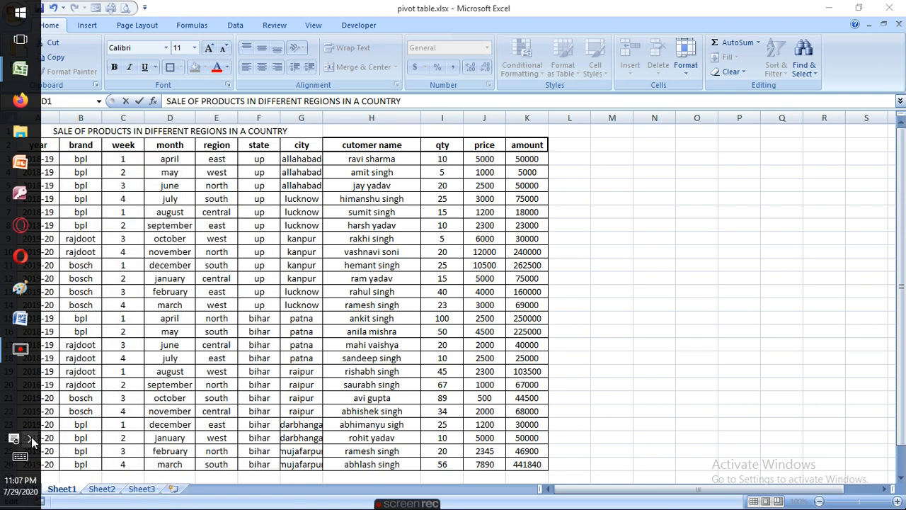
click(31, 437)
click(82, 413)
click(237, 359)
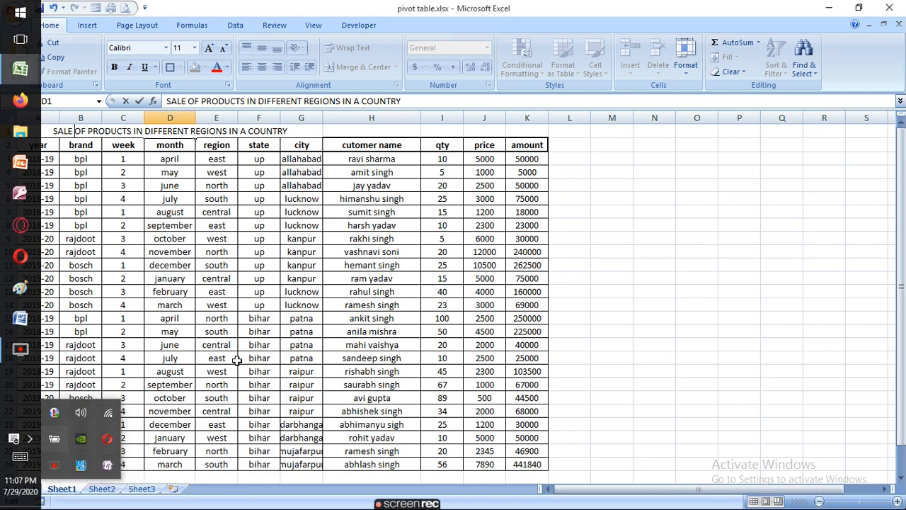
click(237, 360)
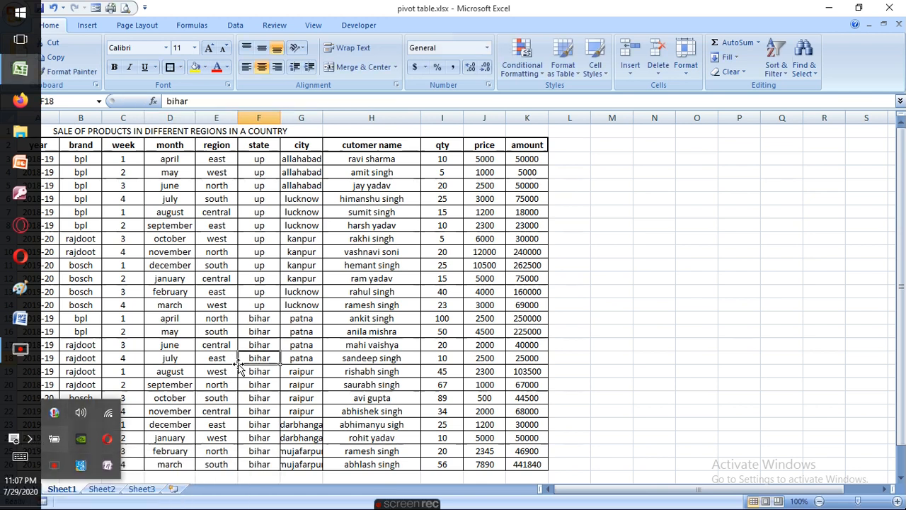
click(714, 336)
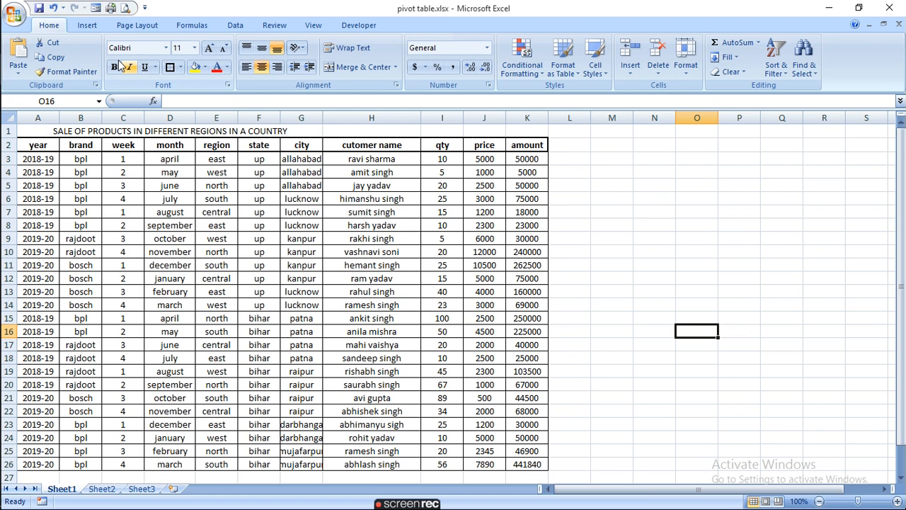
click(84, 31)
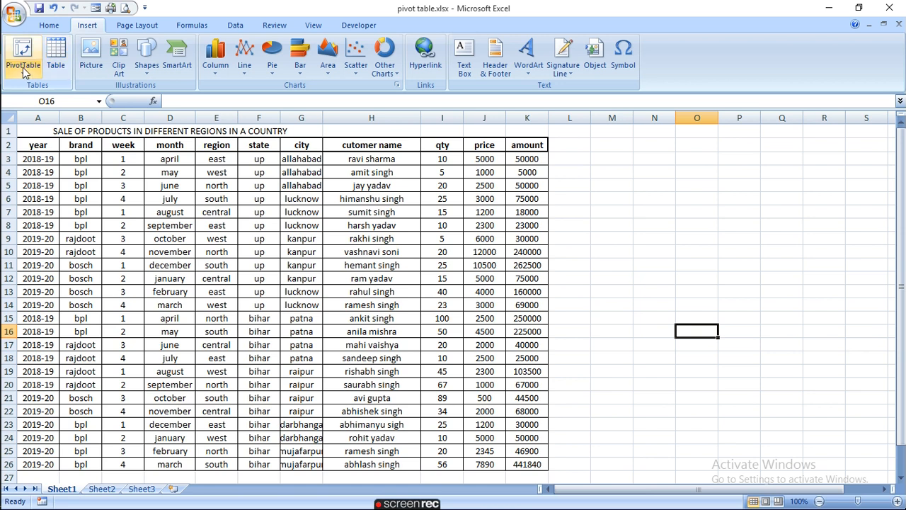
click(53, 68)
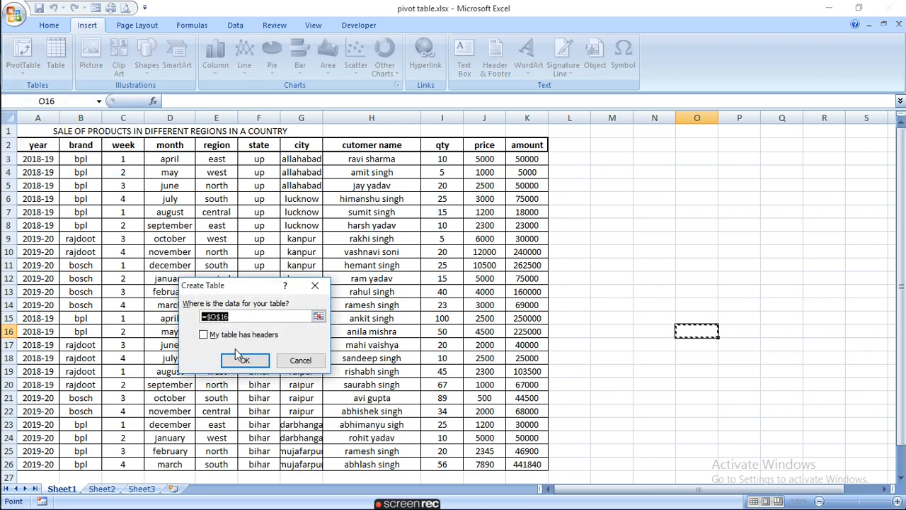
click(309, 364)
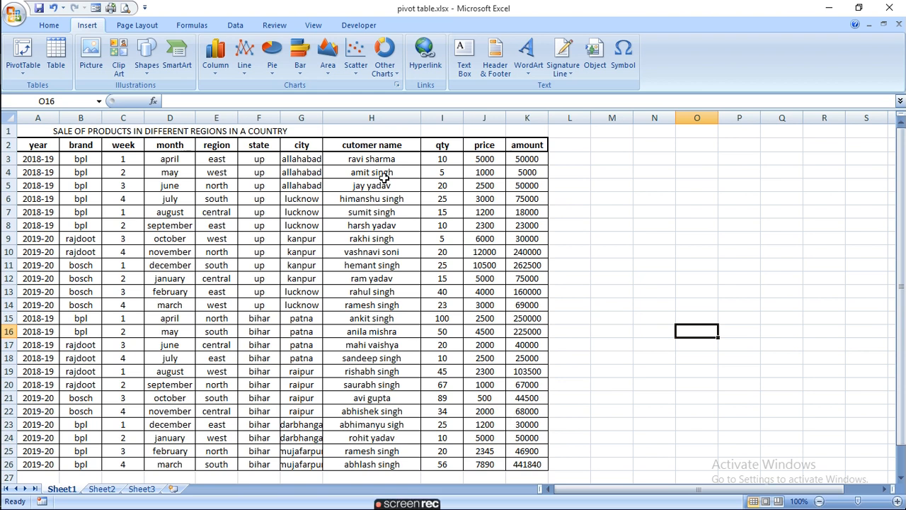
Step: Create a PivotTable on a new worksheet from the sales data in Sheet1, range A2:K26
click(38, 145)
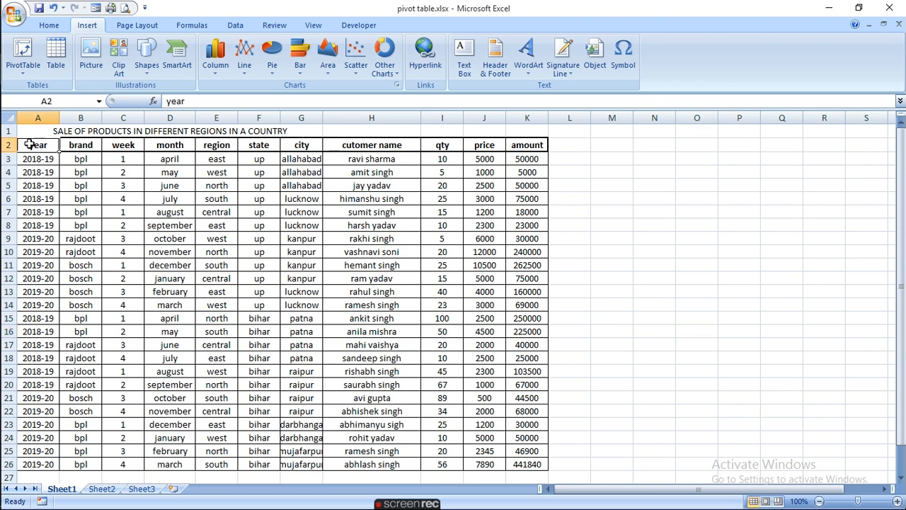
click(10, 144)
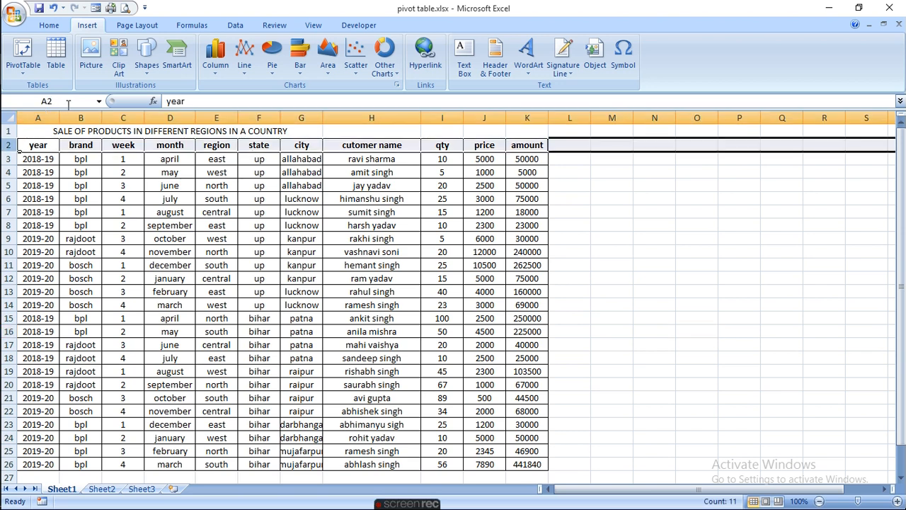
click(73, 115)
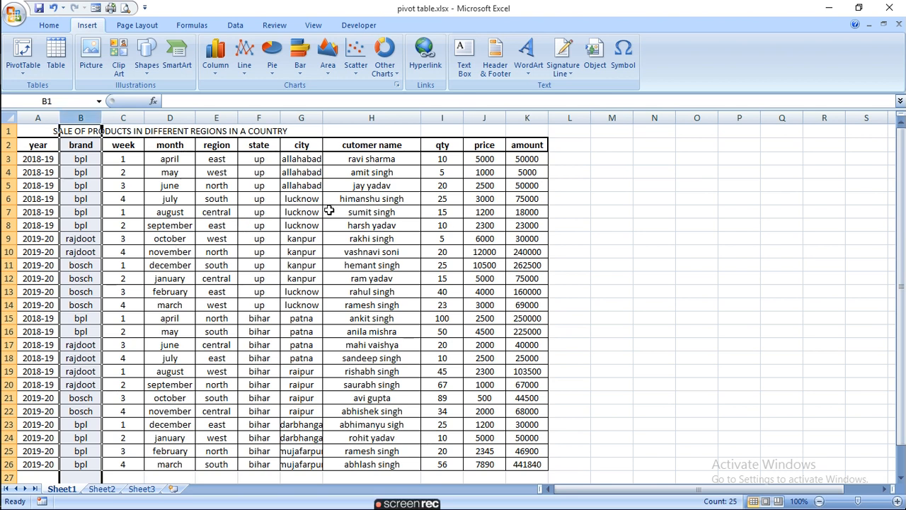
click(24, 66)
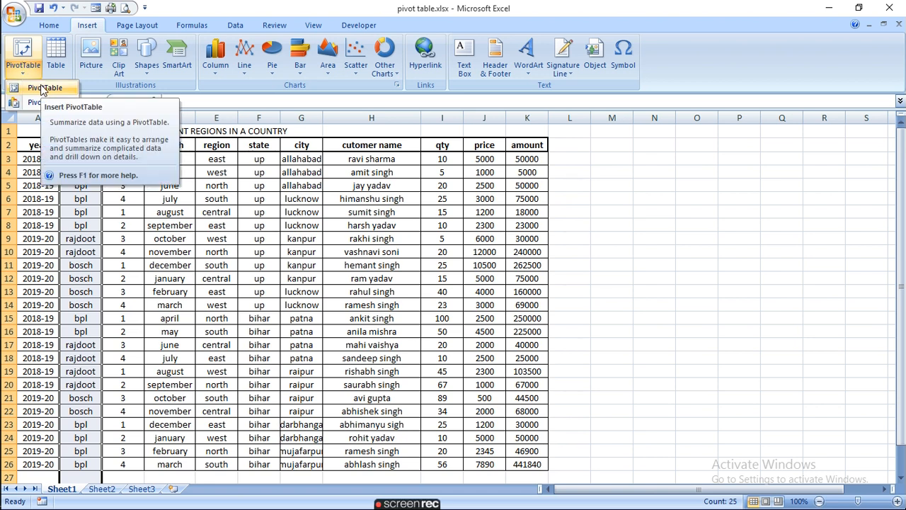
click(44, 88)
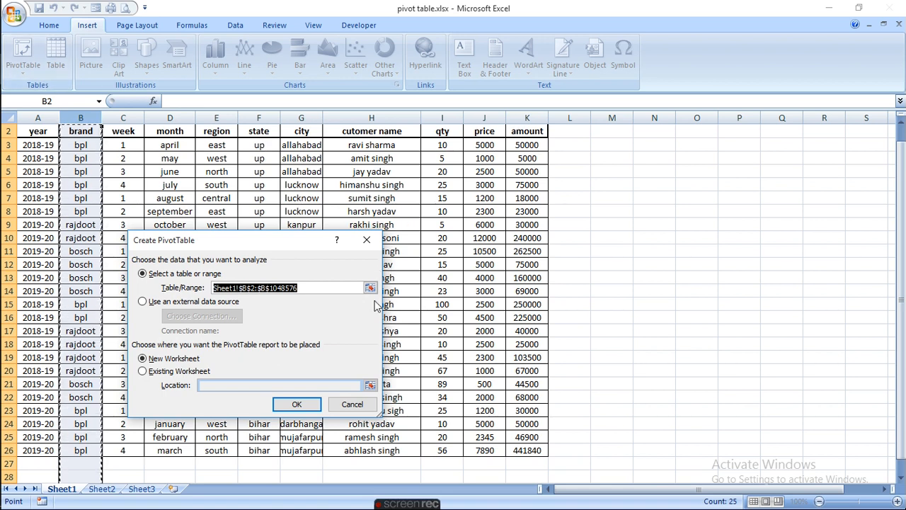
drag(55, 131, 525, 444)
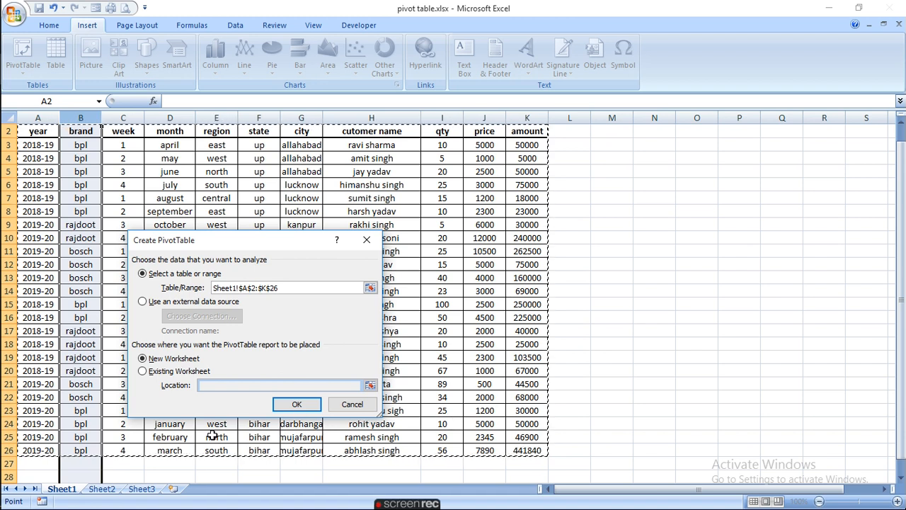
click(141, 375)
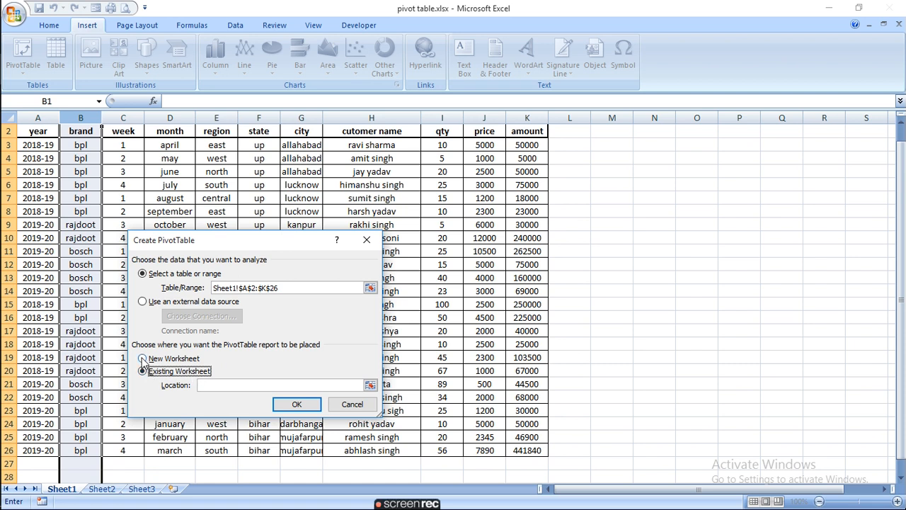
click(143, 359)
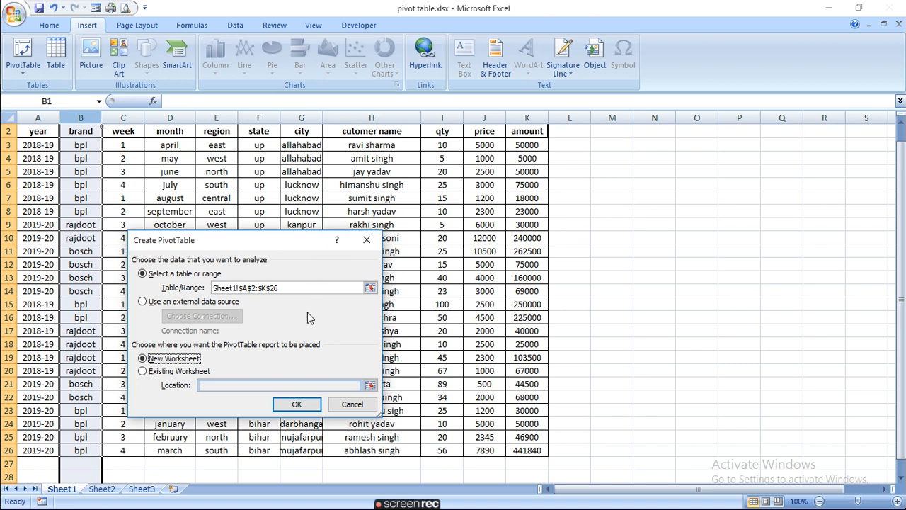
click(305, 406)
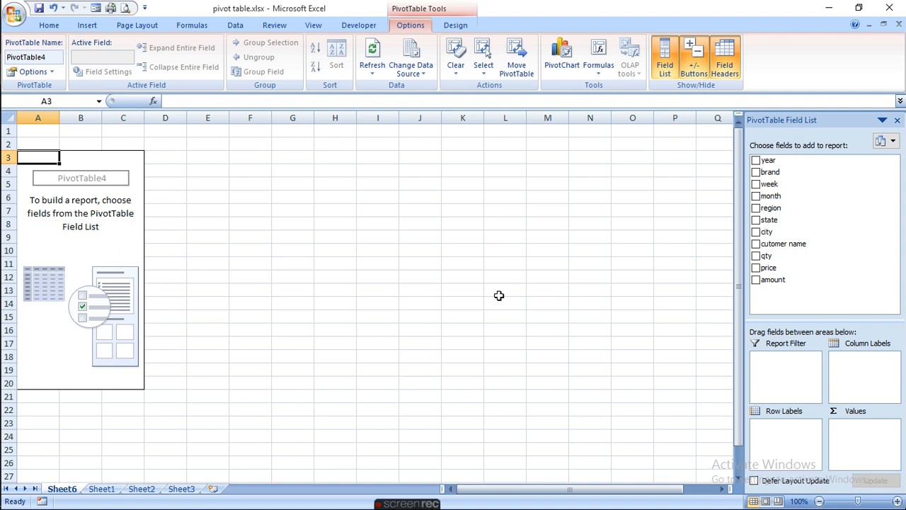
Step: Add the brand field as row labels and the amount field as summed values to the PivotTable
click(758, 174)
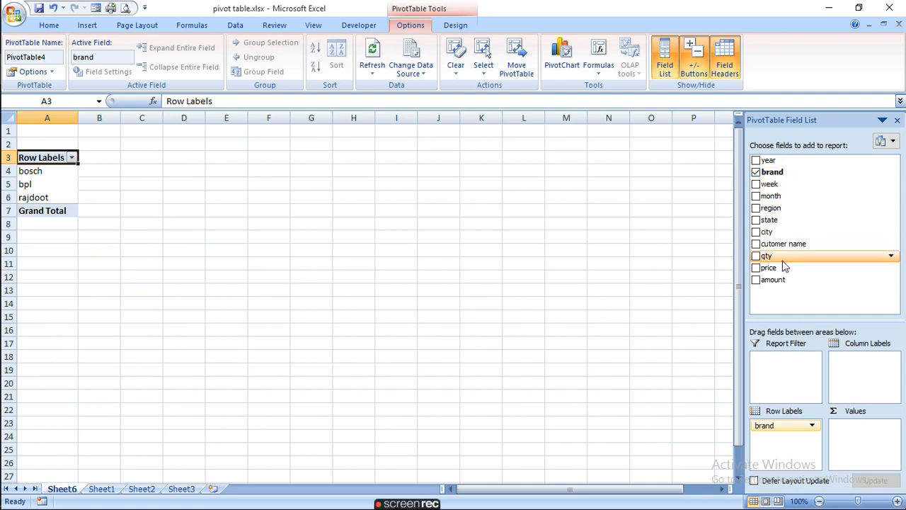
click(779, 282)
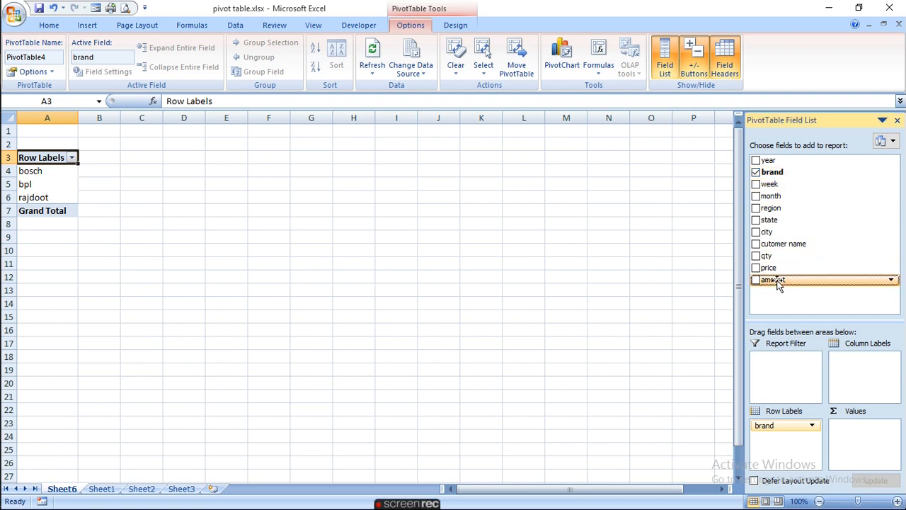
click(757, 280)
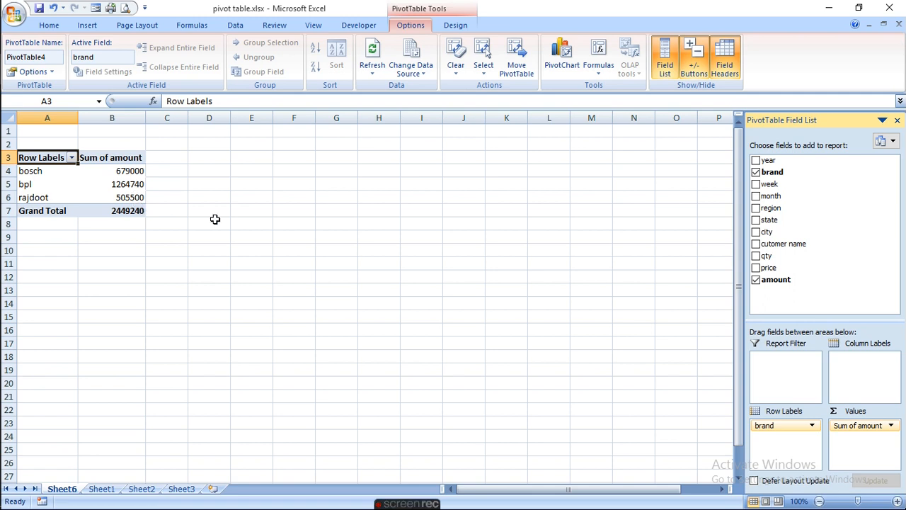
Step: Add the month field to the PivotTable and place it in the column labels
click(756, 196)
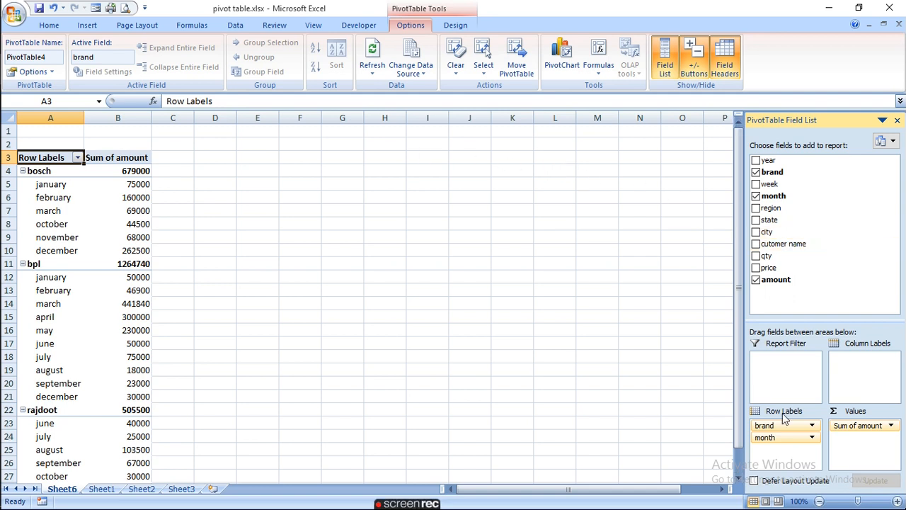
drag(771, 436, 852, 367)
click(775, 443)
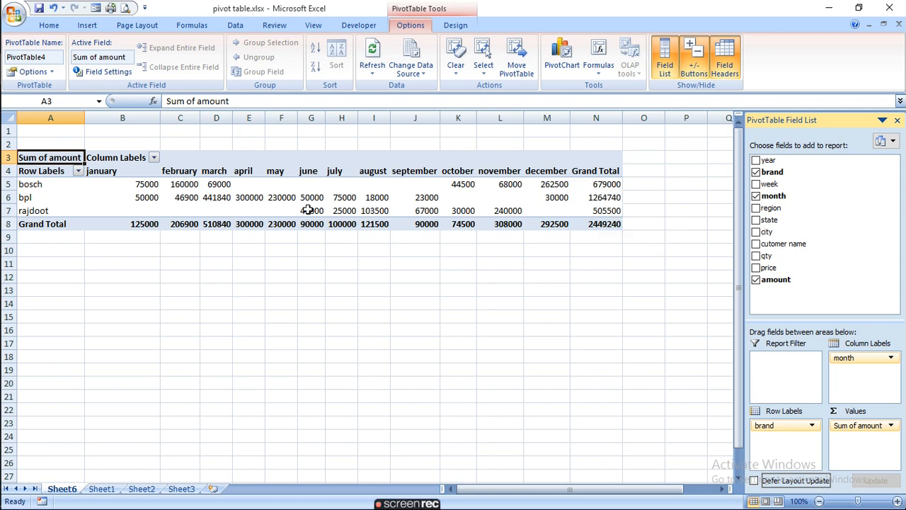
click(154, 158)
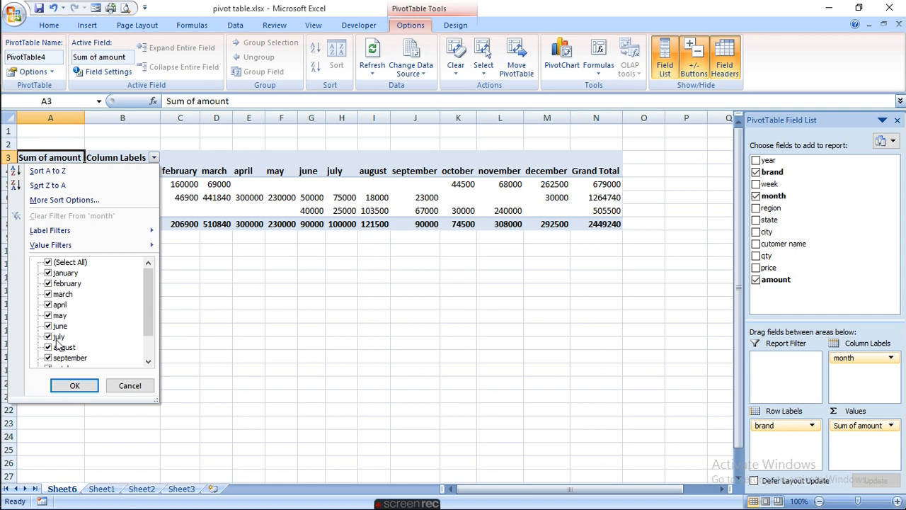
mouse_move(141, 249)
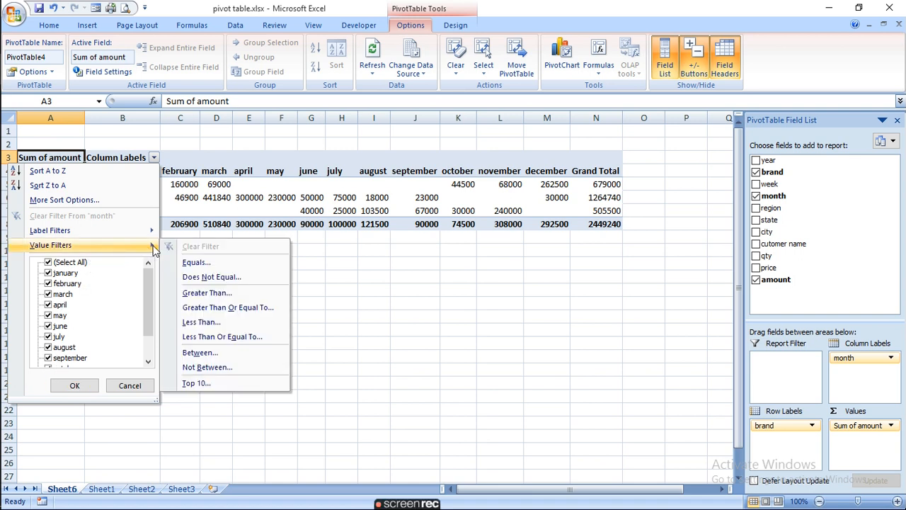
click(481, 354)
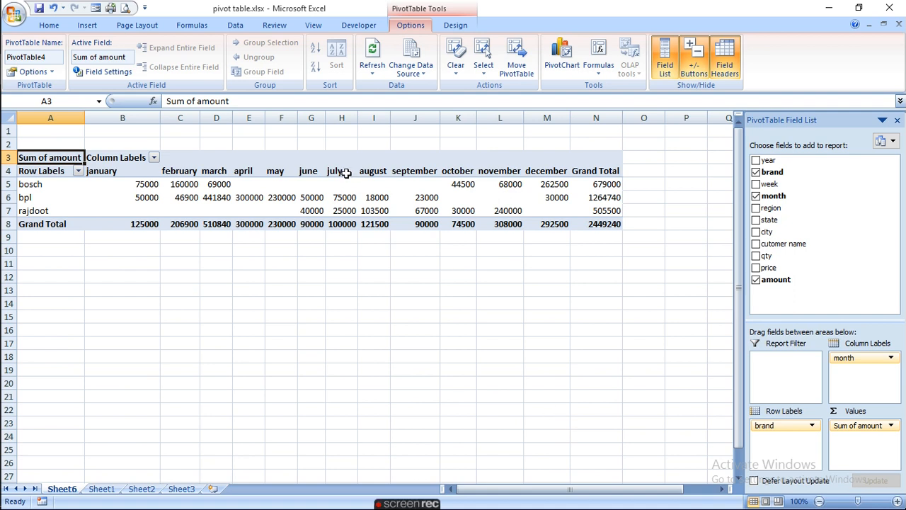
Step: Enter the title "MONTHWISE BRAND TOTAL SALE" in cell B1 above the PivotTable
click(146, 129)
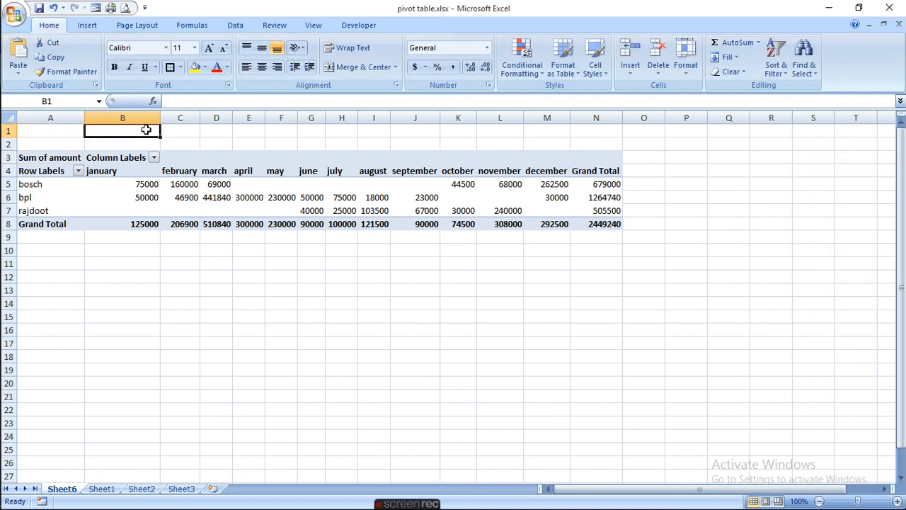
text(MONTHWISE)
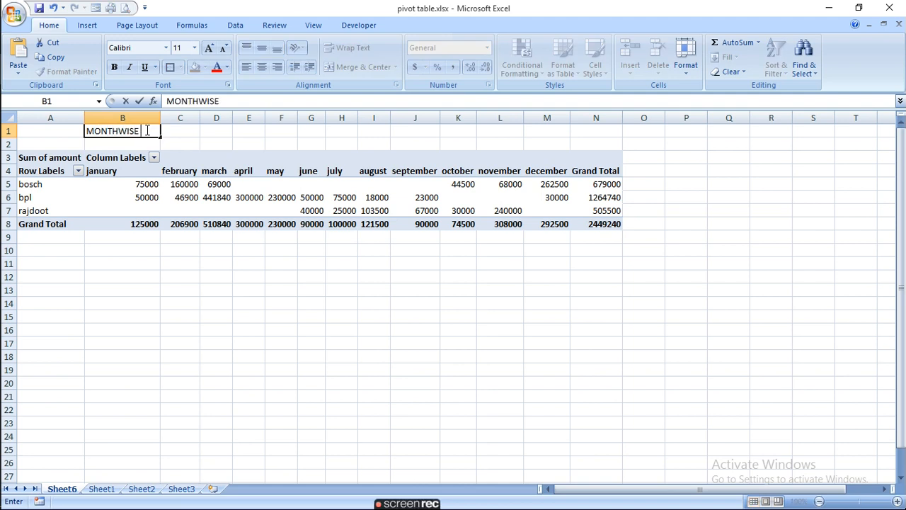
text( BRAND TOTAL SAL)
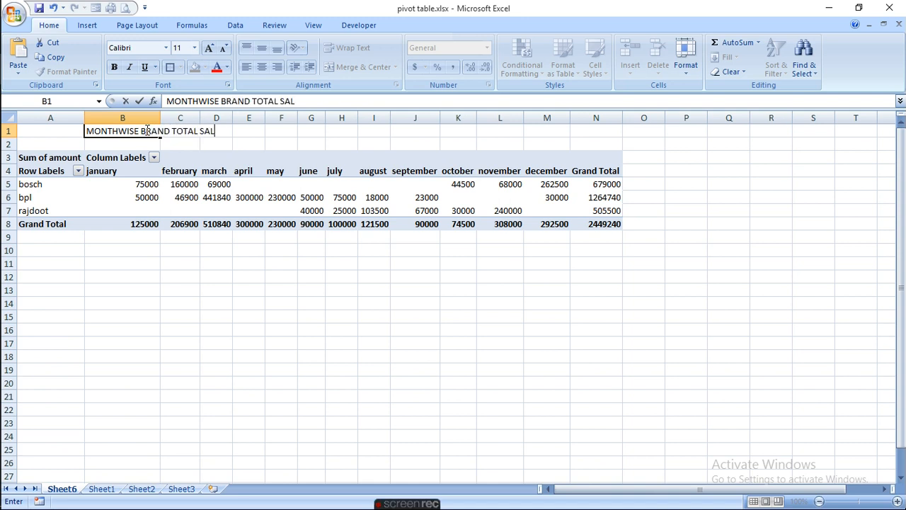
key(Return)
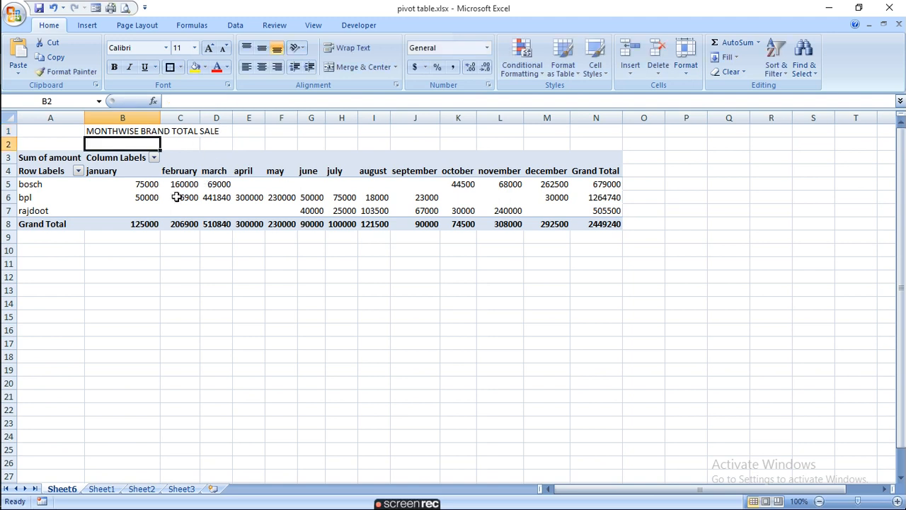
click(154, 158)
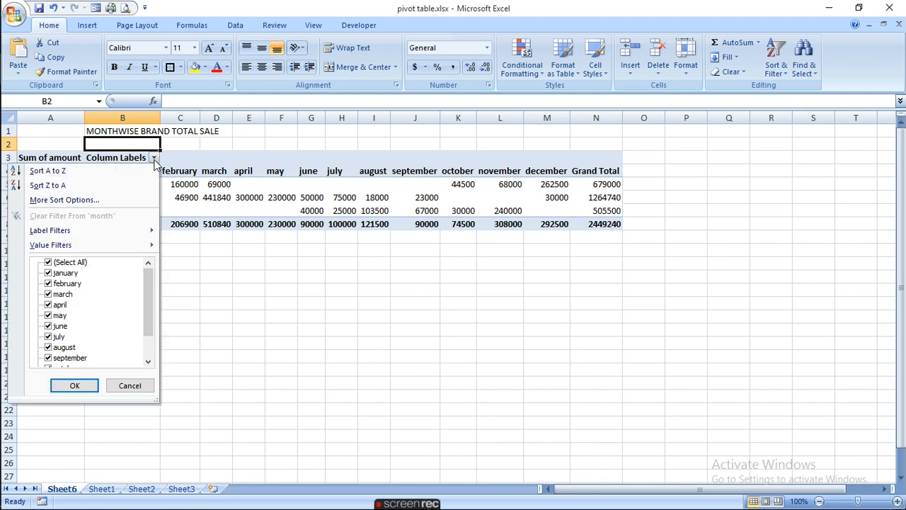
click(205, 292)
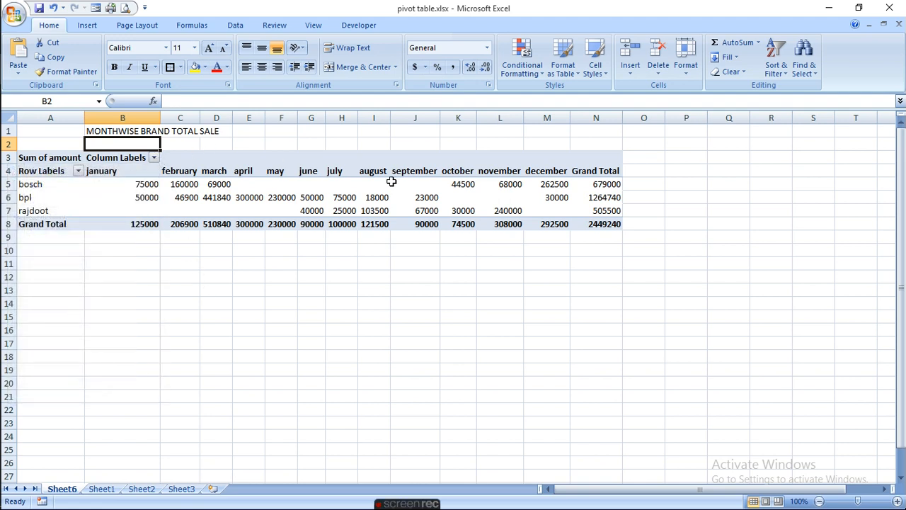
Step: Save the workbook, and replace the month field with the week field in the PivotTable's column labels
click(166, 156)
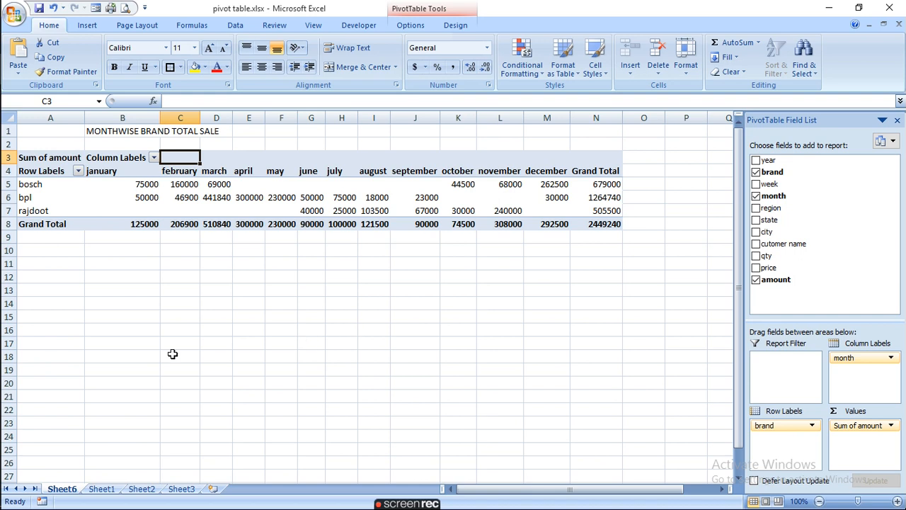
click(40, 12)
click(756, 196)
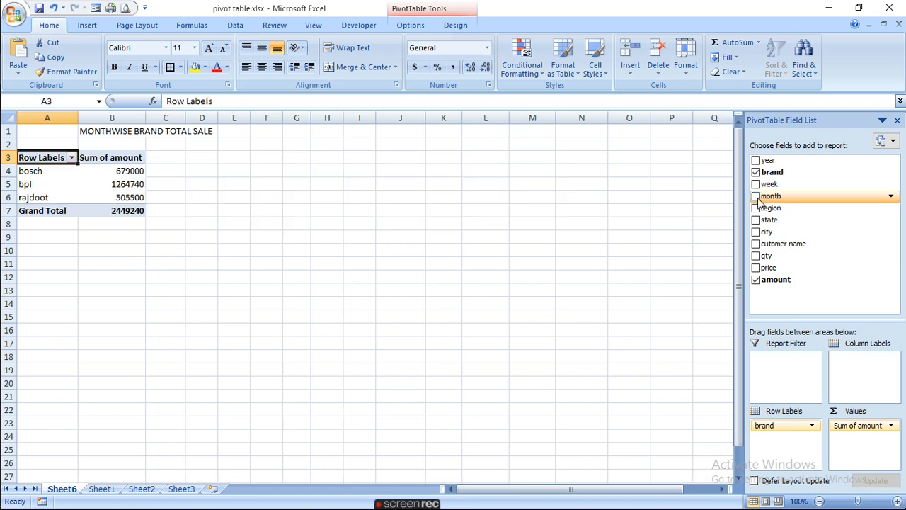
click(756, 185)
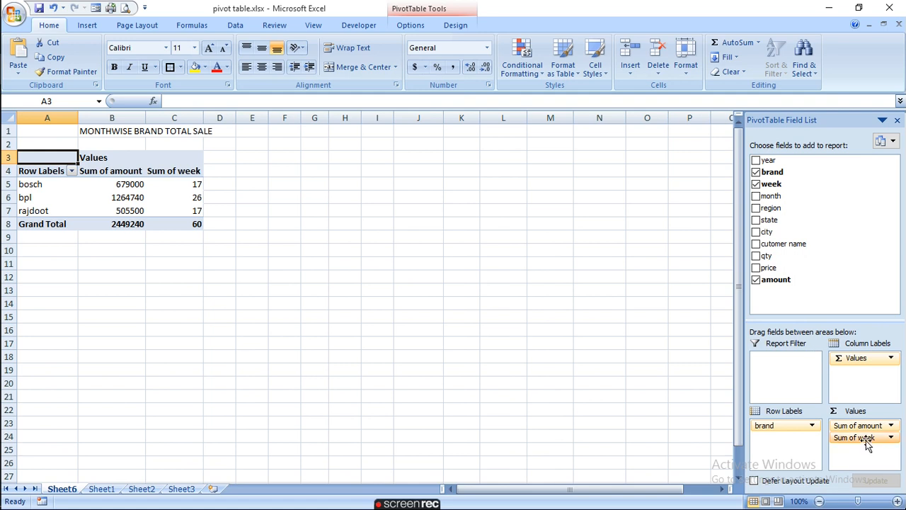
drag(865, 439, 865, 360)
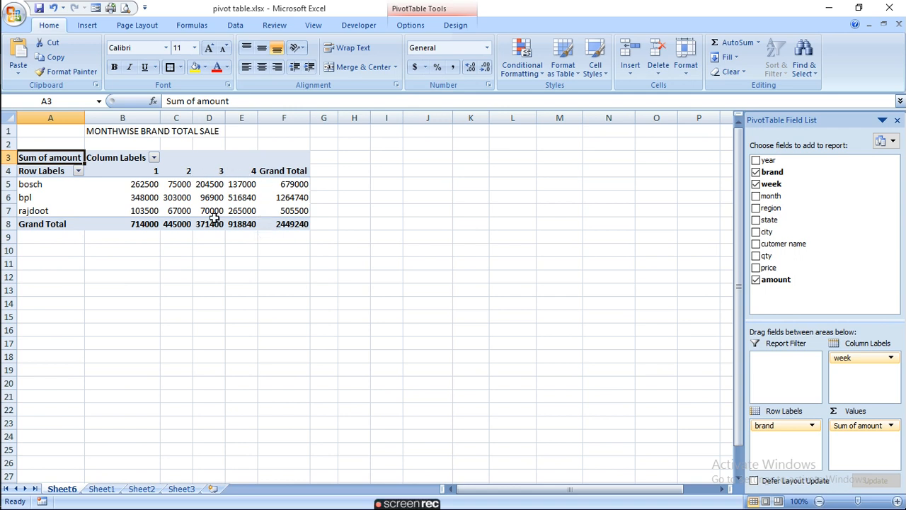
Step: Change the title in cell B1 to "WEEKWISE BRAND TOTAL SALE"
click(165, 134)
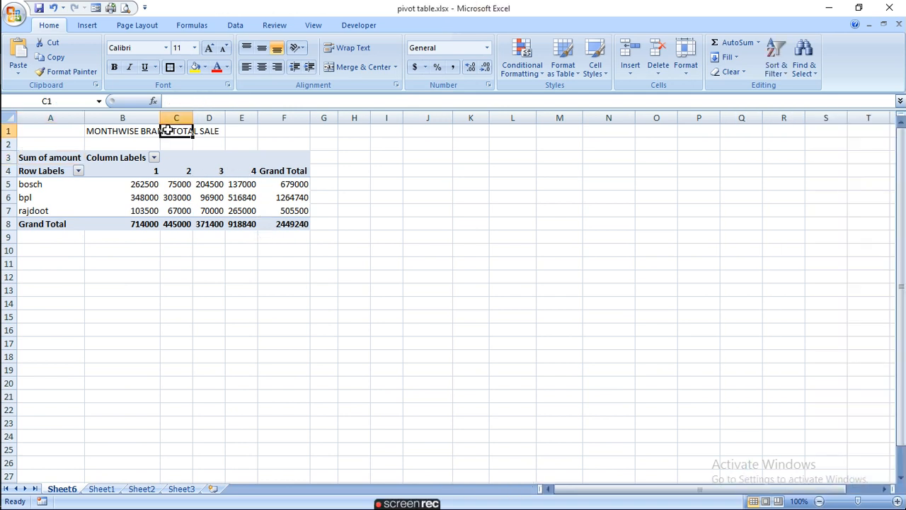
click(128, 128)
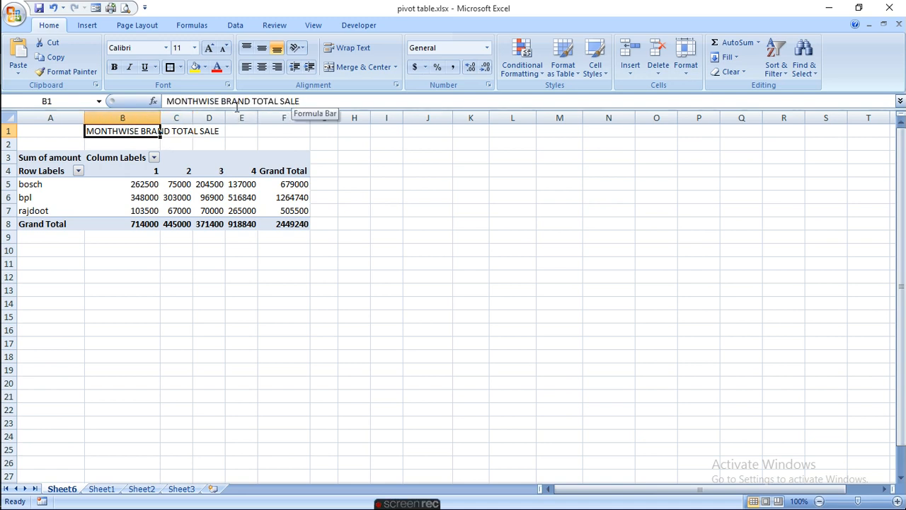
click(202, 101)
drag(202, 102, 165, 101)
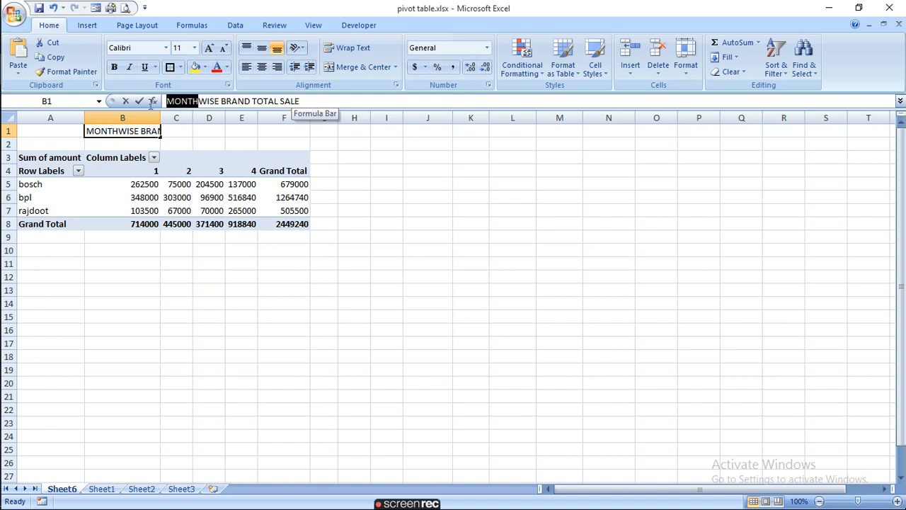
text(WEA)
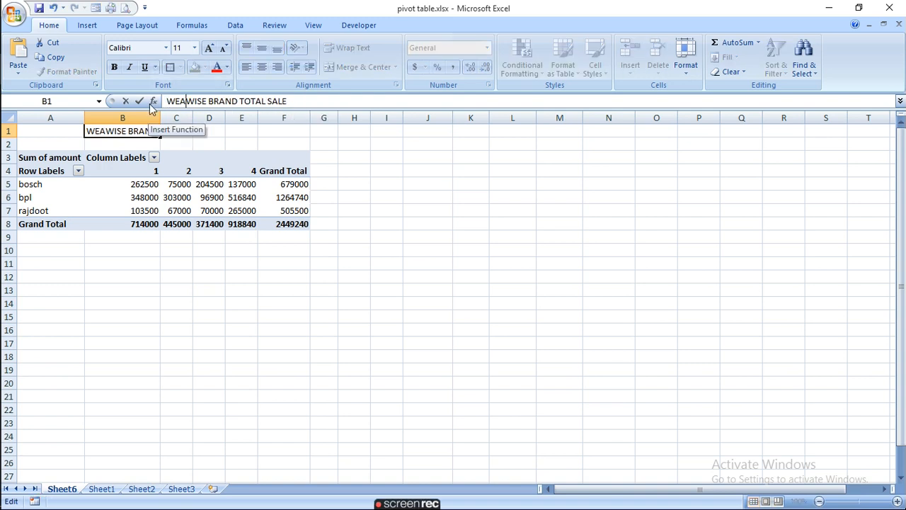
key(BackSpace)
text(EK )
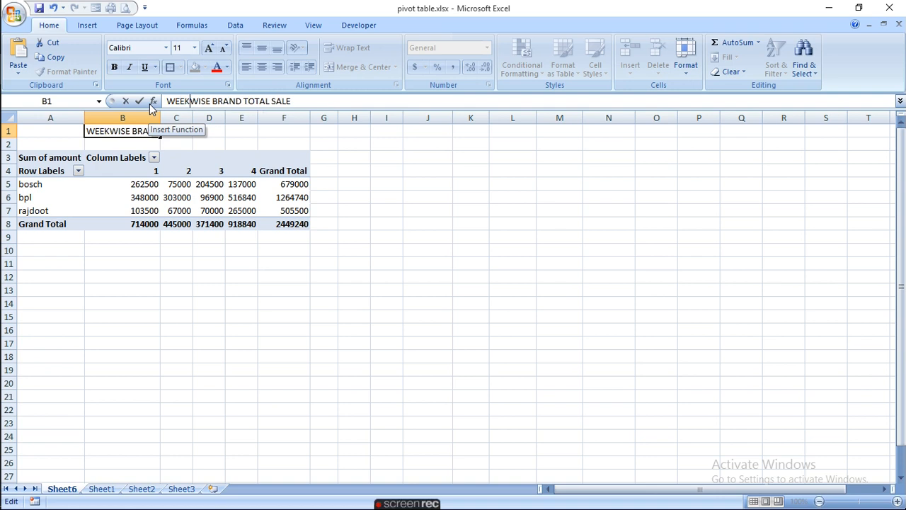
text(WISE)
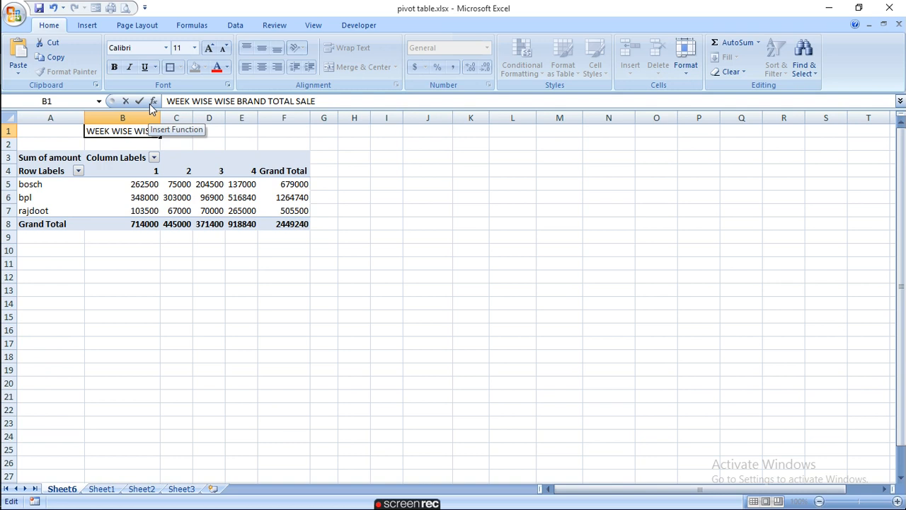
key(BackSpace)
key(BackSpace)
key(BackSpace)
key(BackSpace)
key(BackSpace)
key(BackSpace)
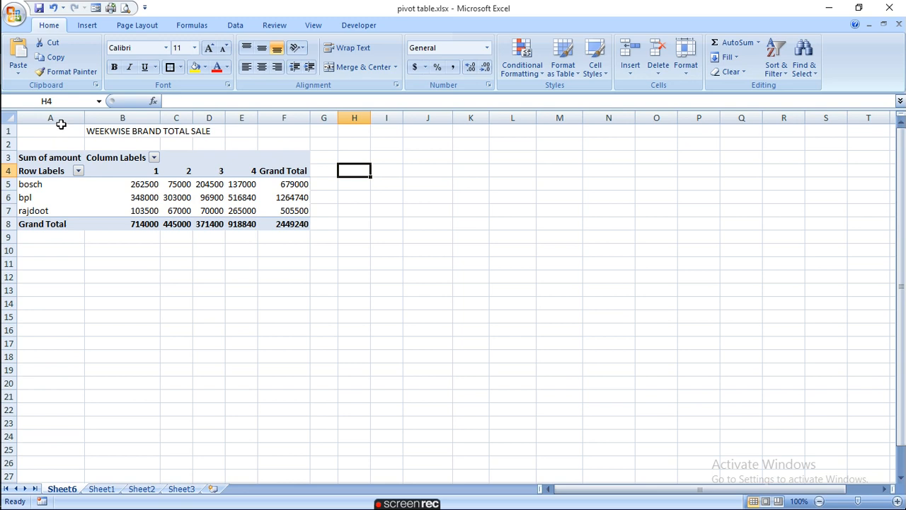
click(13, 15)
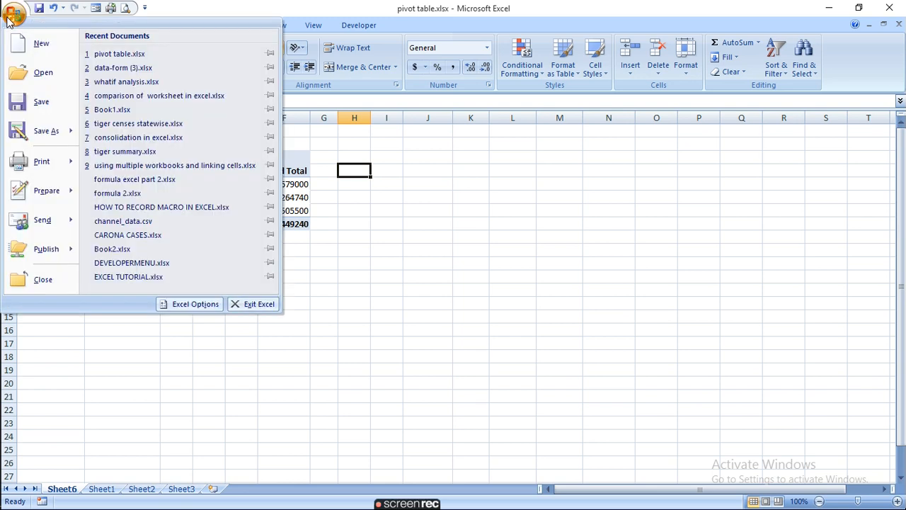
click(382, 345)
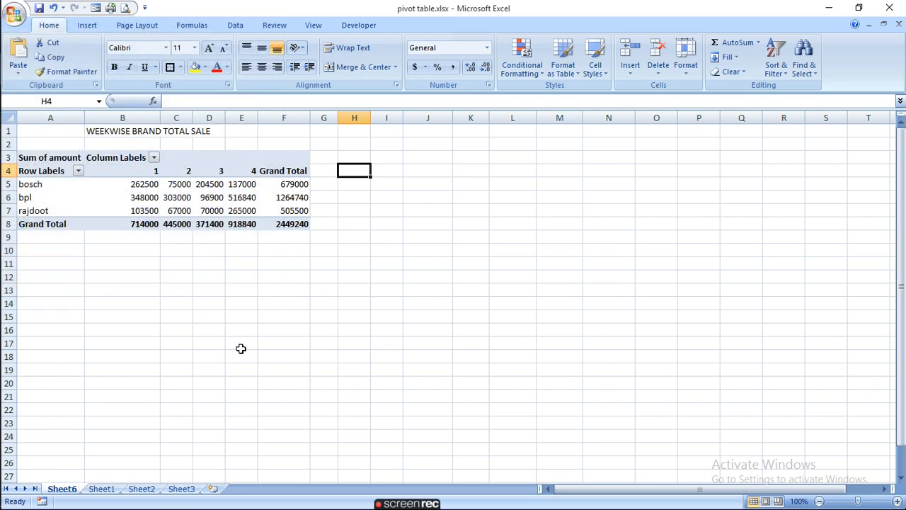
Step: Copy the title and weekly PivotTable in A1:F8 of Sheet6 to cell A1 of Sheet2
click(137, 158)
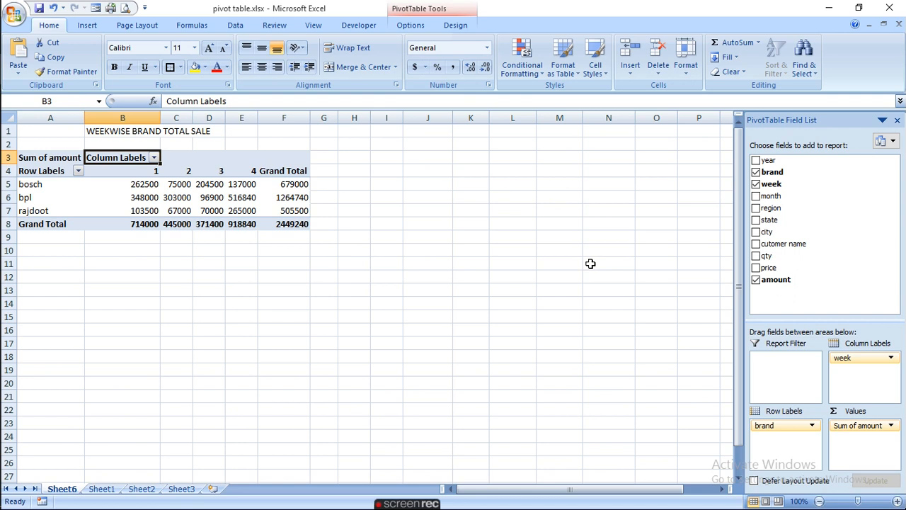
drag(57, 134, 296, 223)
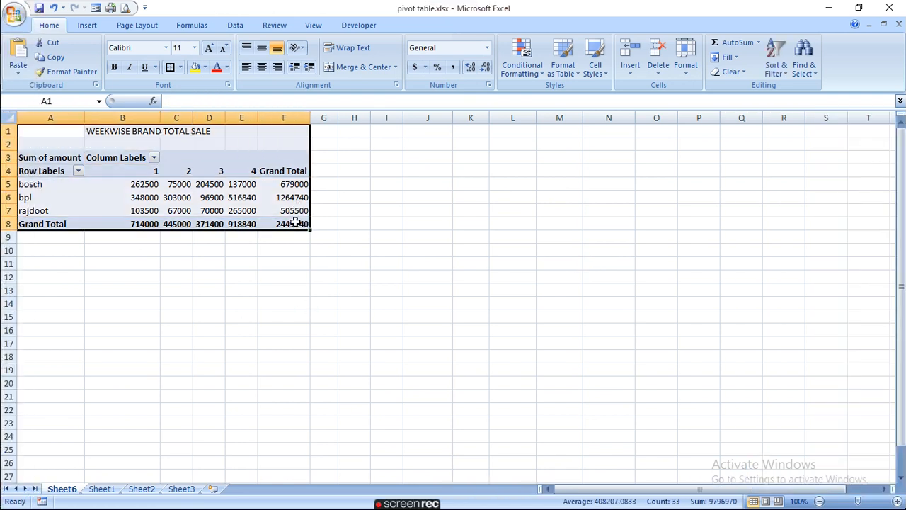
key(ctrl+c)
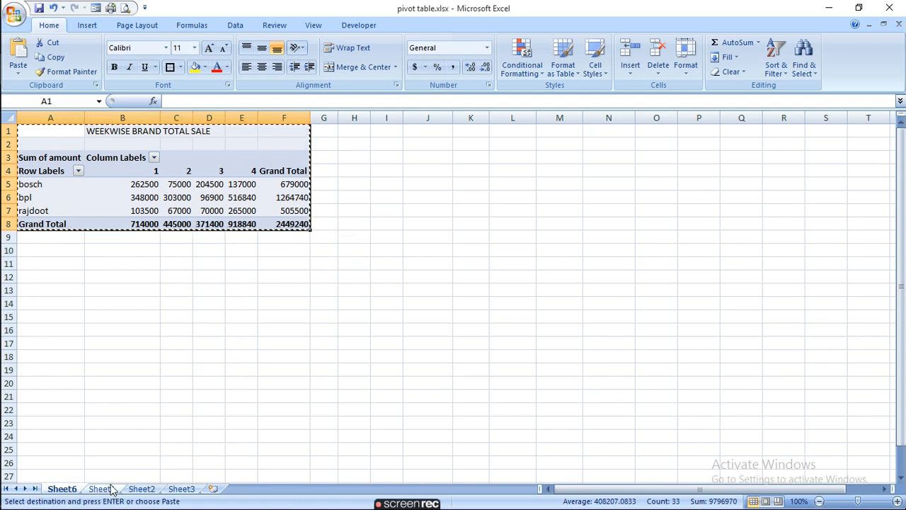
click(142, 493)
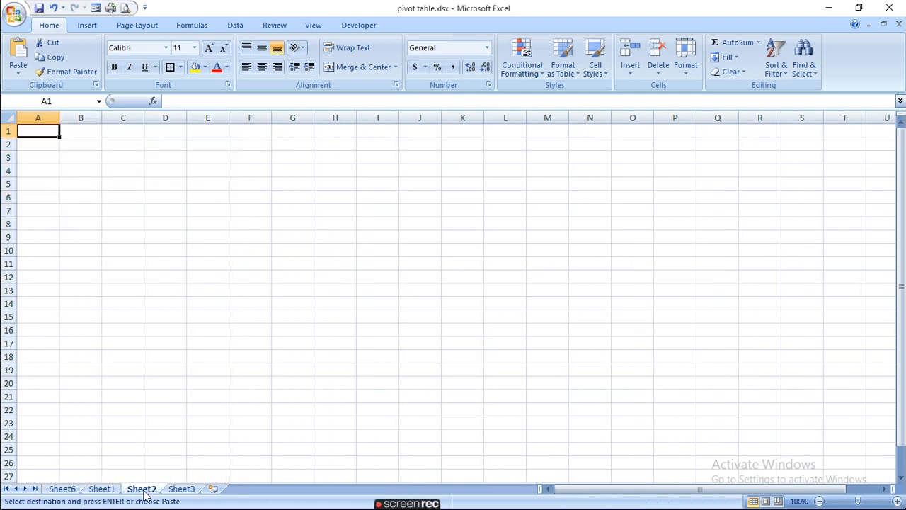
key(ctrl+v)
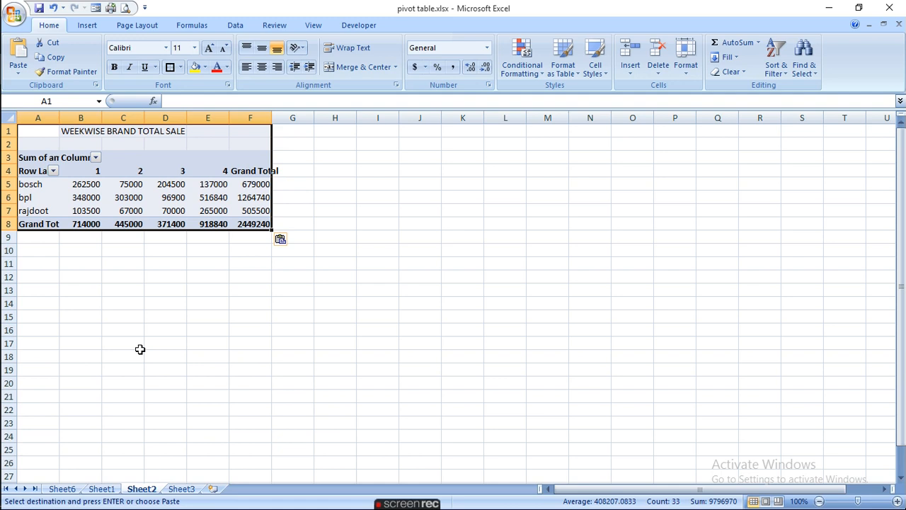
Step: On Sheet6, replace the week field with the month field in the PivotTable's column labels
click(74, 492)
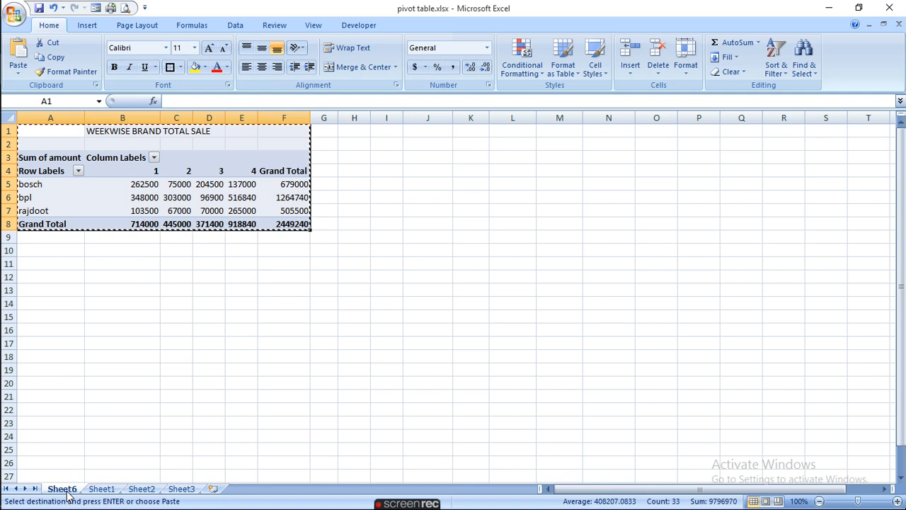
click(187, 145)
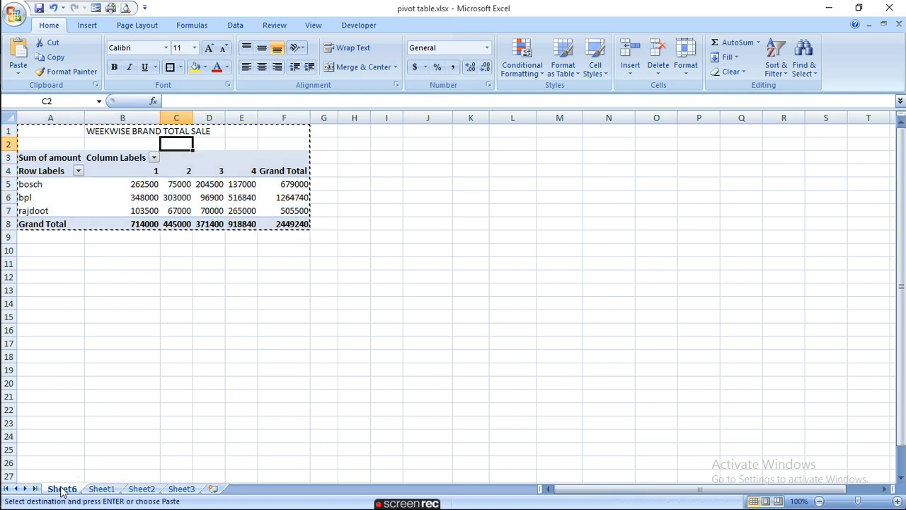
click(74, 130)
click(111, 164)
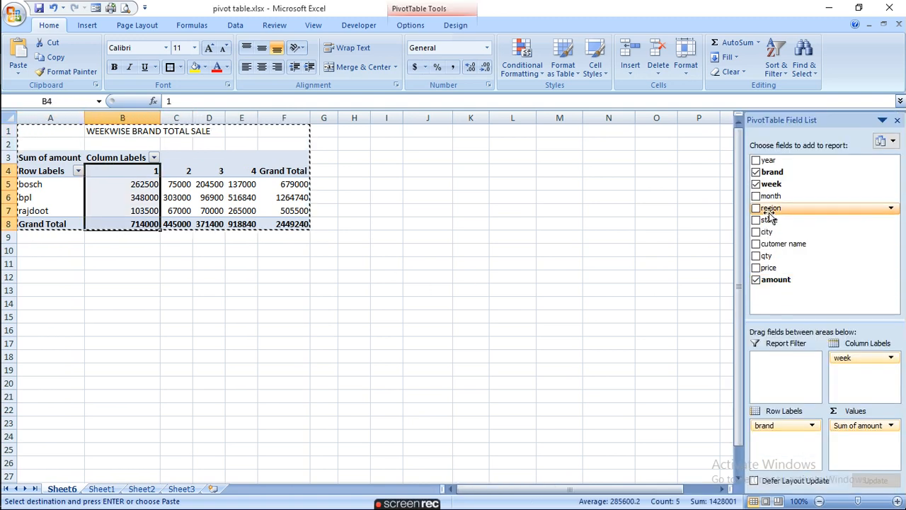
click(757, 196)
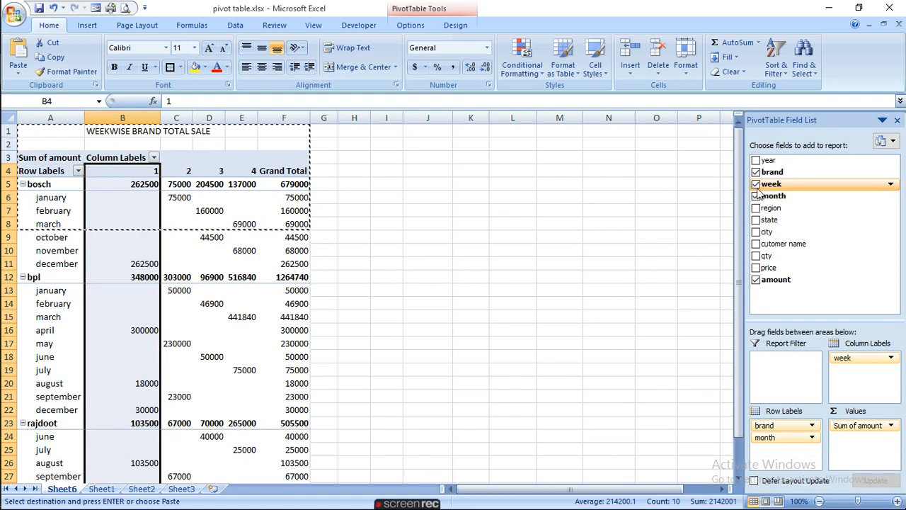
click(756, 184)
drag(778, 440, 863, 374)
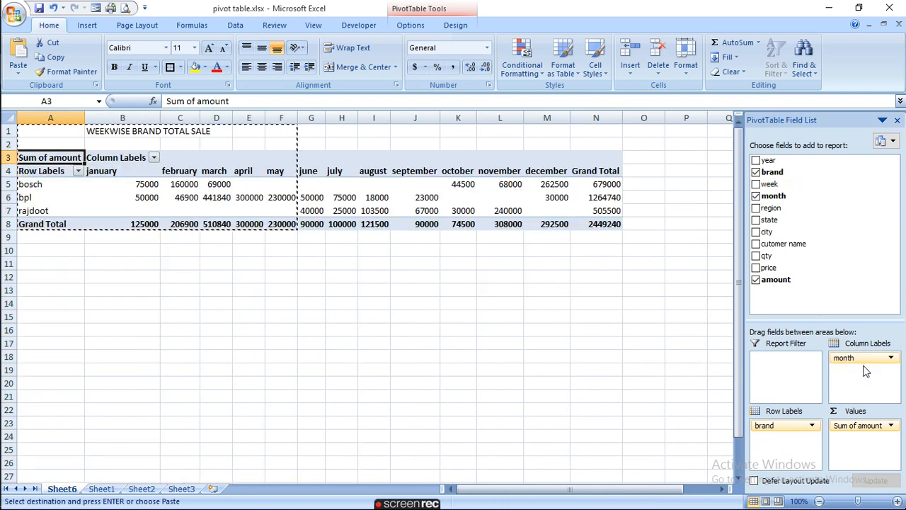
Step: Change the title in cell B1 to "MONTHWISE BRAND TOTAL SALE"
click(111, 131)
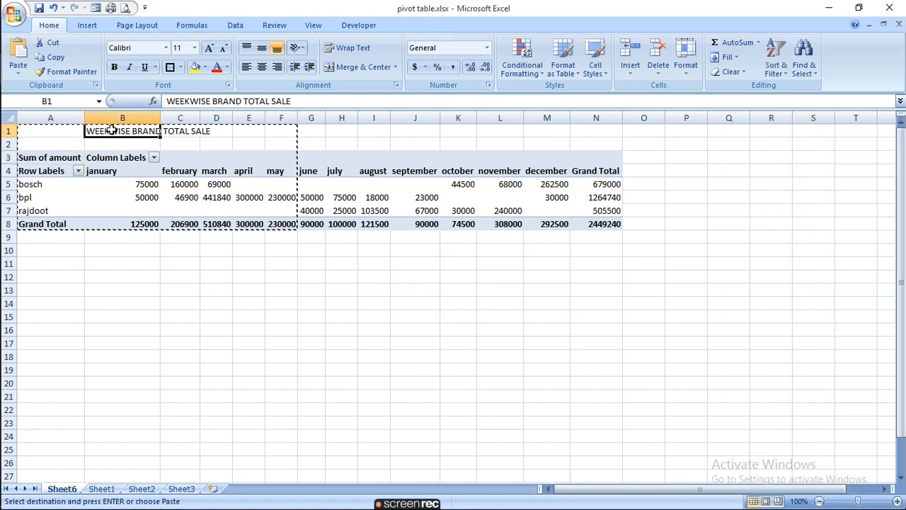
drag(191, 101, 167, 101)
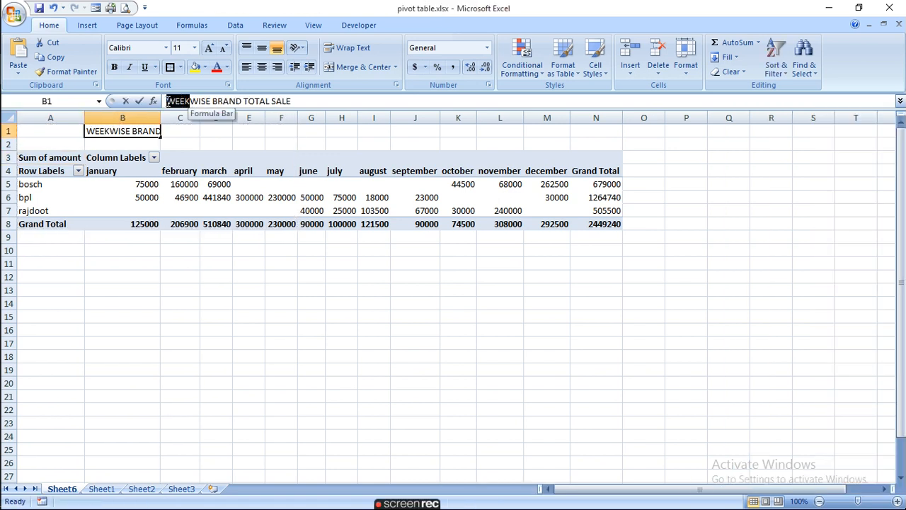
text(MONTH)
click(140, 102)
Step: Copy the title and monthly PivotTable in A1:N8 of Sheet6 to cell A1 of Sheet3, and save the workbook
drag(35, 132, 543, 227)
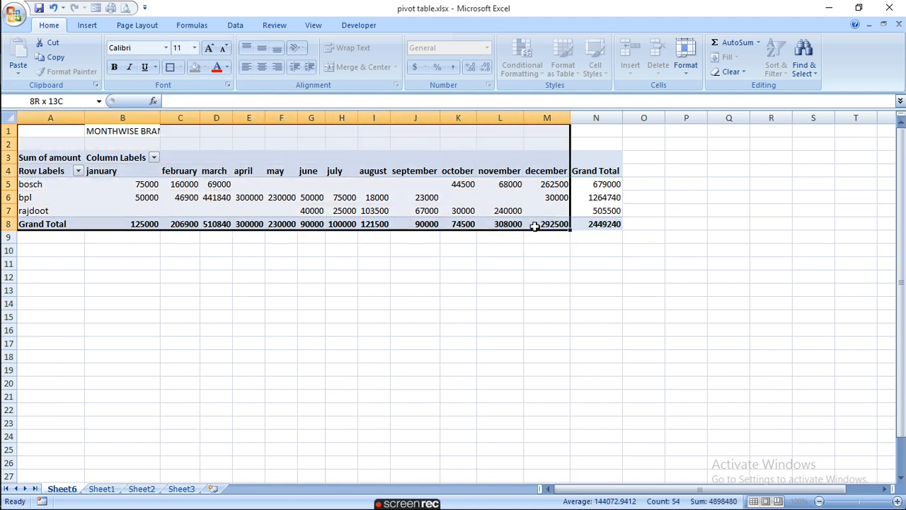
drag(535, 227, 601, 223)
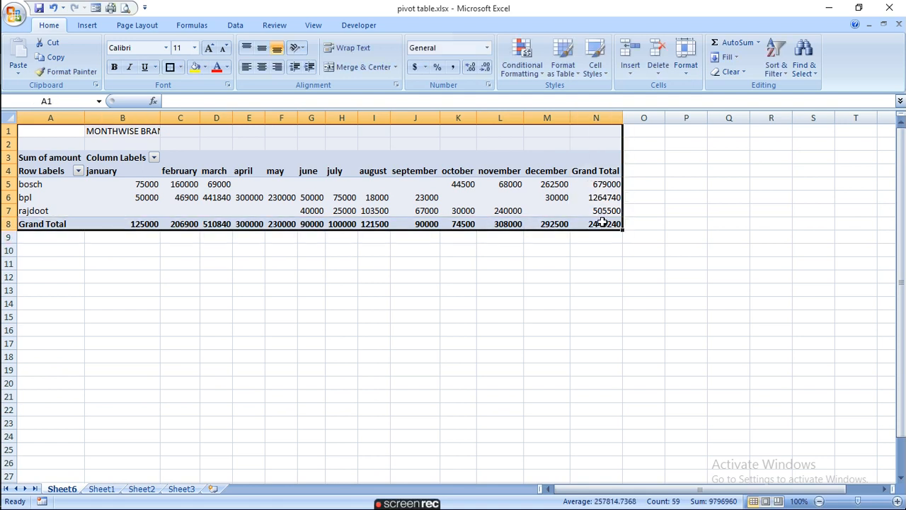
key(ctrl+c)
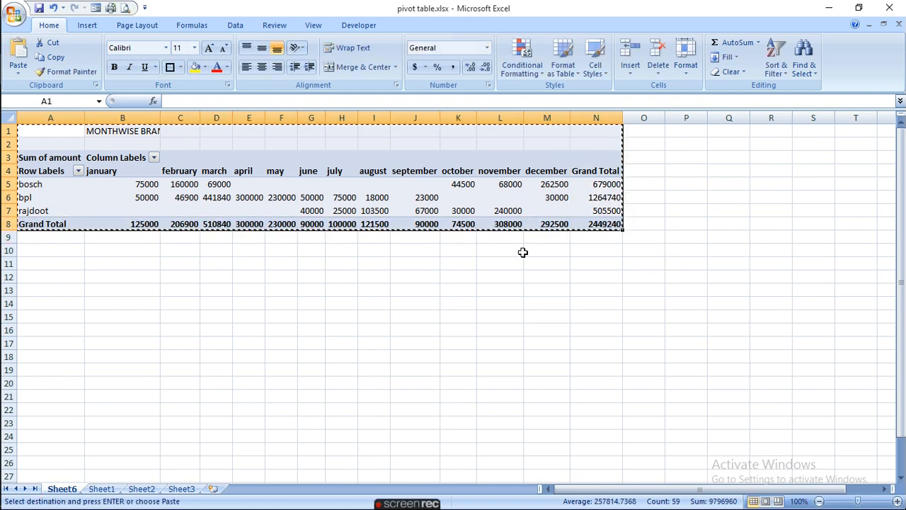
click(179, 490)
key(ctrl+v)
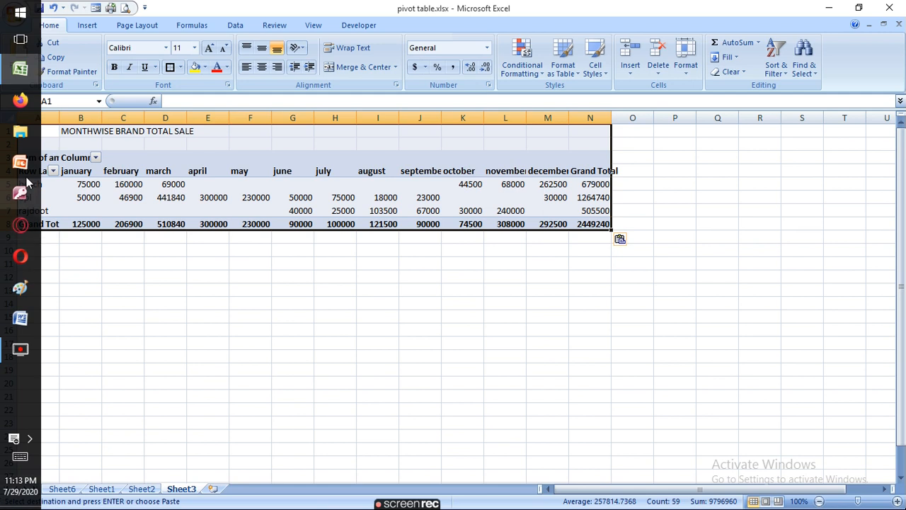
click(39, 8)
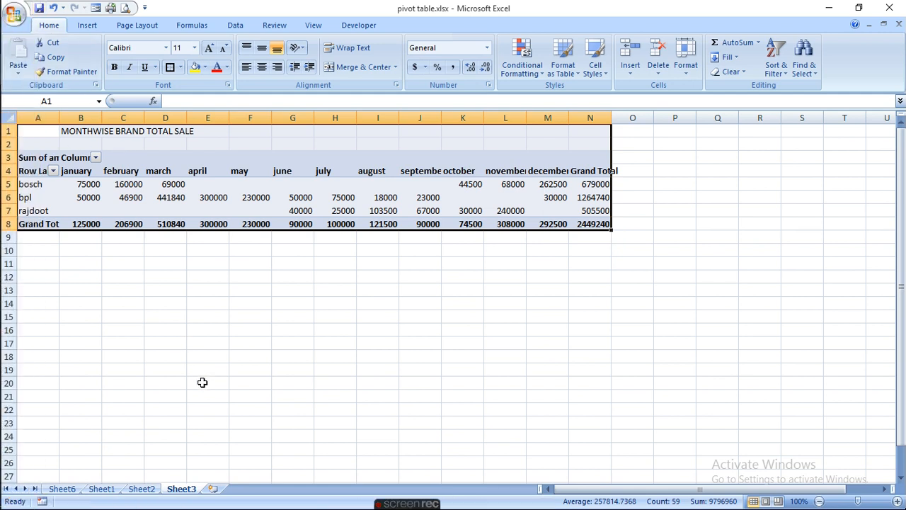
Step: On Sheet6, add the state and city fields to the PivotTable's row labels below brand
click(93, 493)
click(71, 494)
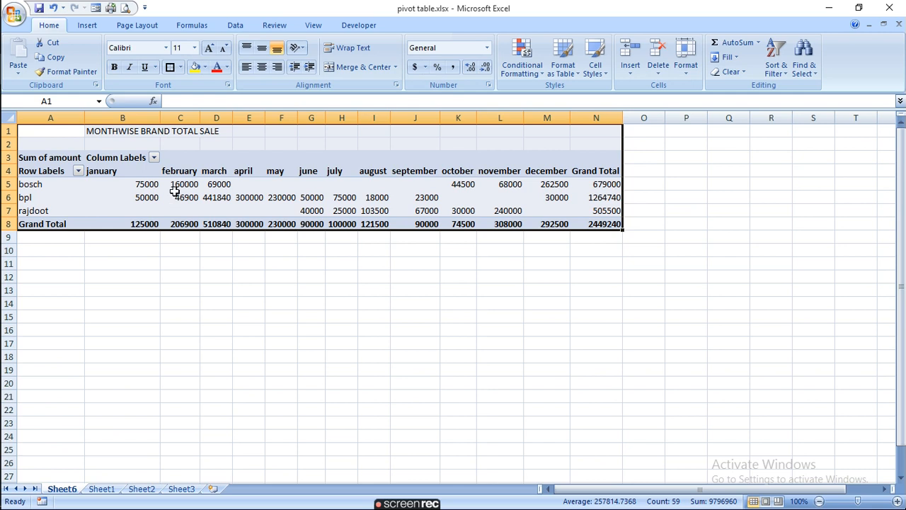
click(170, 156)
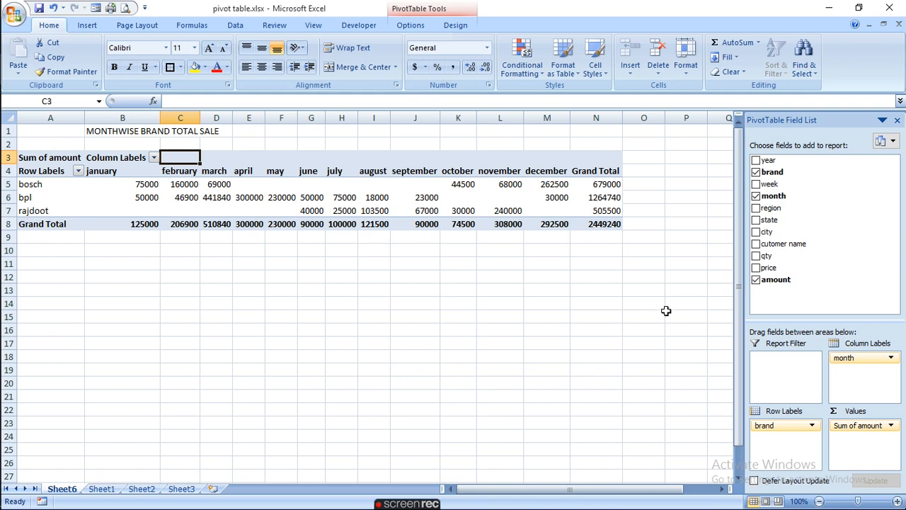
click(756, 220)
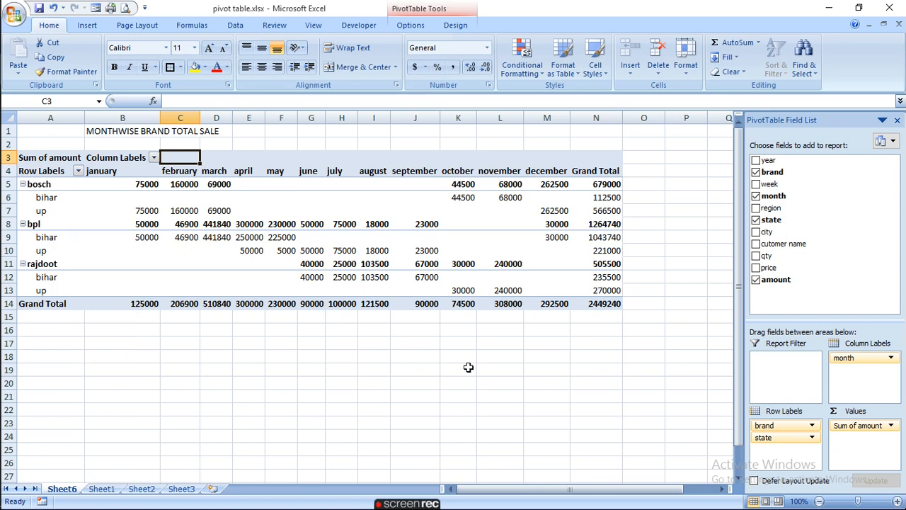
click(756, 233)
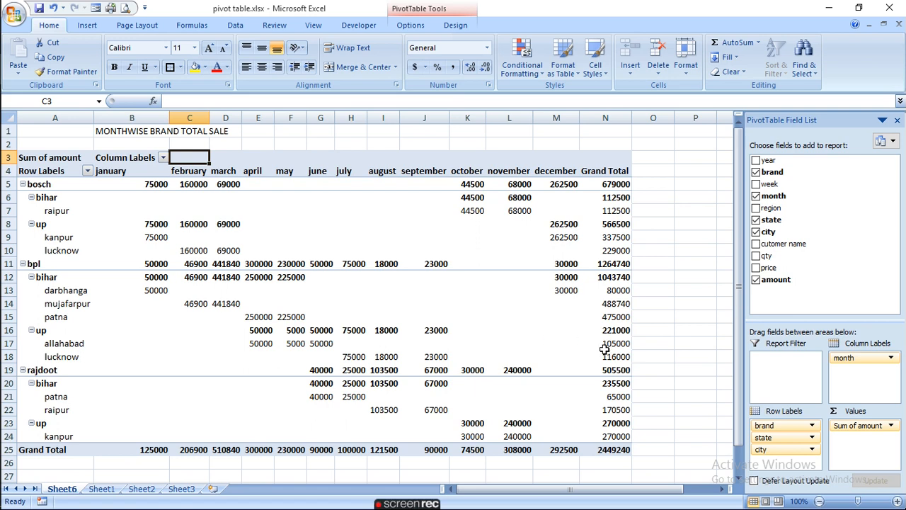
Step: Change the title in cell B1 to "STATE AND CITY WISE BRAND TOTAL SALE"
mouse_move(604, 348)
click(127, 132)
drag(198, 100, 147, 103)
text(STAT)
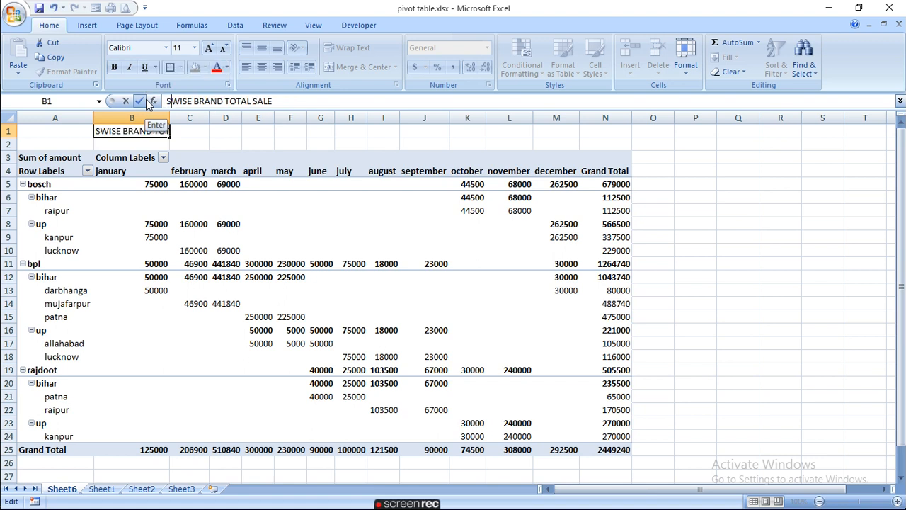
text(E AND )
text(CITY)
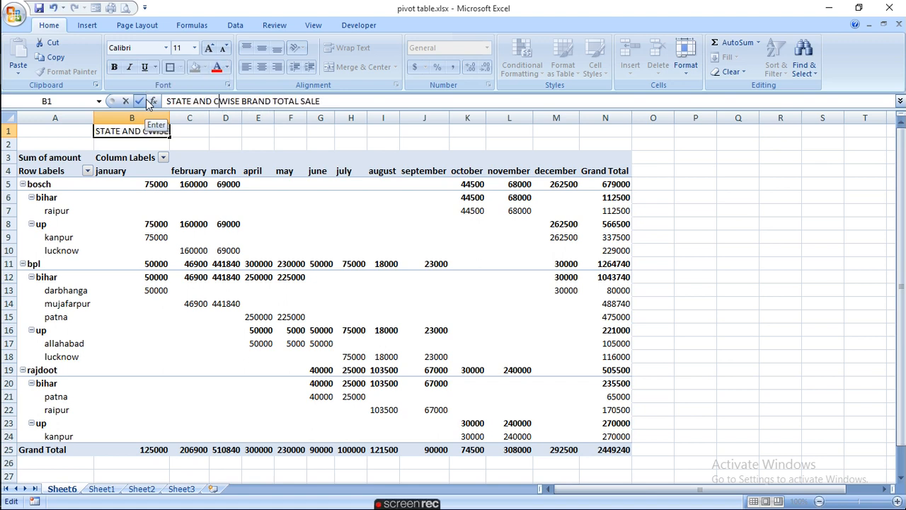
click(146, 100)
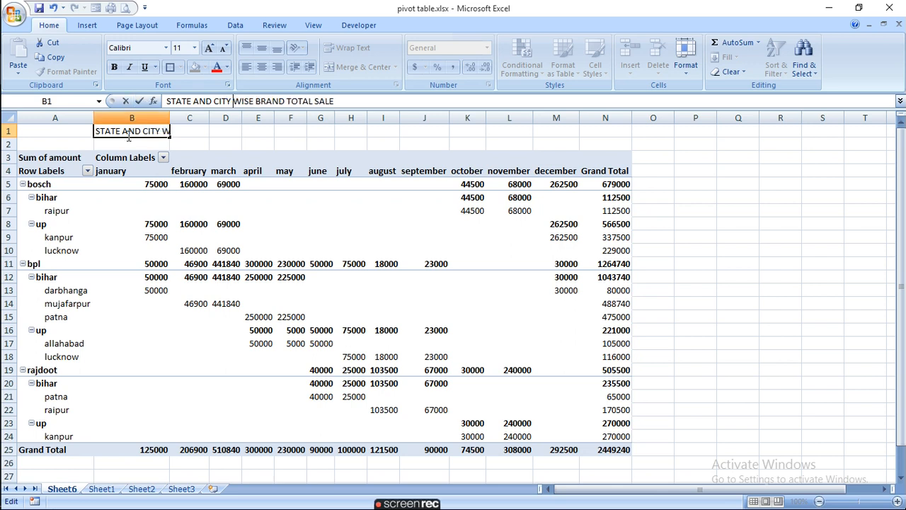
Step: Copy the title and PivotTable in A1:N25 of Sheet6 to cell A1 of a new worksheet, and save the workbook
drag(35, 131, 347, 224)
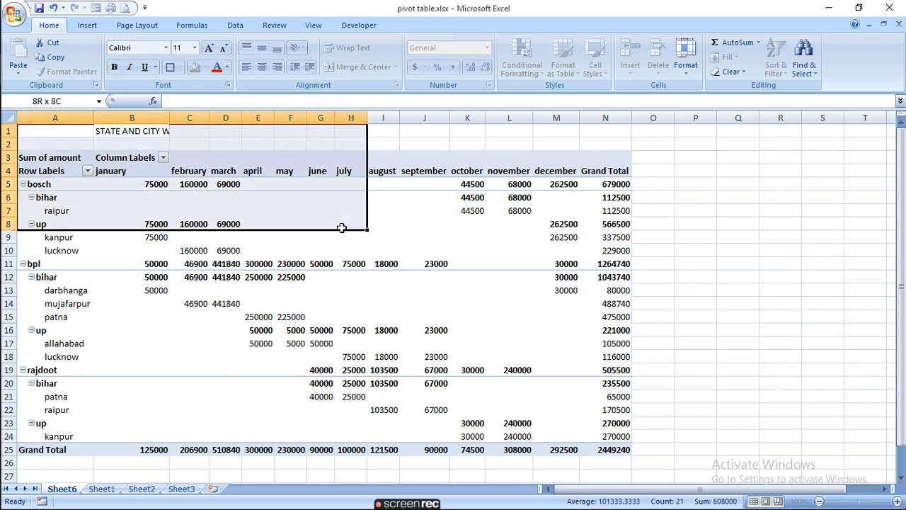
key(shift+Down)
key(shift+Down)
key(shift+Down)
key(shift+Down)
key(shift+Down)
key(shift+Down)
key(shift+Down)
key(shift+Down)
key(shift+Down)
key(shift+Down)
key(shift+Down)
key(shift+Down)
key(shift+Down)
key(shift+Down)
key(shift+Down)
key(shift+Down)
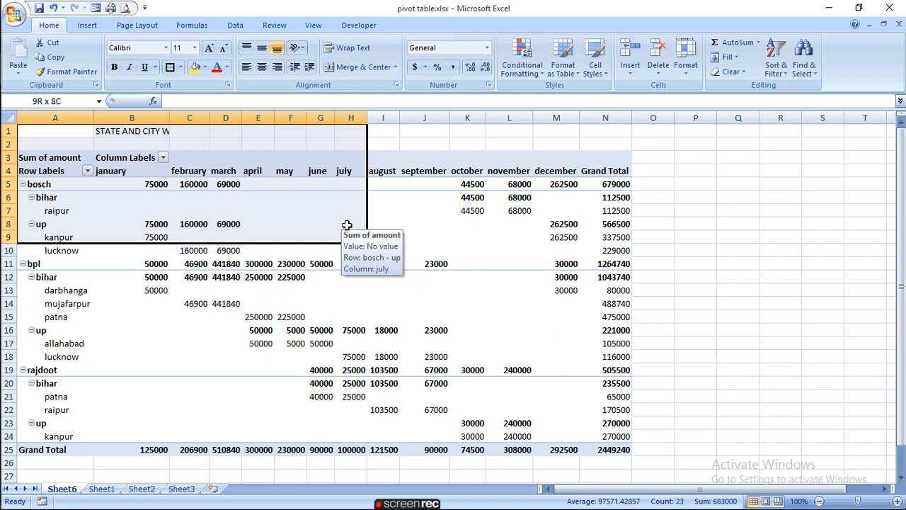
key(shift+Down)
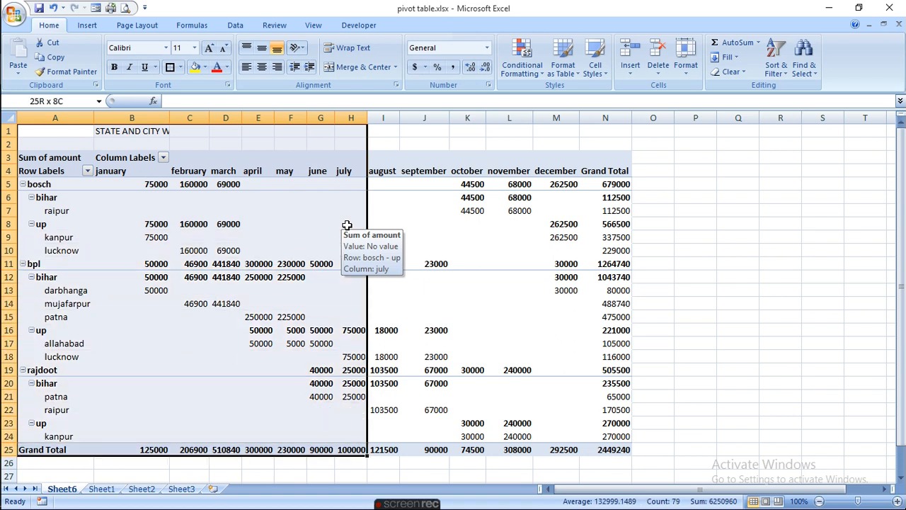
key(shift+Right)
key(shift+Right)
key(shift+Right)
key(shift+Right)
key(shift+Right)
key(shift+Right)
key(shift+Right)
key(shift+Right)
key(shift+Right)
key(shift+Left)
key(shift+Left)
key(shift+Left)
key(shift+Left)
key(shift+Right)
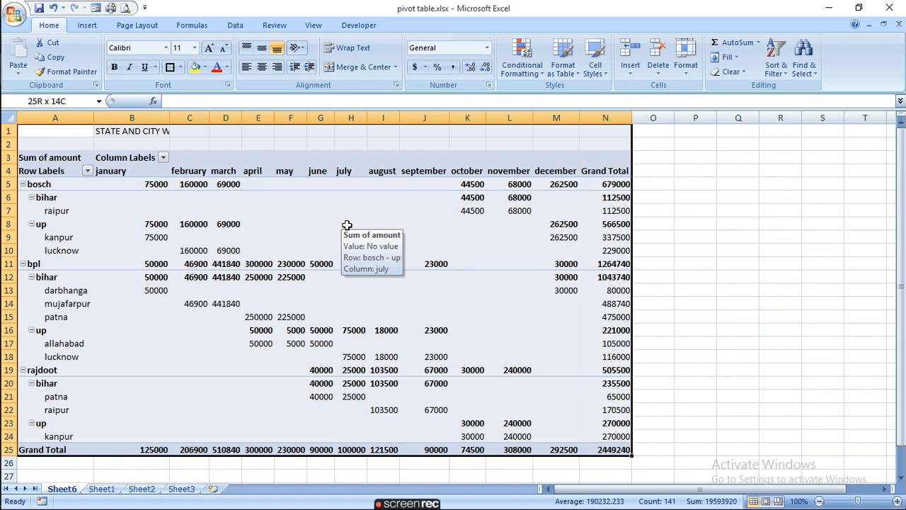
key(ctrl+c)
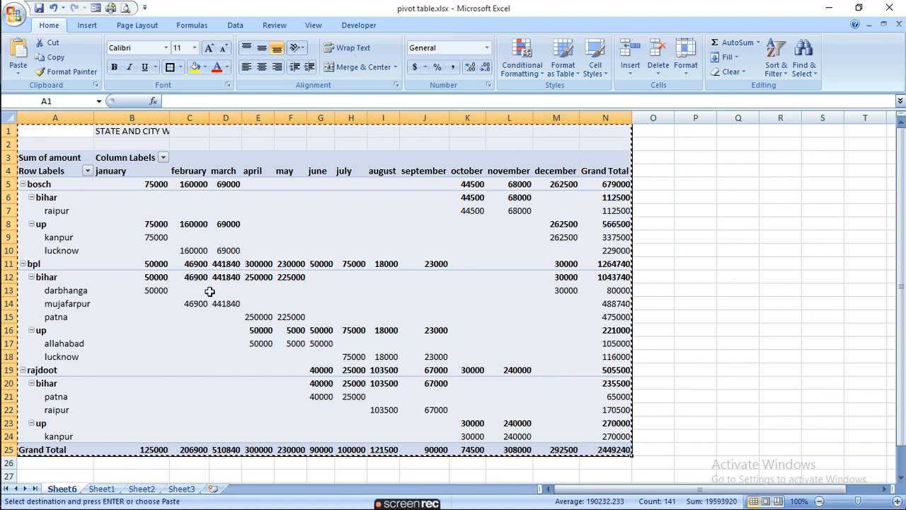
click(210, 488)
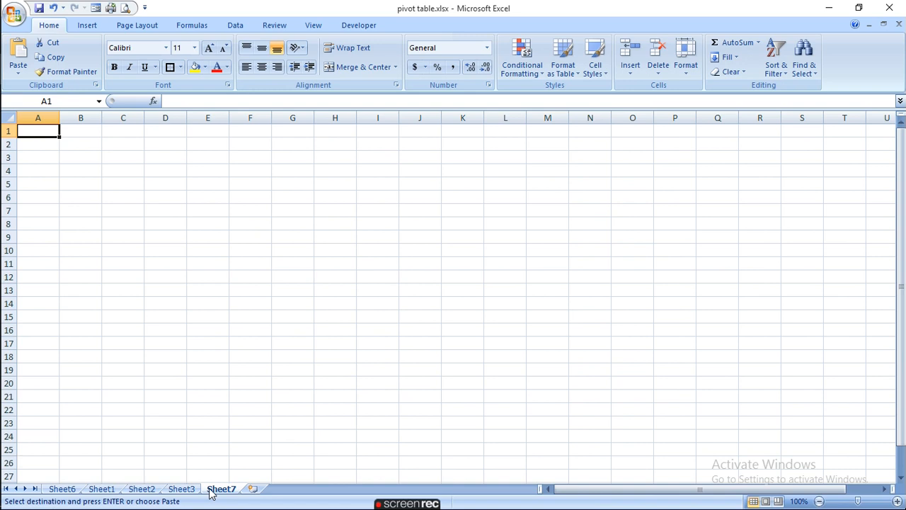
key(ctrl+v)
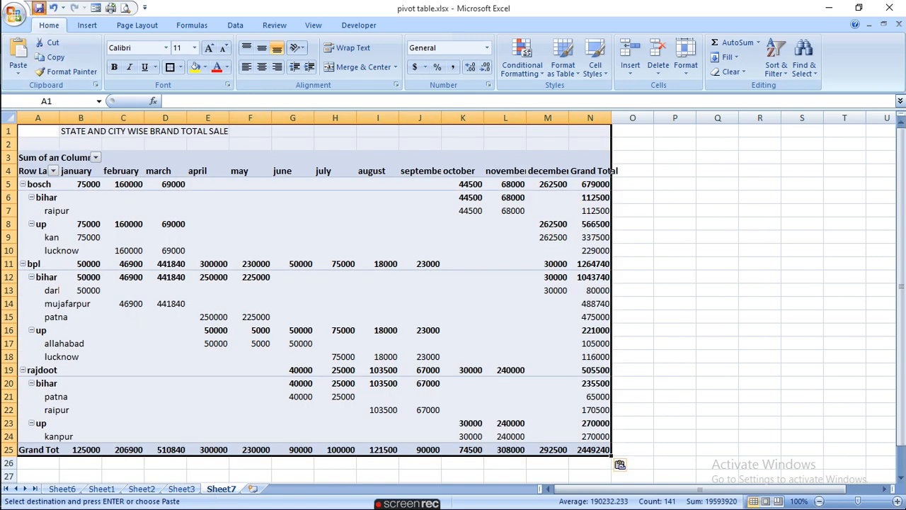
click(39, 8)
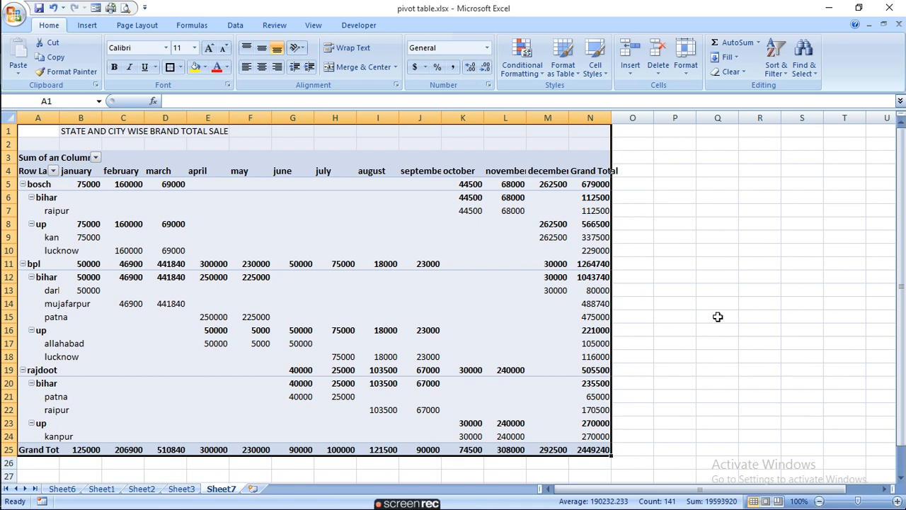
Step: Return to Sheet6 and select a cell in its PivotTable to bring back the field list
click(67, 72)
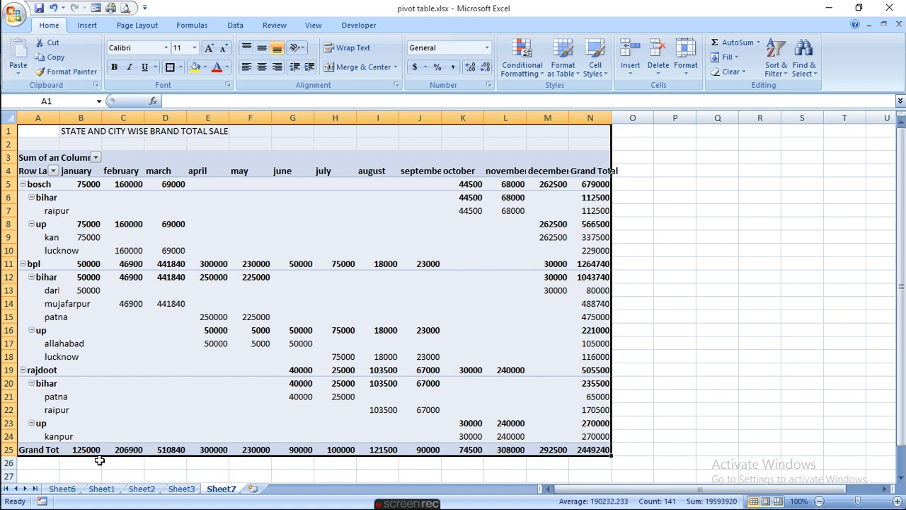
click(76, 490)
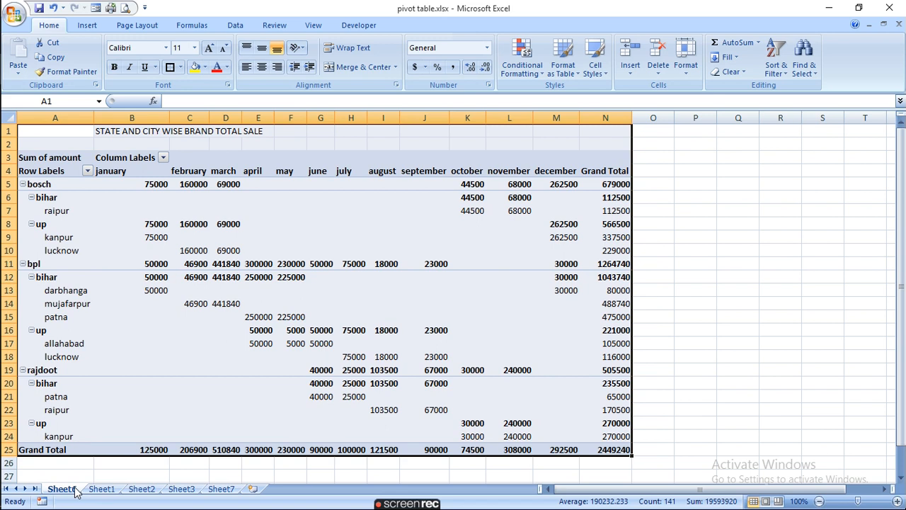
click(135, 158)
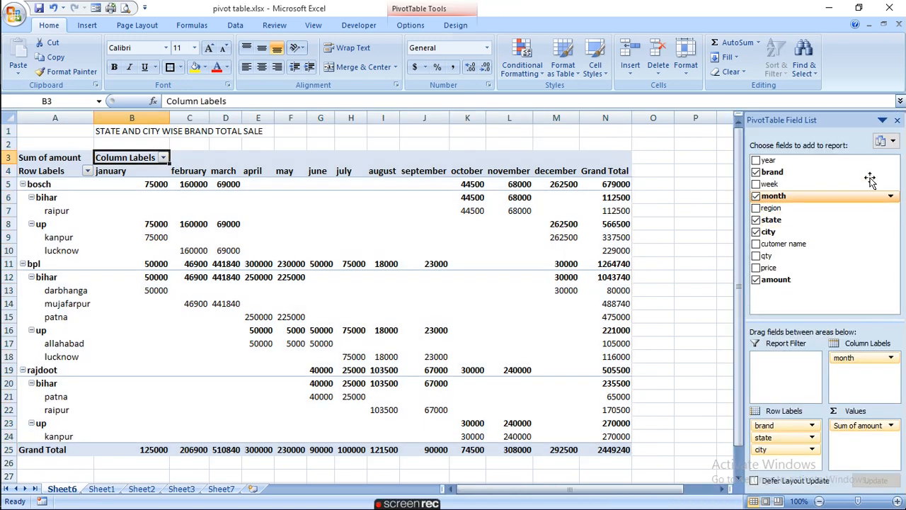
Step: Try the side-by-side, areas only 2 by 2 and areas only 1 by 4 layouts of the PivotTable field list, and restore the stacked layout
click(895, 141)
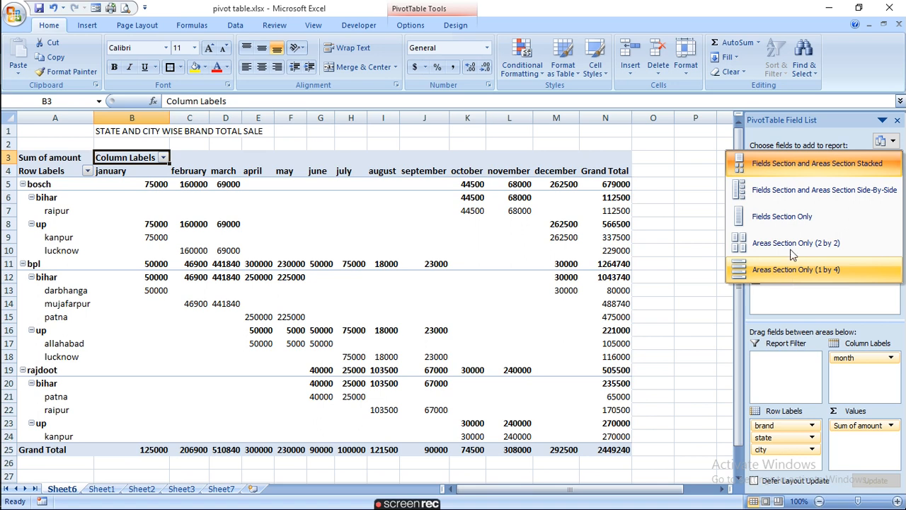
click(807, 190)
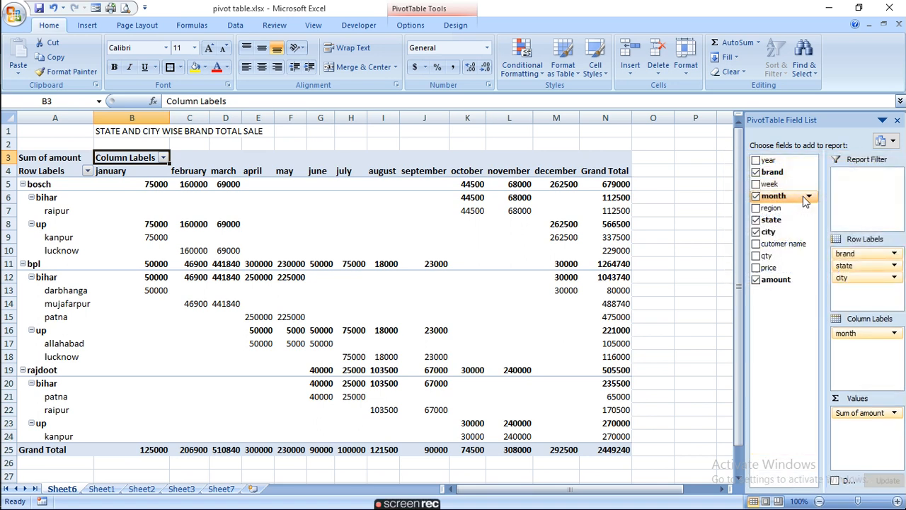
click(886, 141)
click(774, 163)
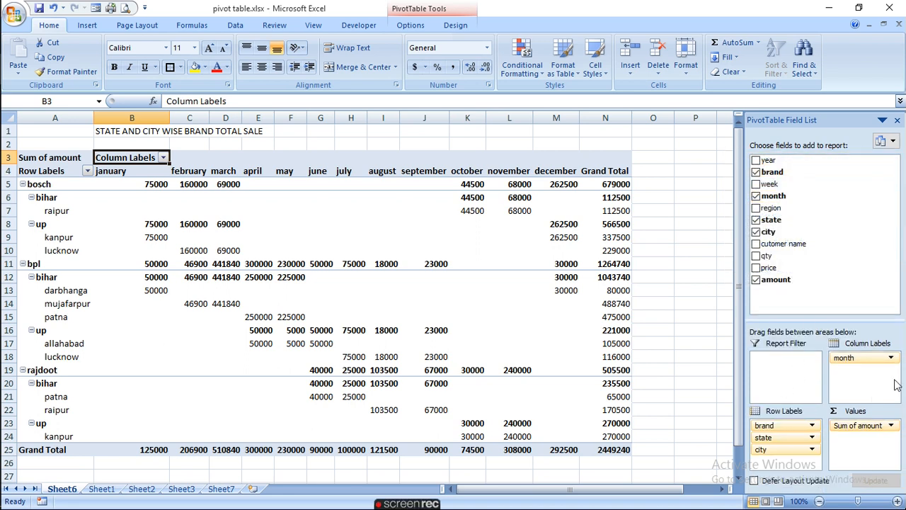
click(893, 143)
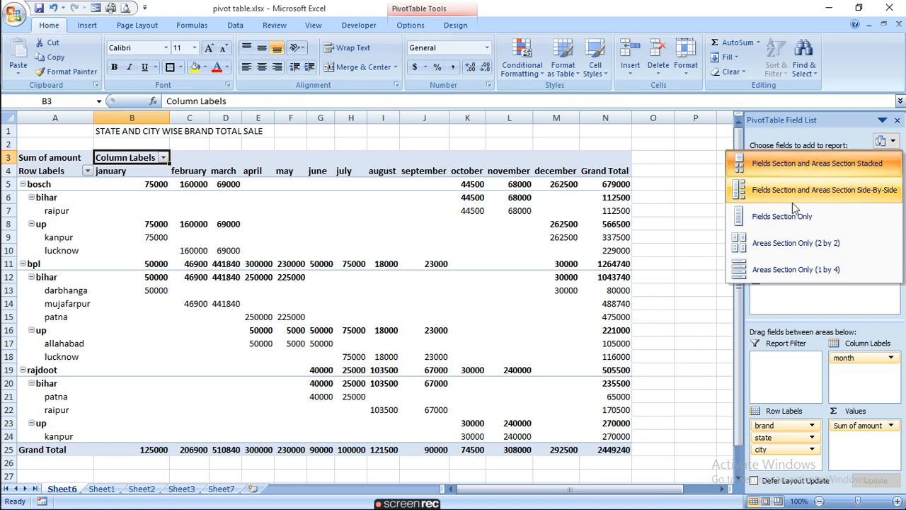
click(791, 248)
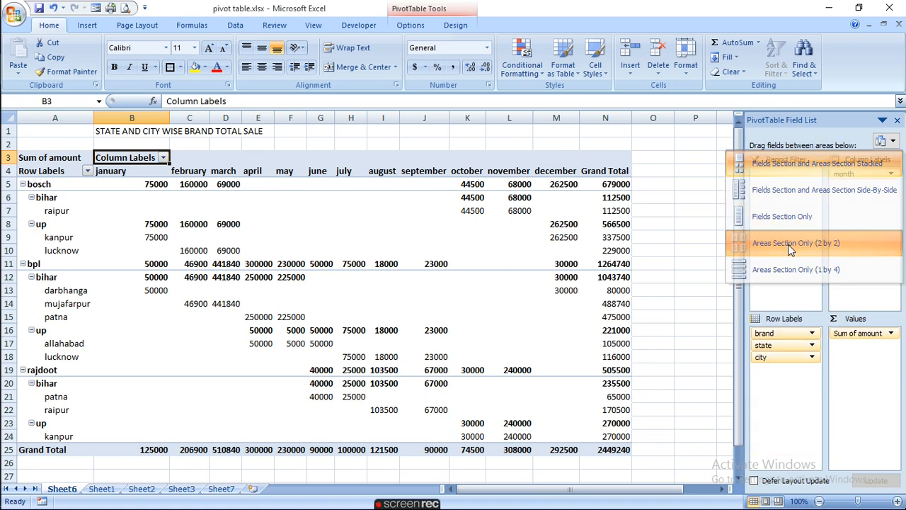
click(895, 142)
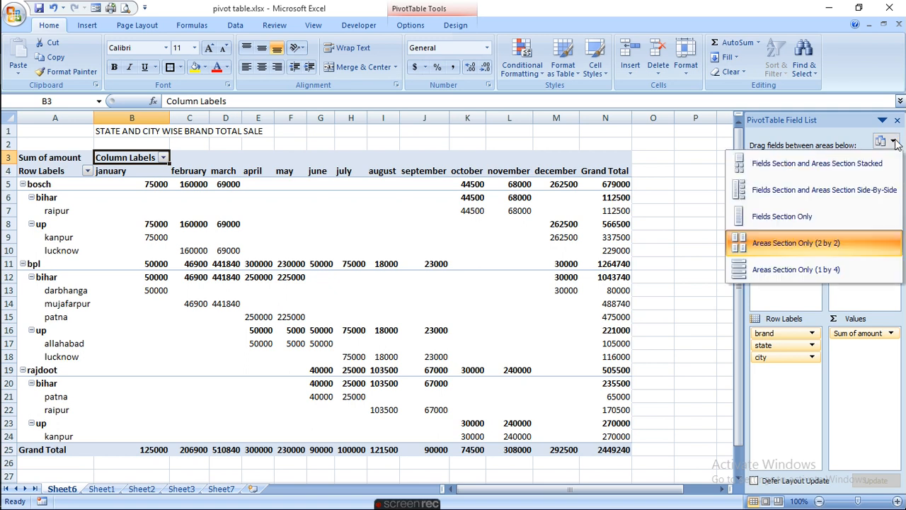
click(773, 278)
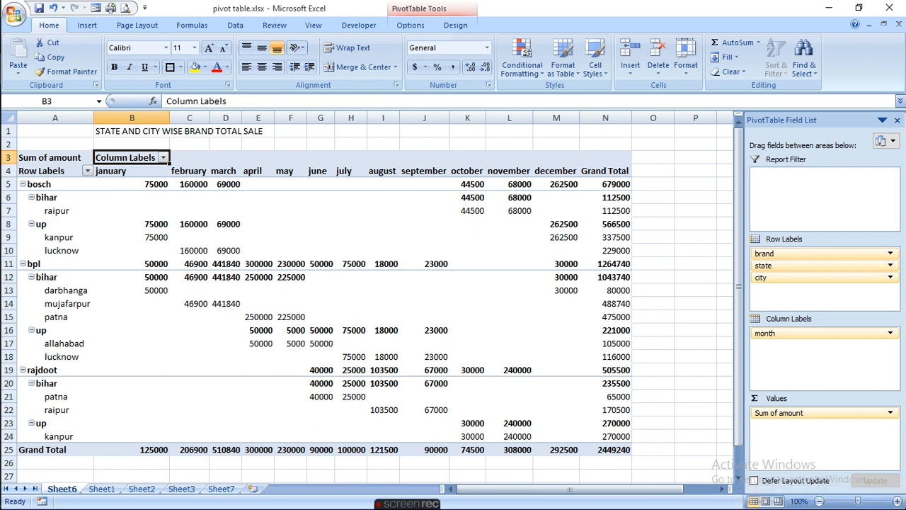
click(892, 142)
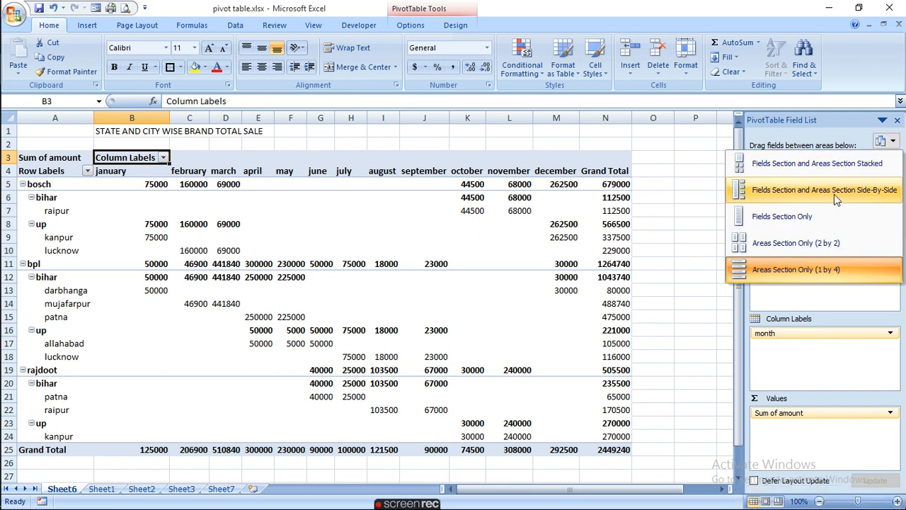
click(815, 163)
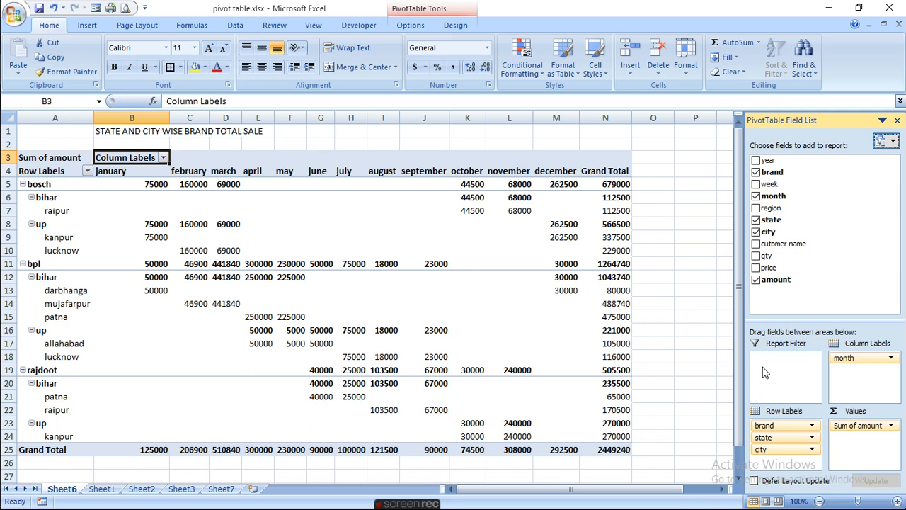
Step: Add the cutomer name field to the PivotTable's row labels below city
click(757, 245)
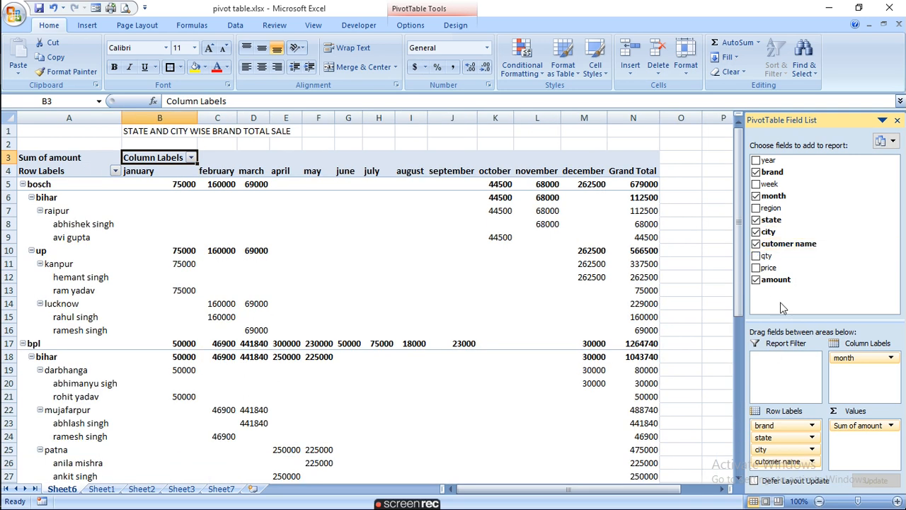
Step: Move the cutomer name field to the report filter, replacing the destination cells, and remove city and state from the PivotTable
drag(778, 462, 768, 372)
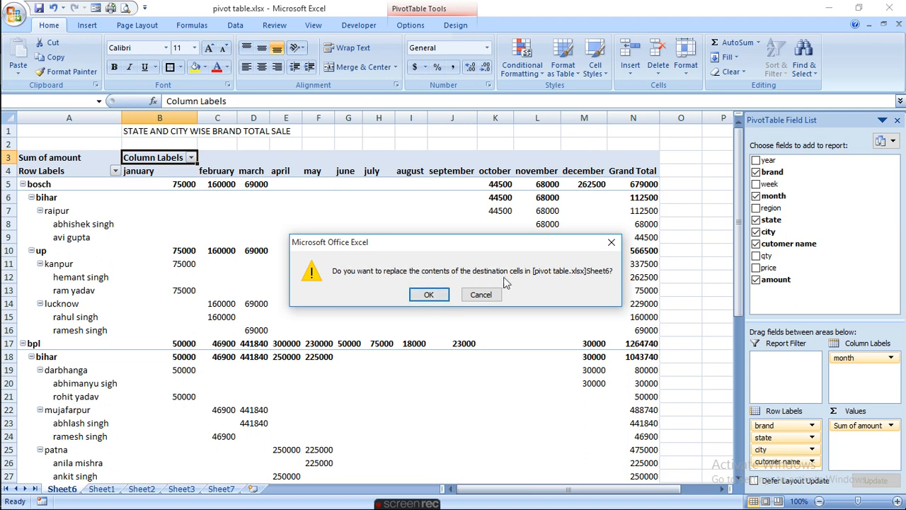
click(429, 298)
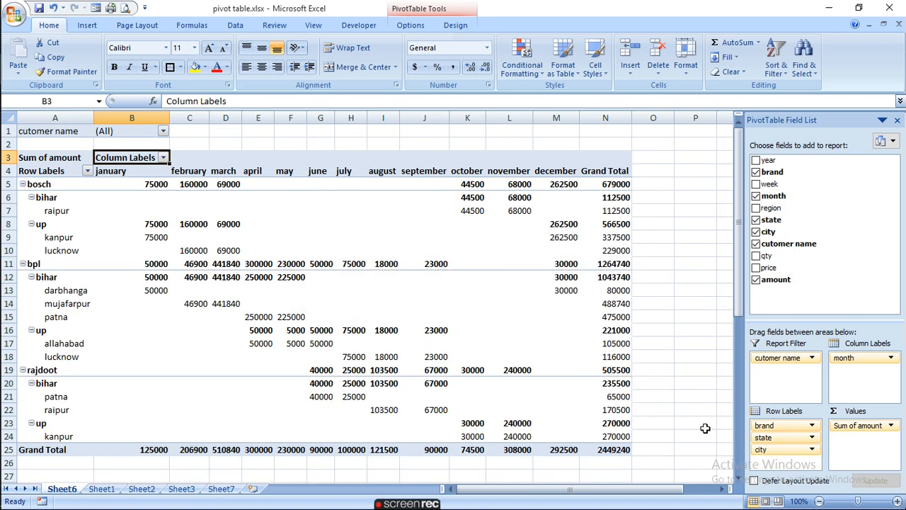
click(756, 232)
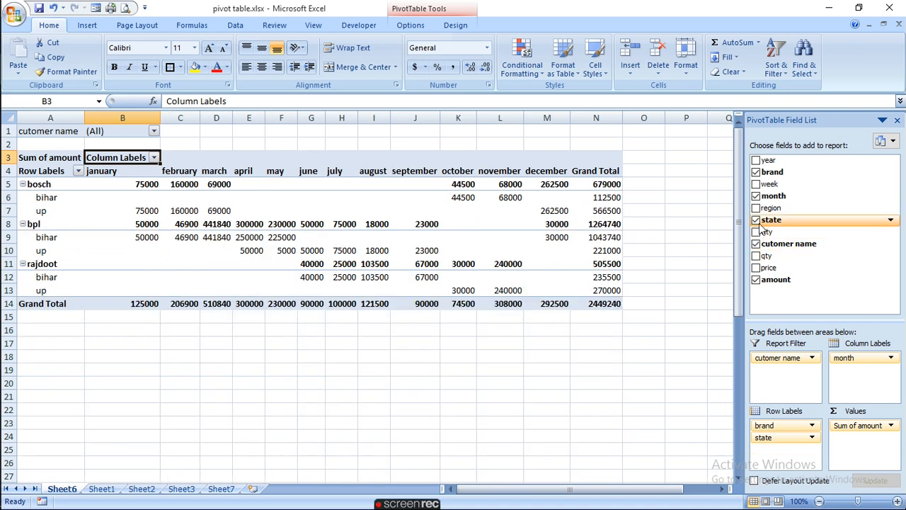
click(757, 220)
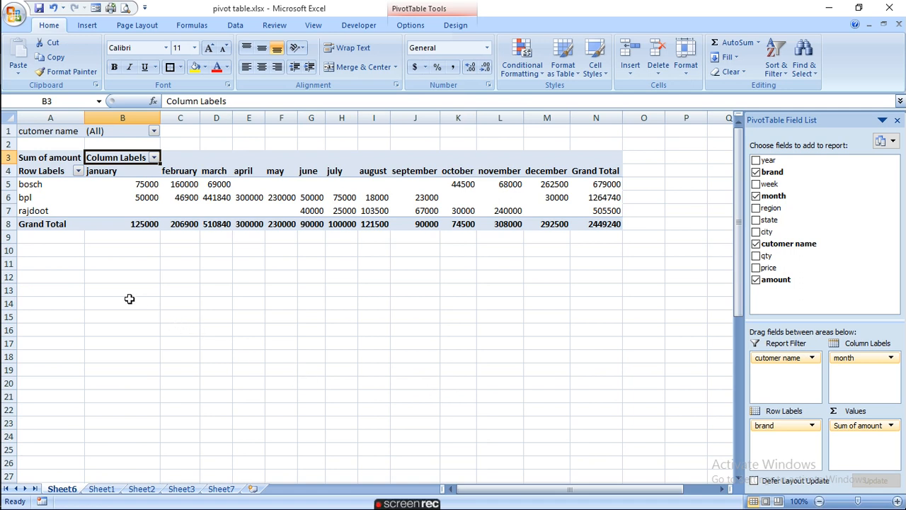
Step: Filter the PivotTable by cutomer name to the single customer listed second to last
click(154, 132)
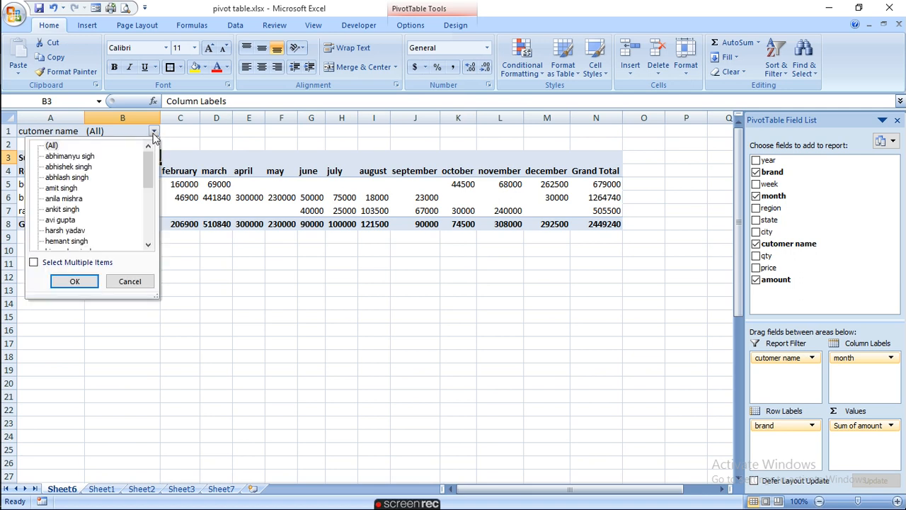
drag(150, 177, 157, 244)
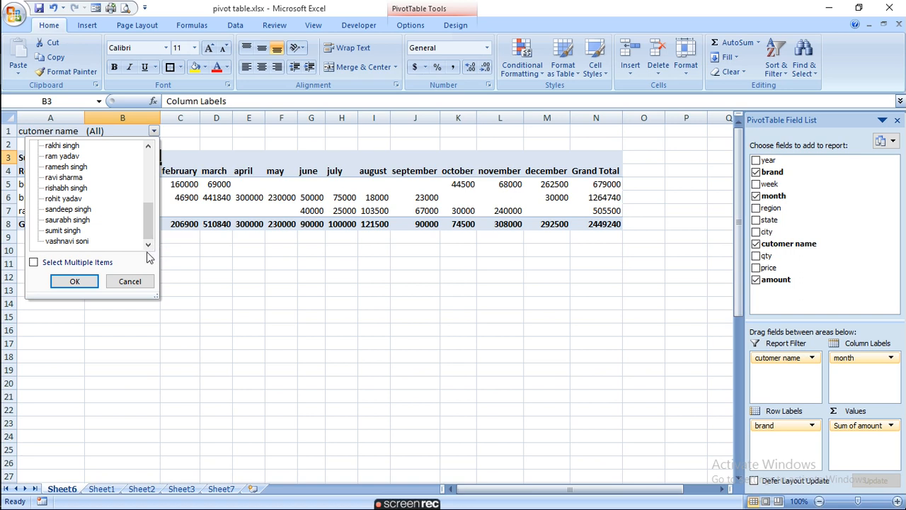
click(53, 234)
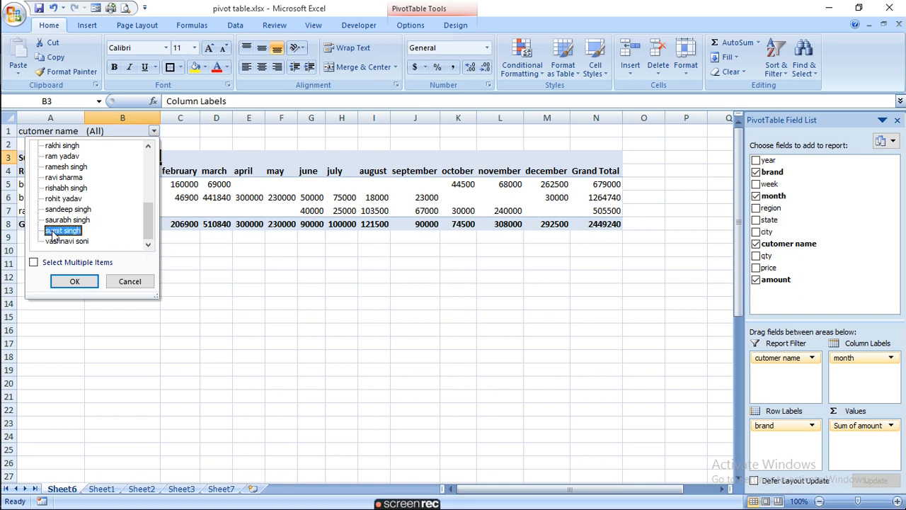
click(75, 282)
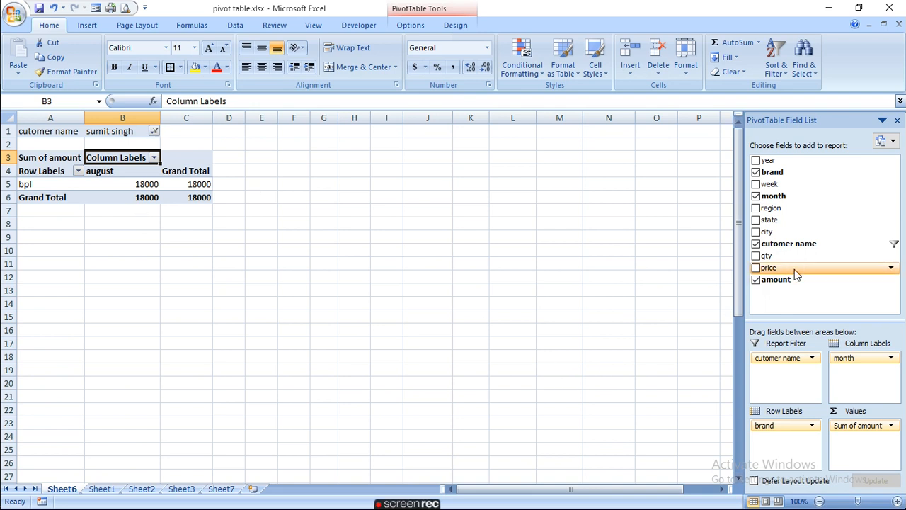
Step: Replace cutomer name with city as the report filter and filter the PivotTable to allahabad
click(756, 244)
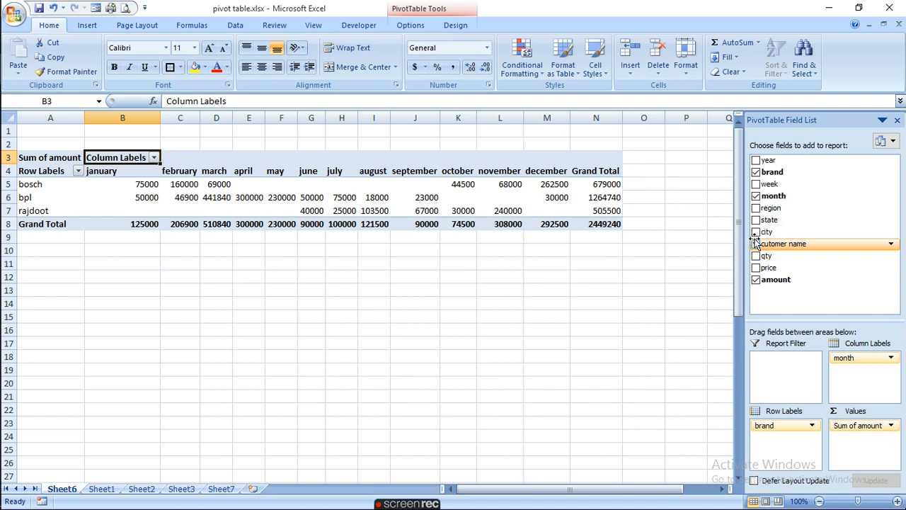
click(756, 233)
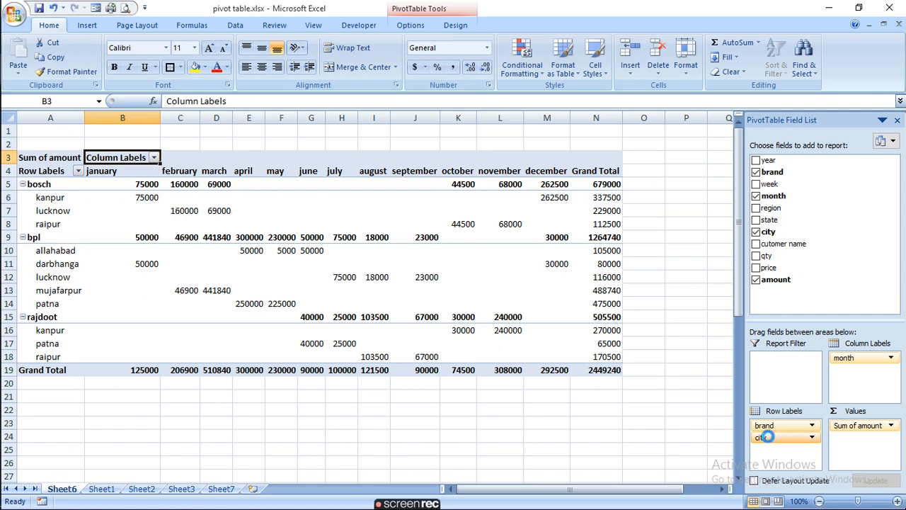
drag(768, 437, 769, 372)
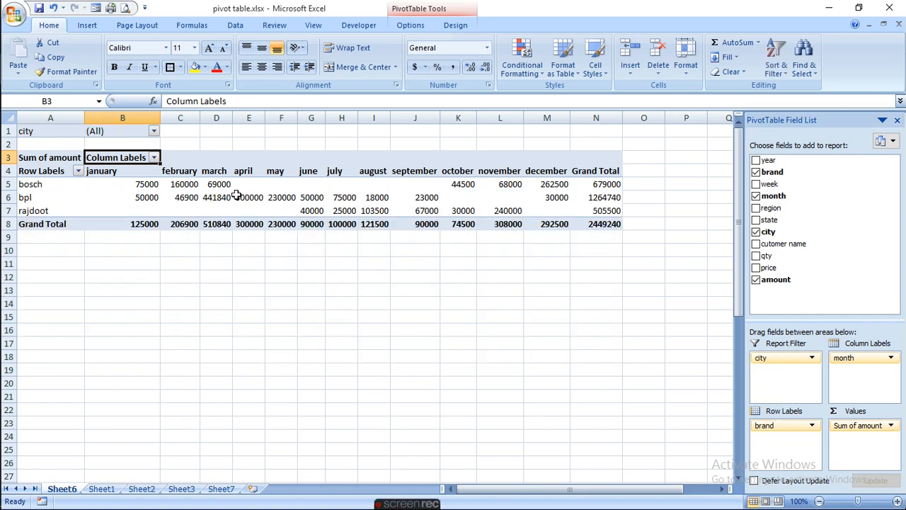
click(155, 131)
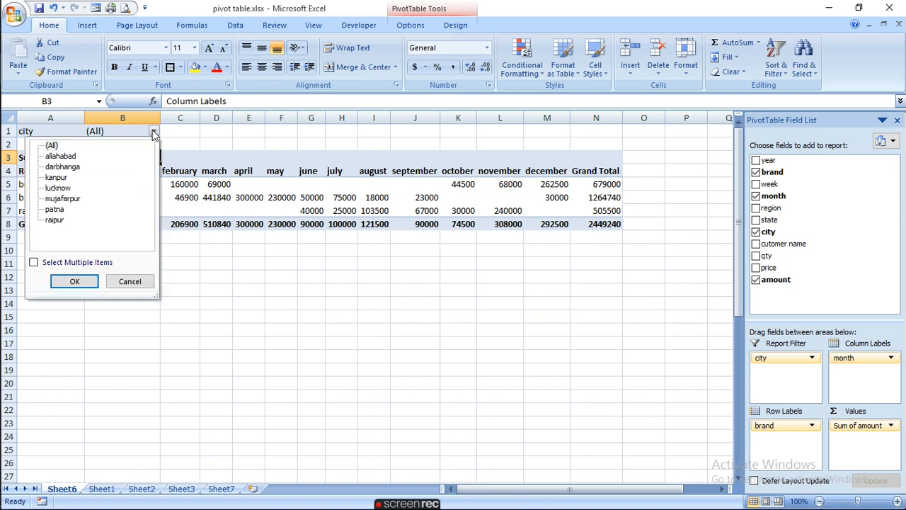
click(63, 157)
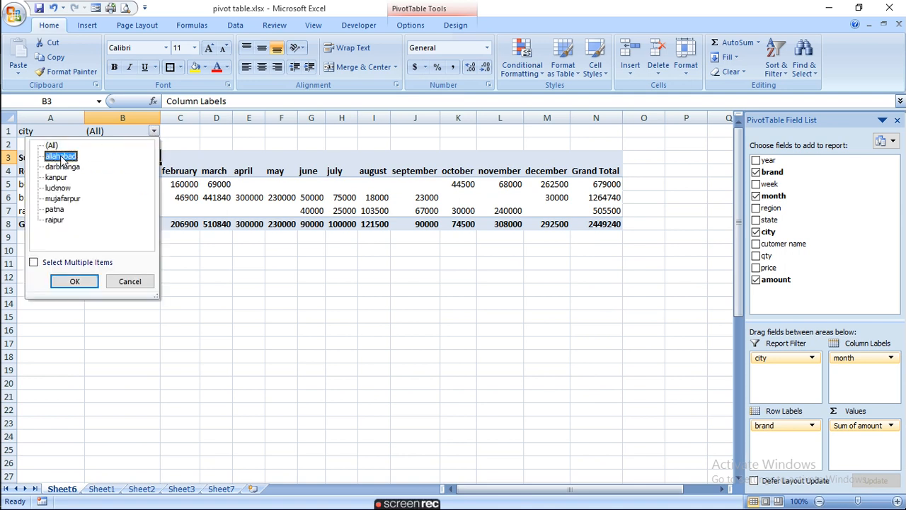
click(76, 282)
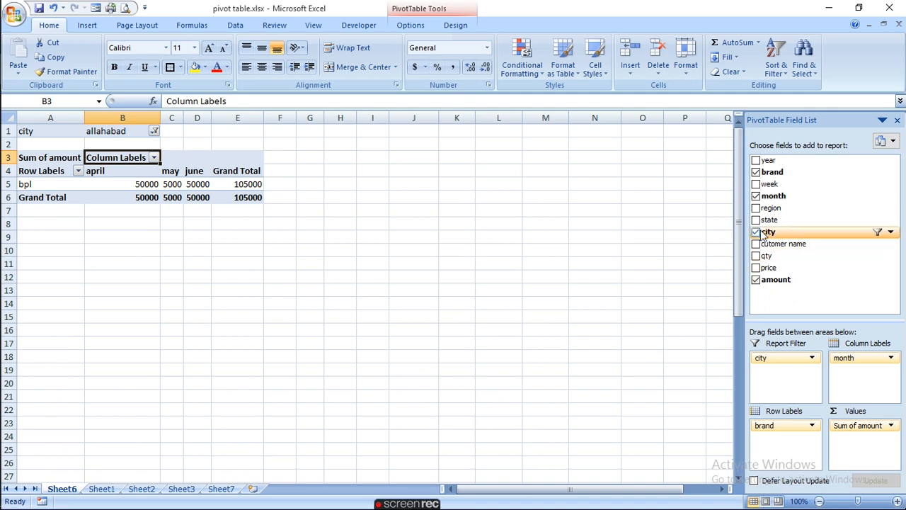
Step: Add the region field to the PivotTable's row labels and the week field to its values
click(756, 208)
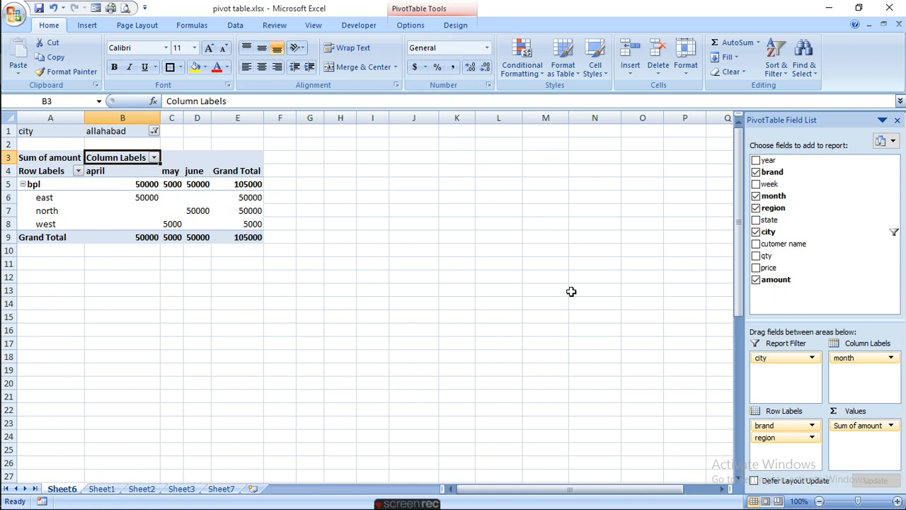
click(756, 184)
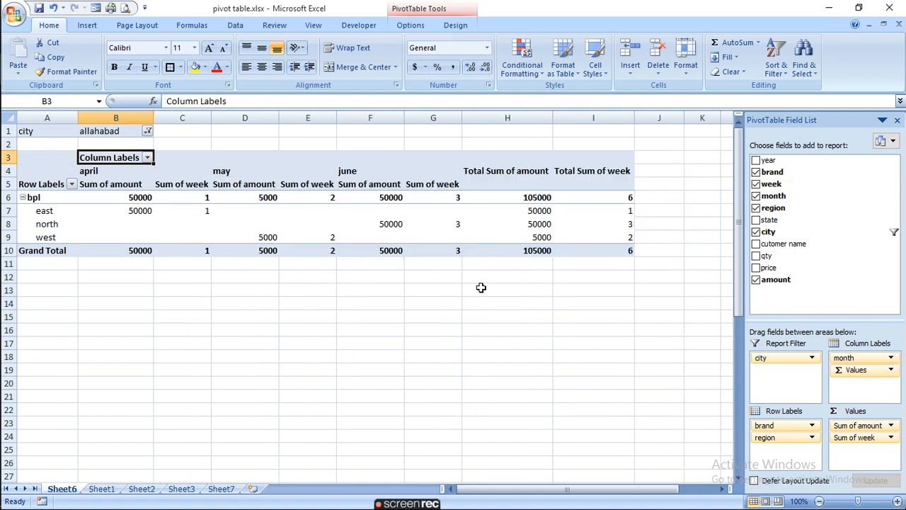
drag(488, 260, 376, 318)
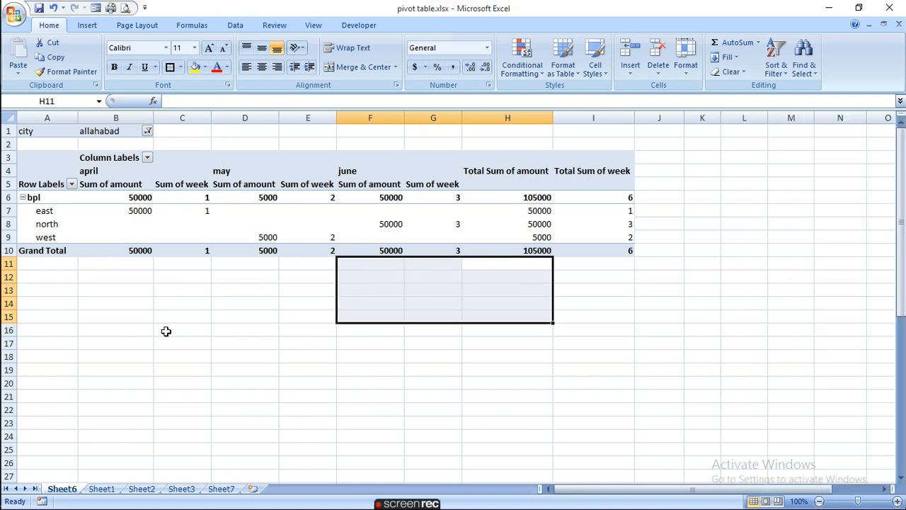
click(117, 261)
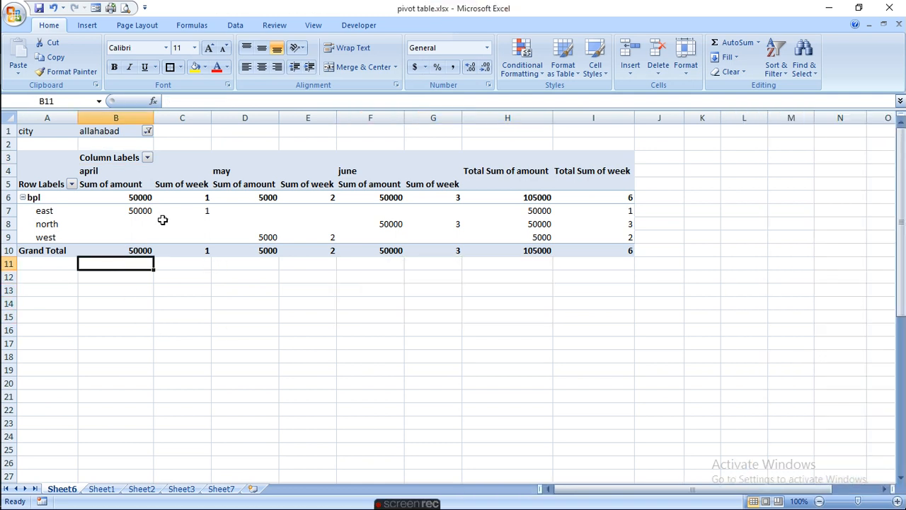
click(127, 158)
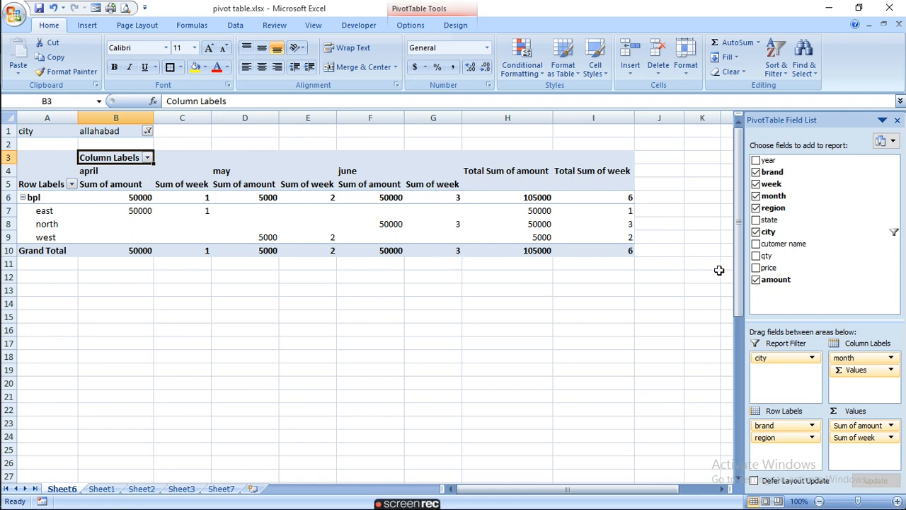
Step: Replace city with state as the report filter, filter the PivotTable to up and review all its monthly columns
click(757, 232)
click(757, 221)
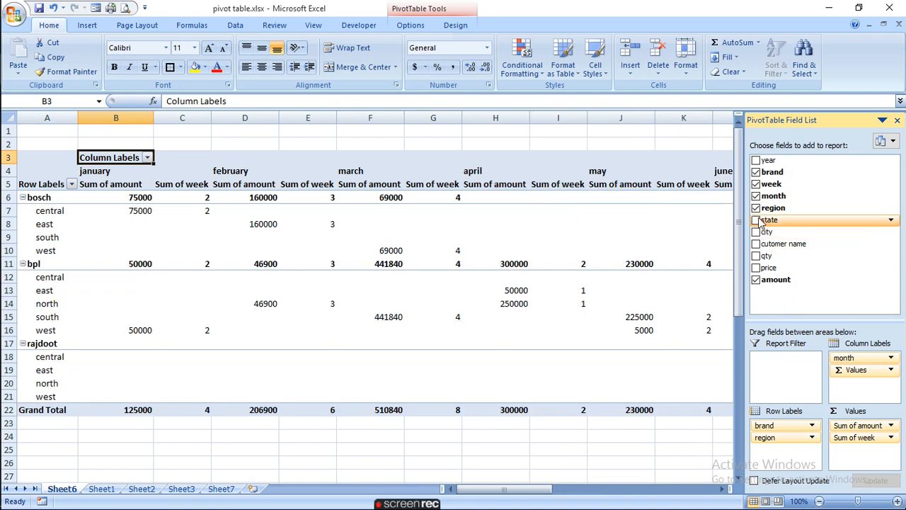
drag(785, 449, 779, 370)
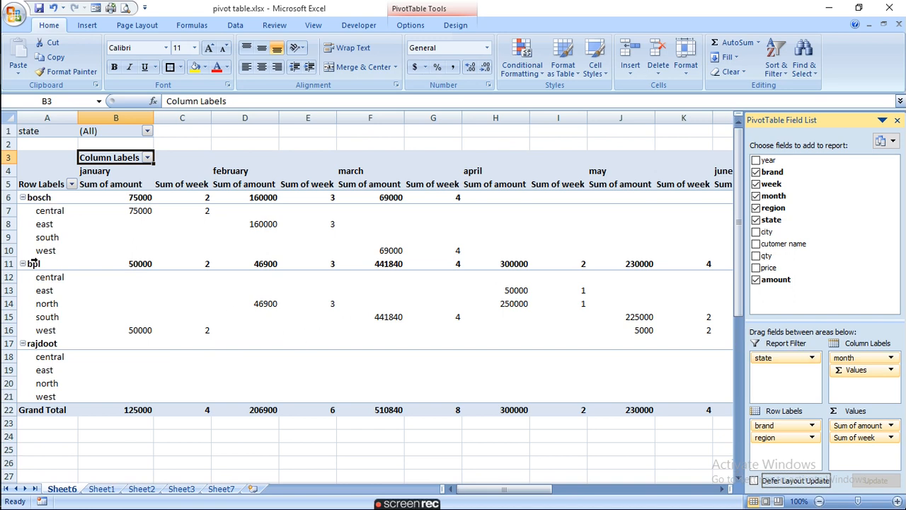
click(146, 133)
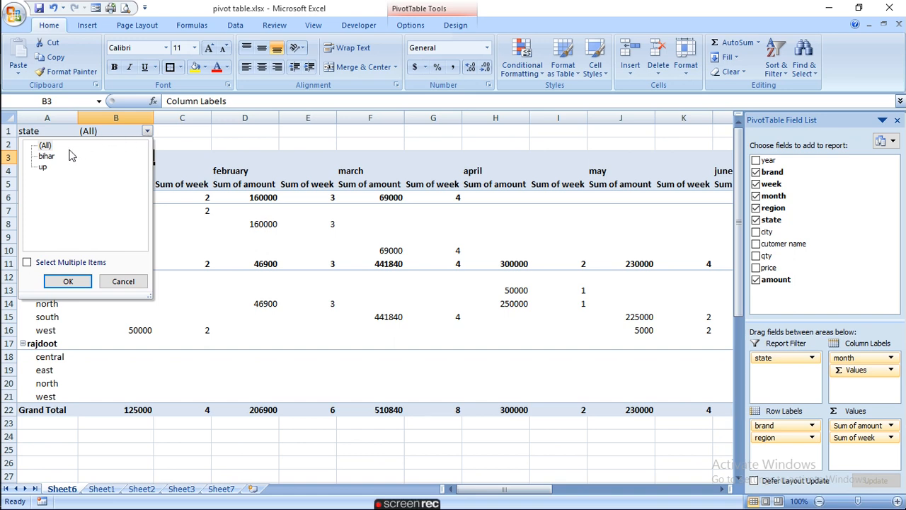
click(43, 167)
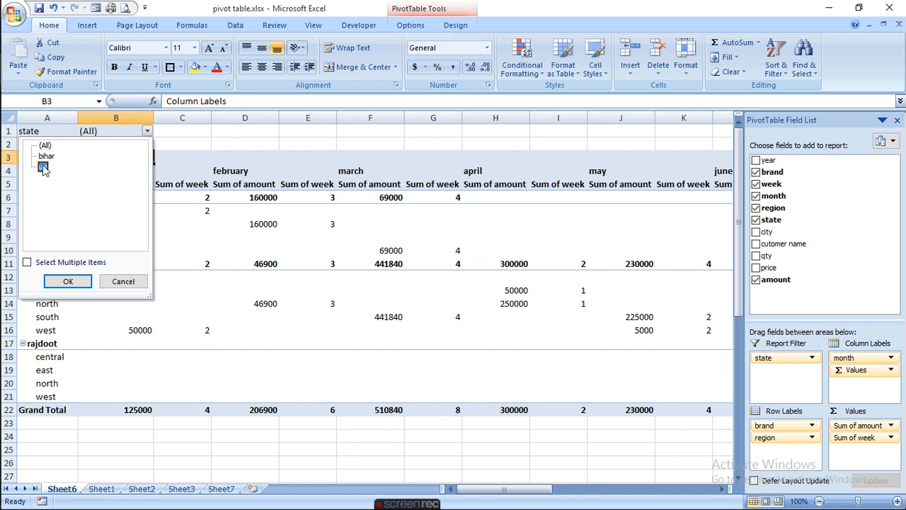
click(65, 282)
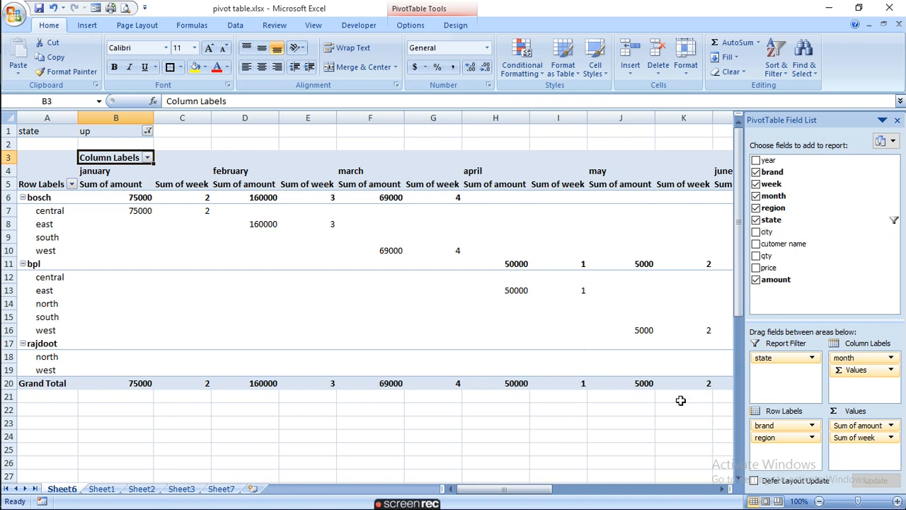
click(657, 489)
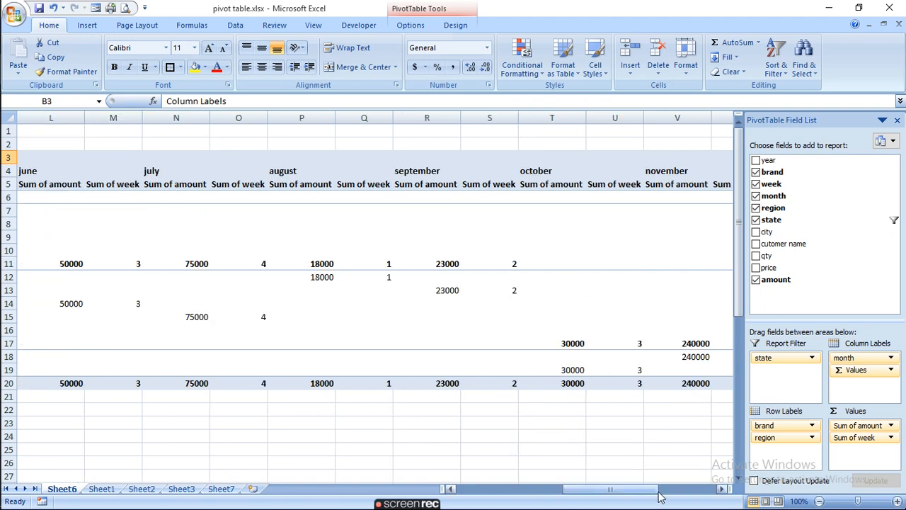
click(658, 490)
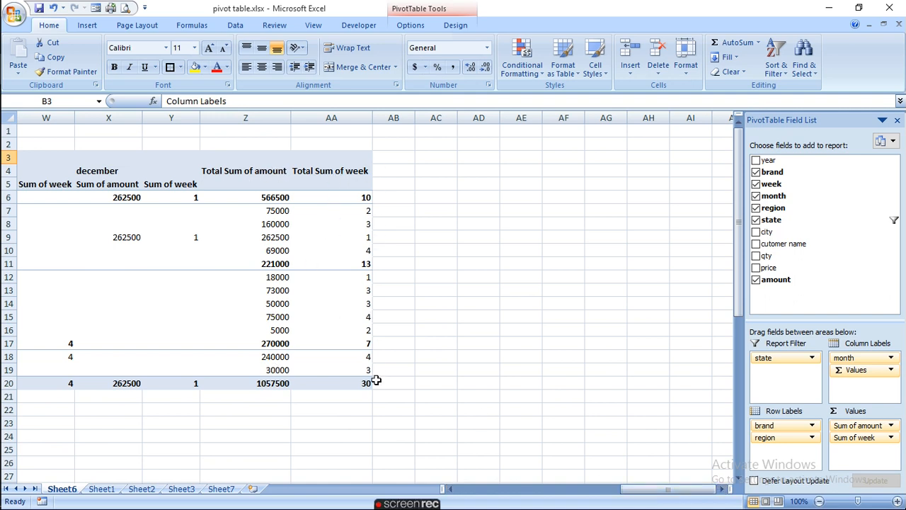
click(503, 490)
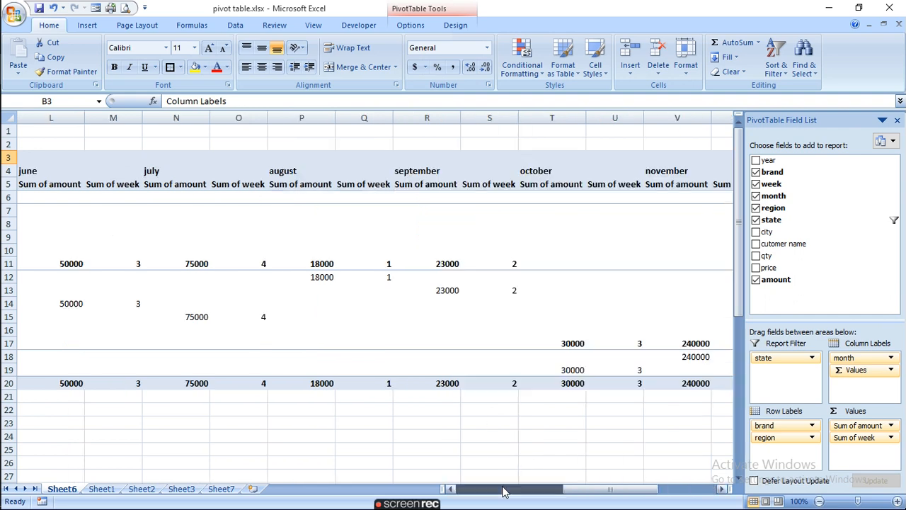
click(503, 490)
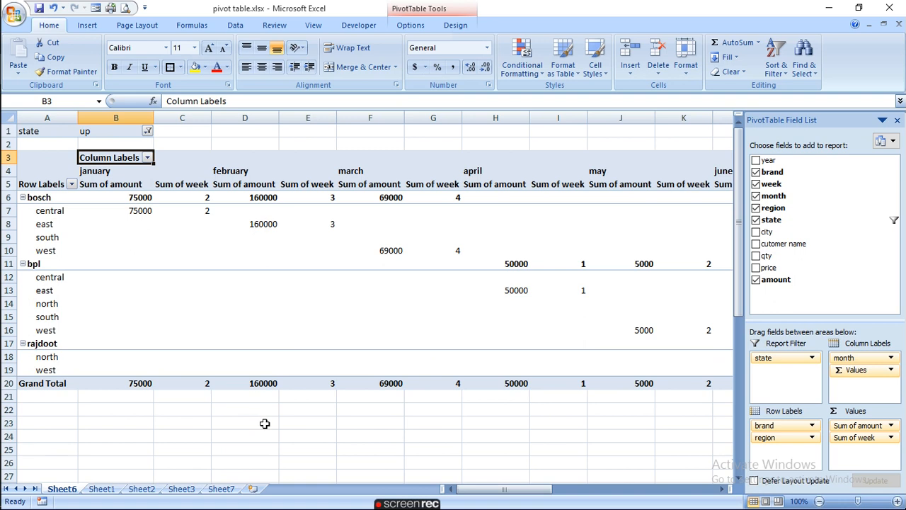
Step: Start a PivotChart on Sheet2 with the weekly brand summary range A4:F8 as its source data
click(106, 489)
click(131, 491)
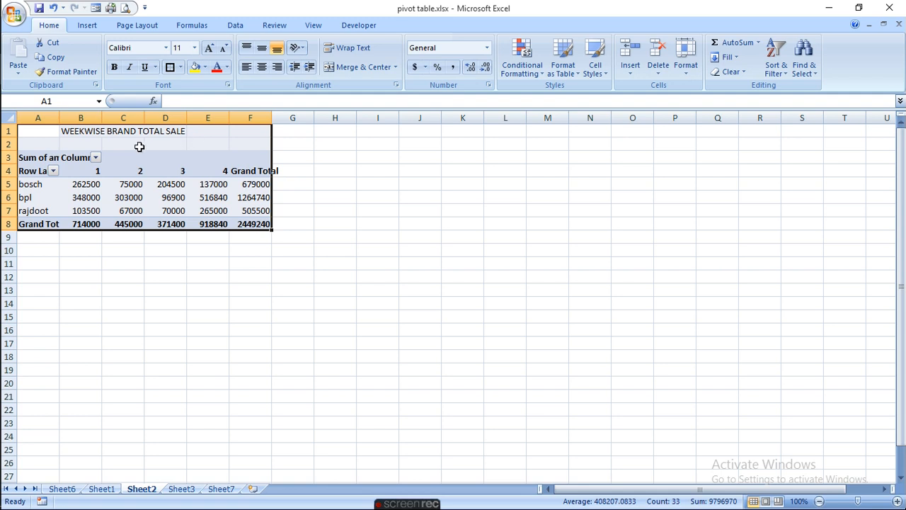
click(87, 26)
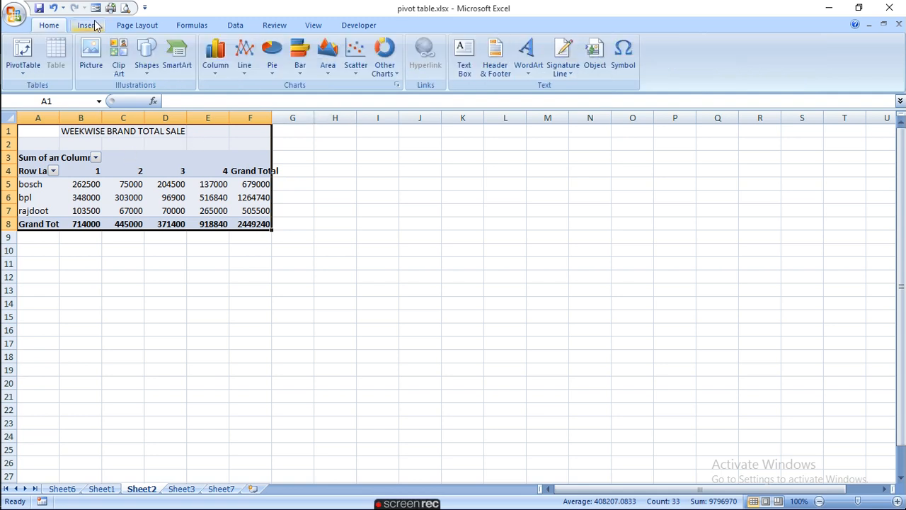
click(23, 68)
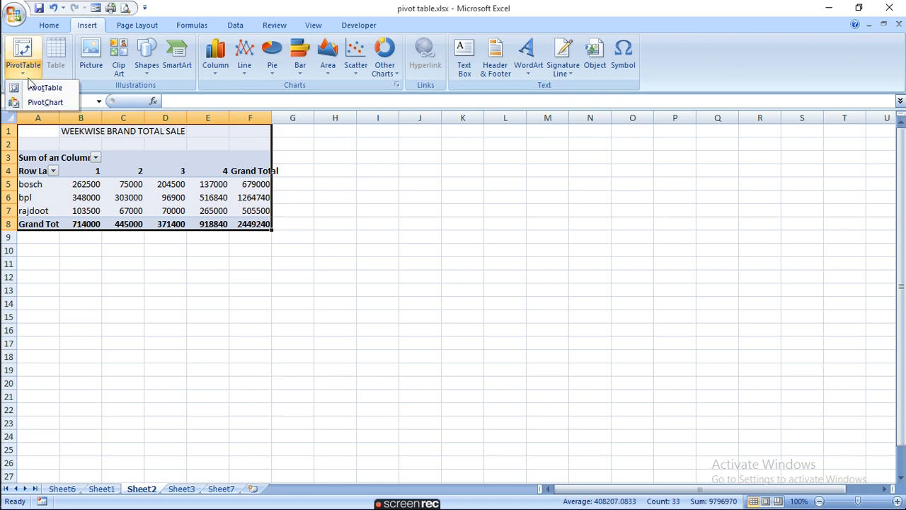
click(43, 103)
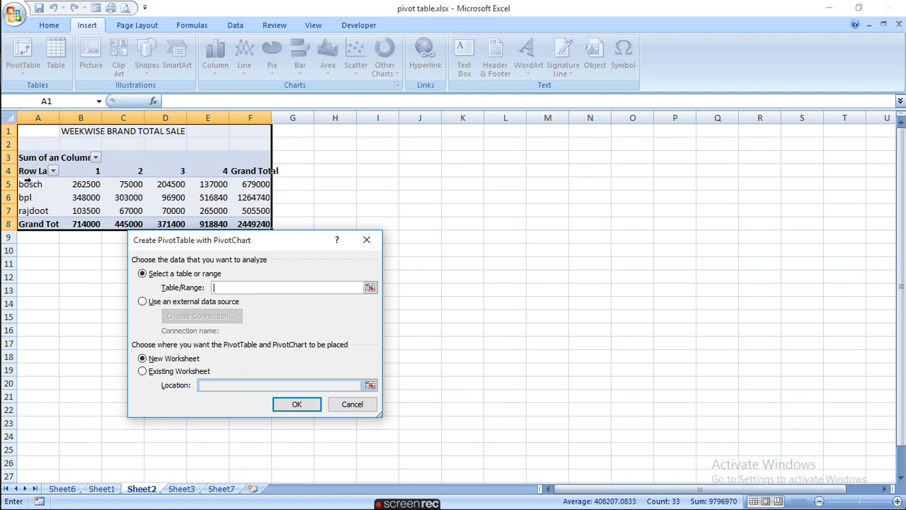
drag(31, 174, 250, 224)
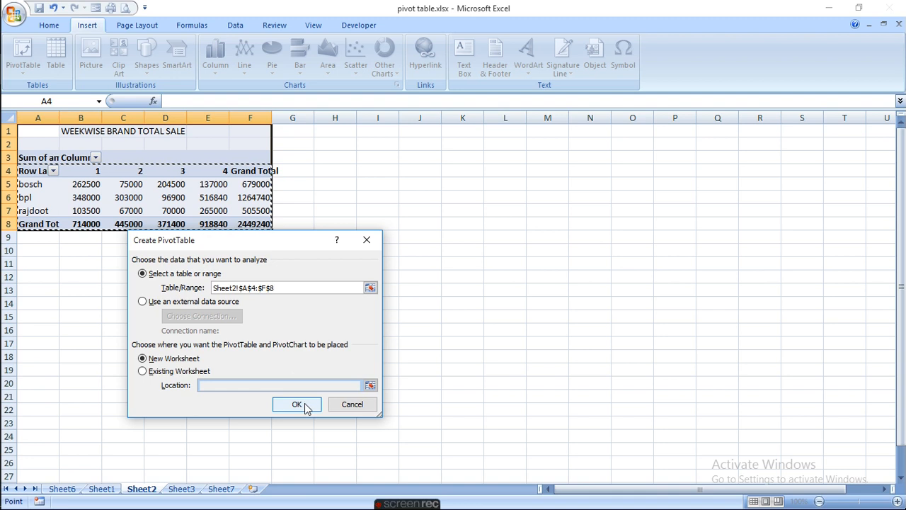
Step: Place the PivotChart and its PivotTable on the existing worksheet at cell J3 of Sheet2
click(143, 371)
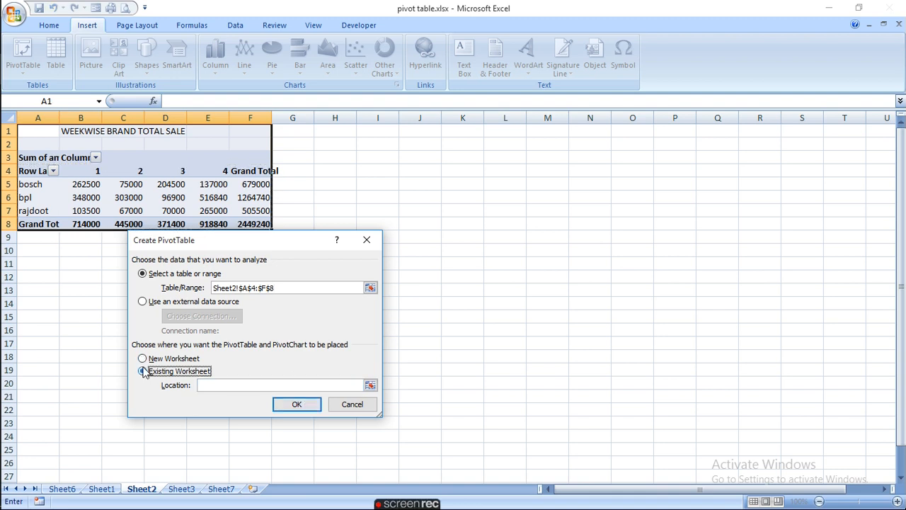
click(305, 405)
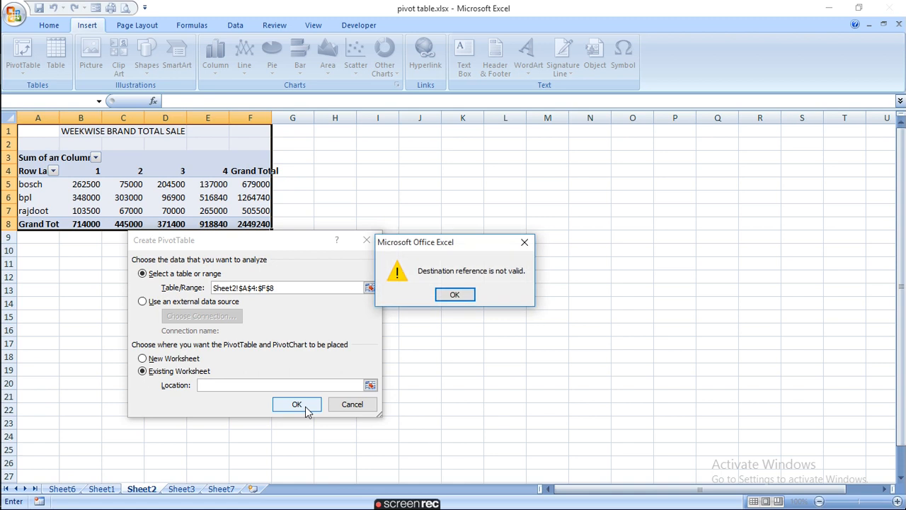
click(457, 294)
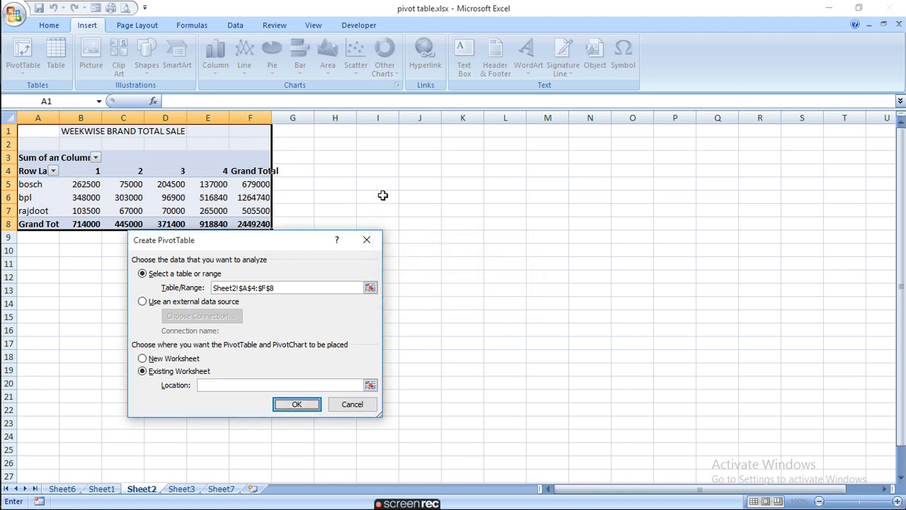
click(428, 159)
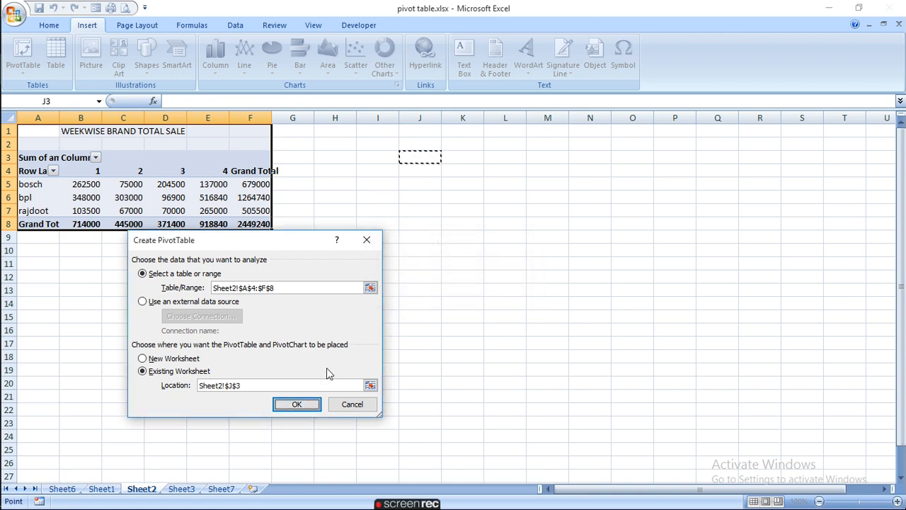
click(296, 408)
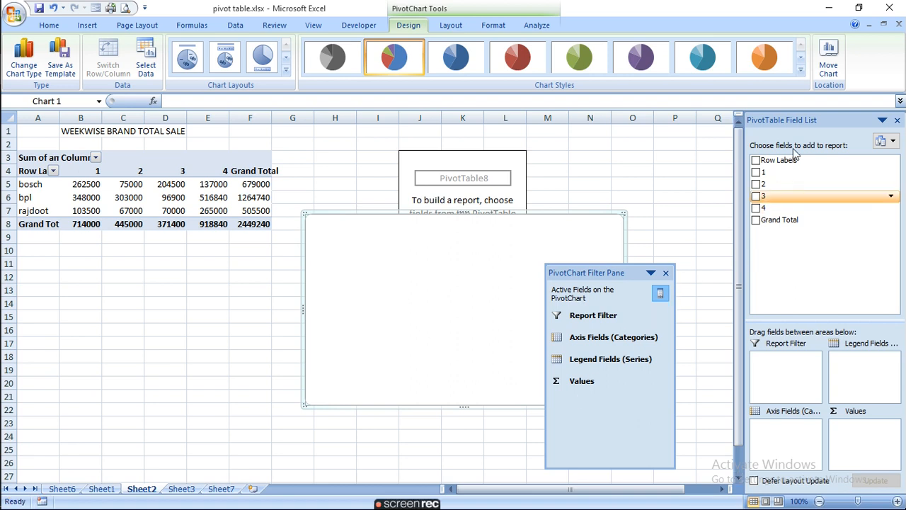
Step: Add Row Labels as the PivotChart's axis field and the fields 1, 2, 3 and 4 as its values
click(756, 162)
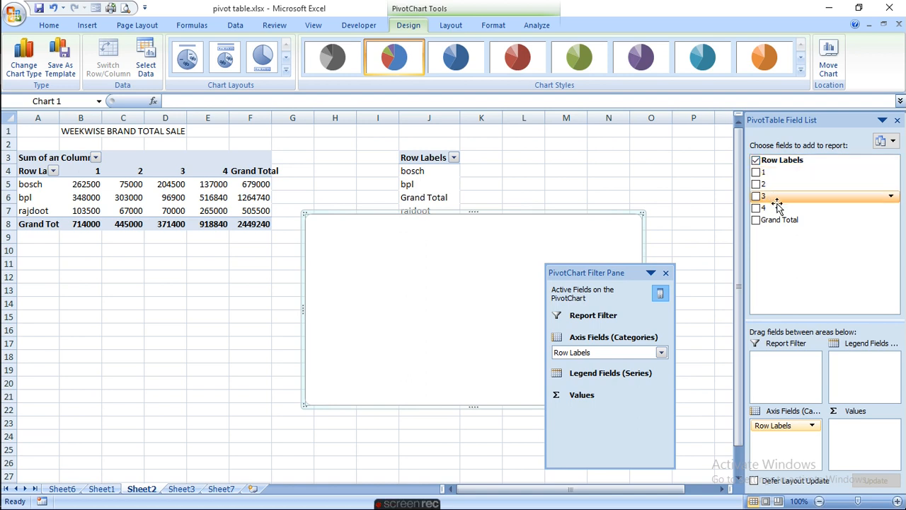
click(757, 173)
click(756, 184)
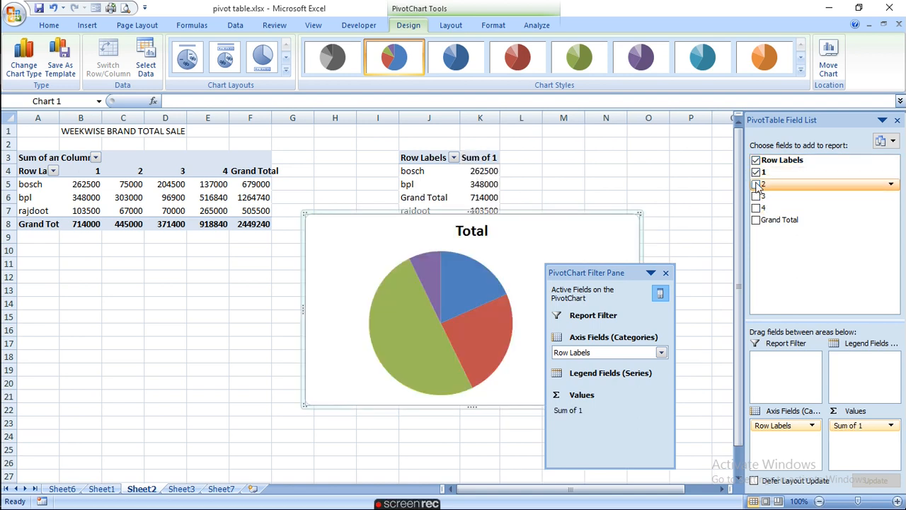
click(756, 196)
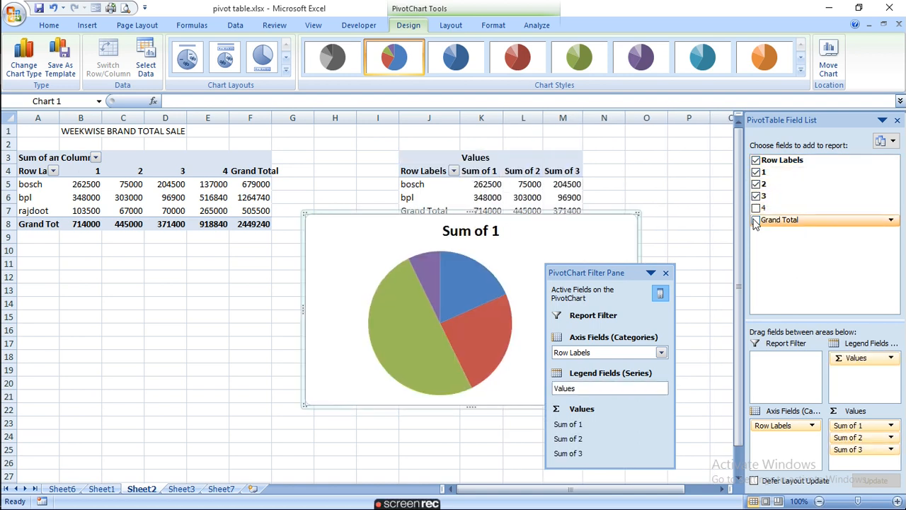
click(756, 207)
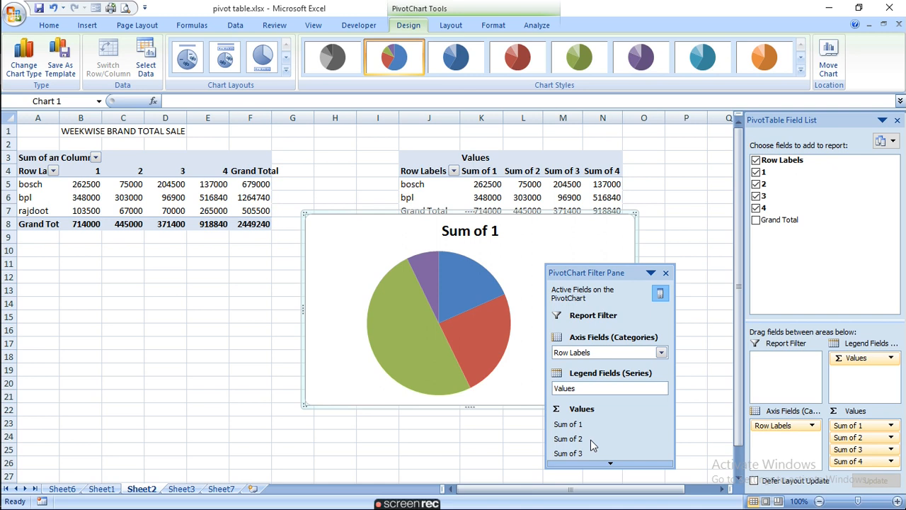
click(757, 160)
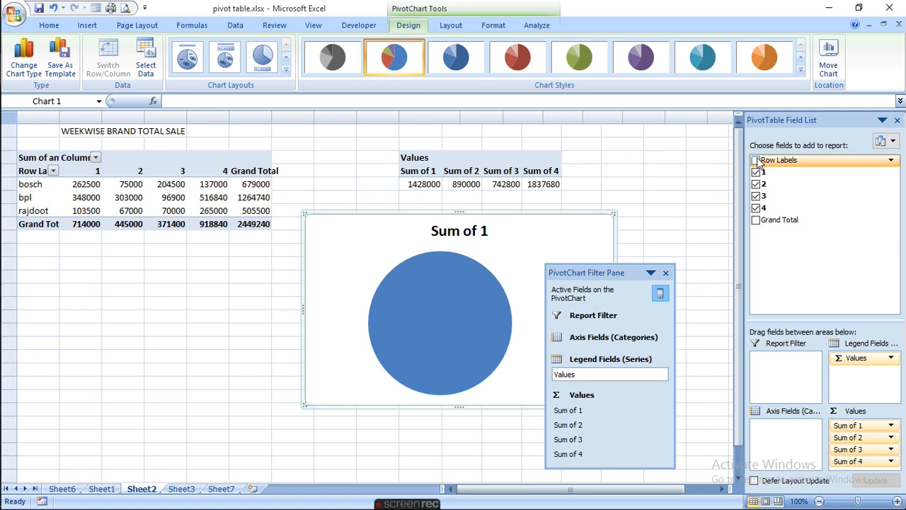
click(756, 160)
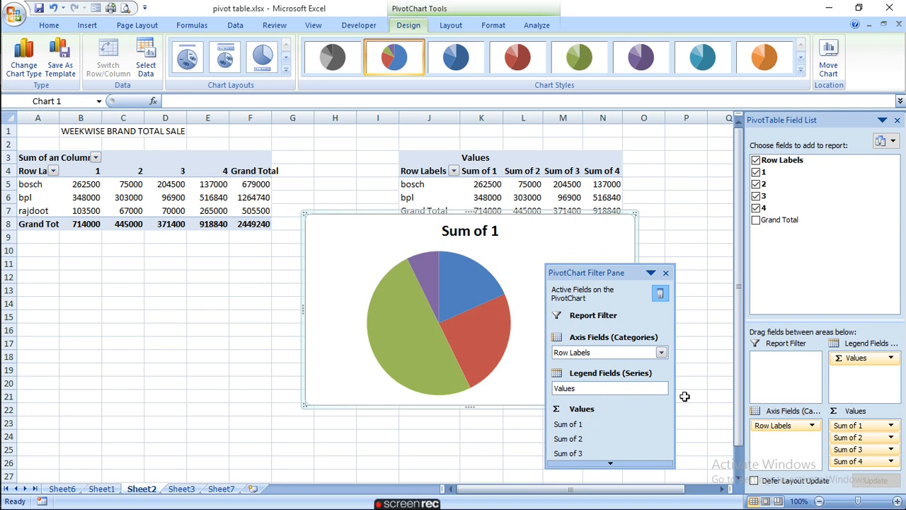
Step: Move the Values field from the legend to the axis categories and close the PivotChart Filter Pane
click(891, 357)
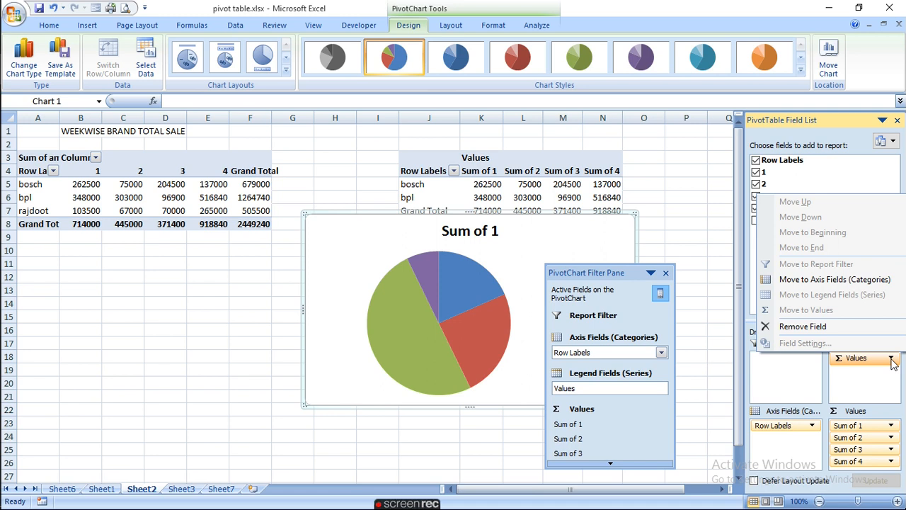
click(822, 279)
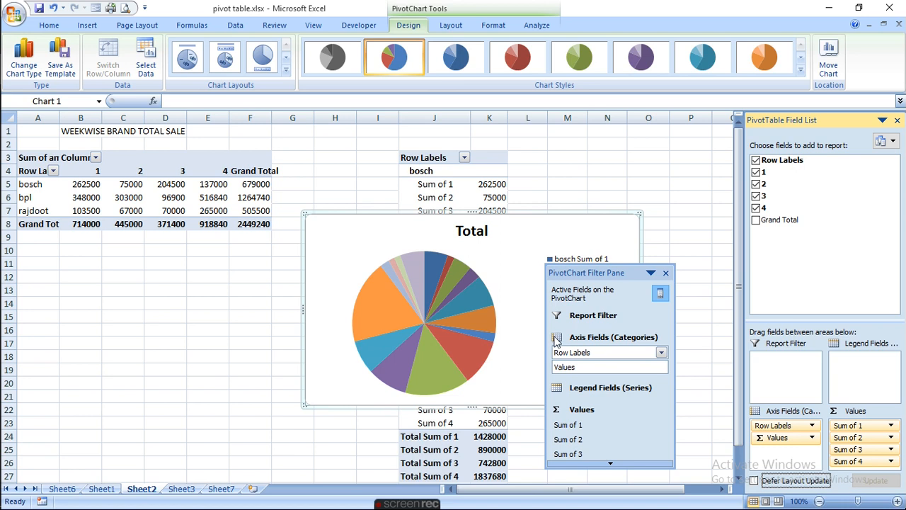
click(666, 274)
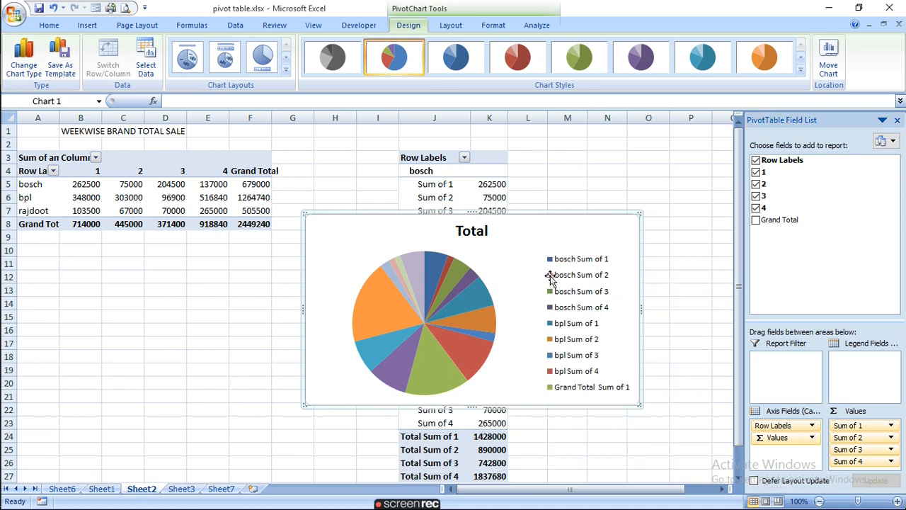
click(147, 333)
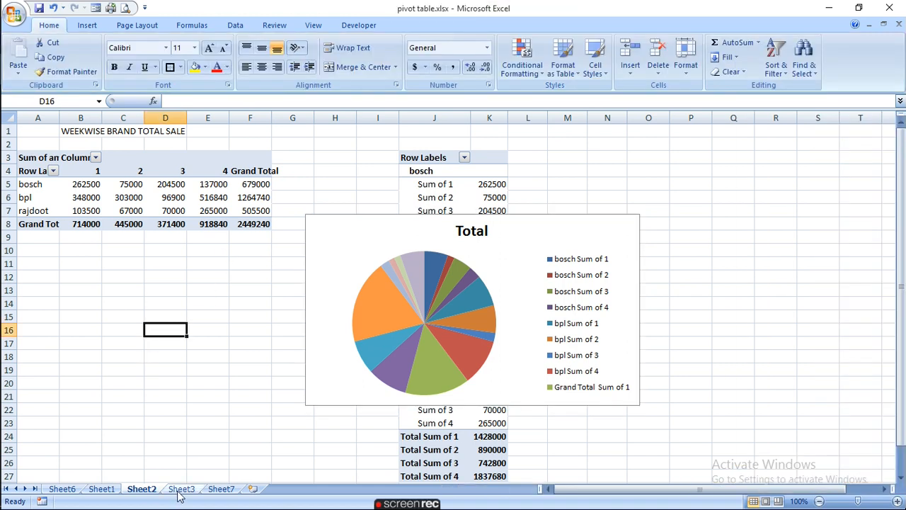
Step: Create a PivotChart from the monthly brand summary range A4:N8 on Sheet3, placed on the same sheet at cell F9
click(179, 490)
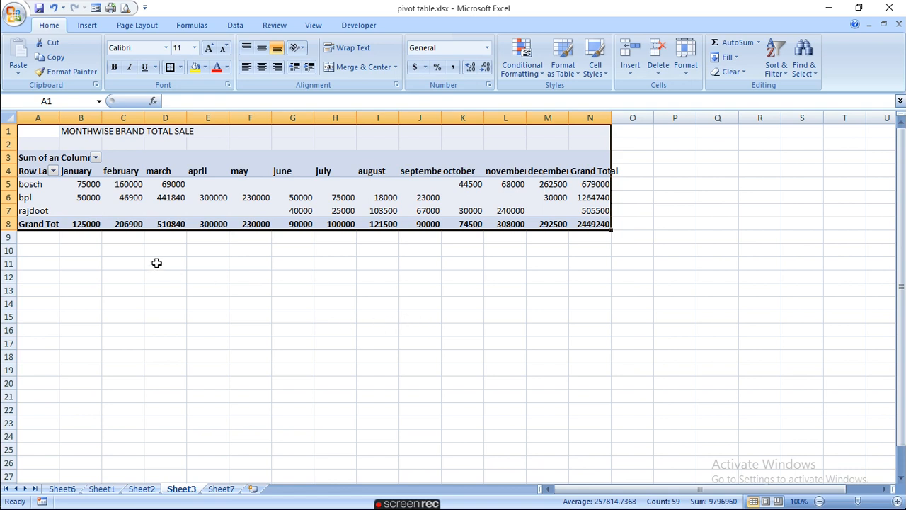
drag(23, 167, 500, 219)
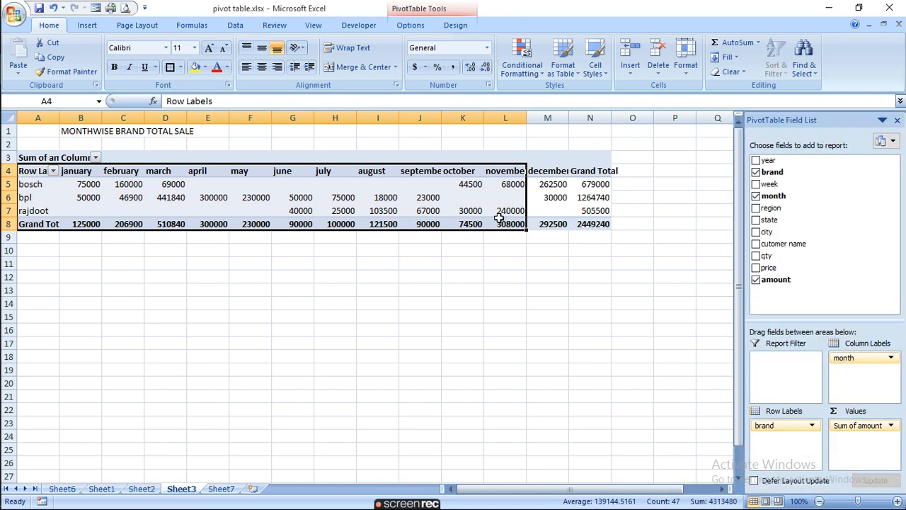
key(shift+Right)
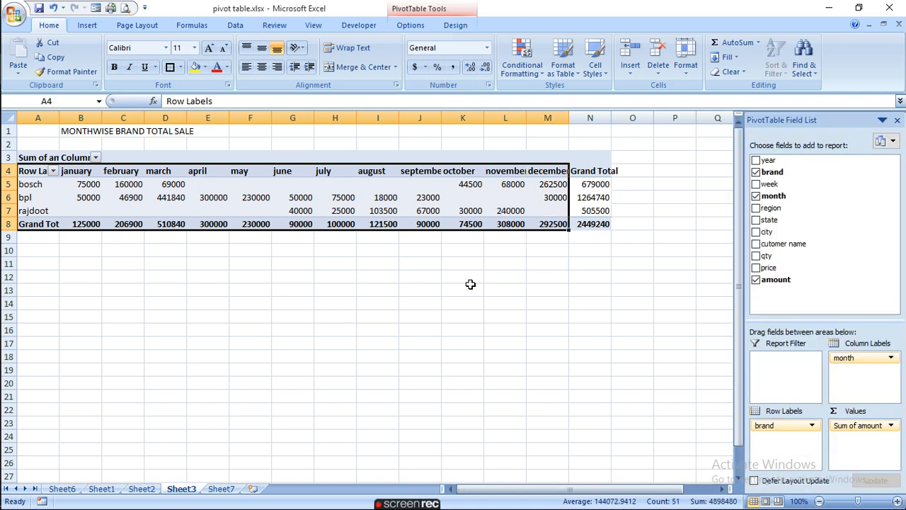
click(86, 26)
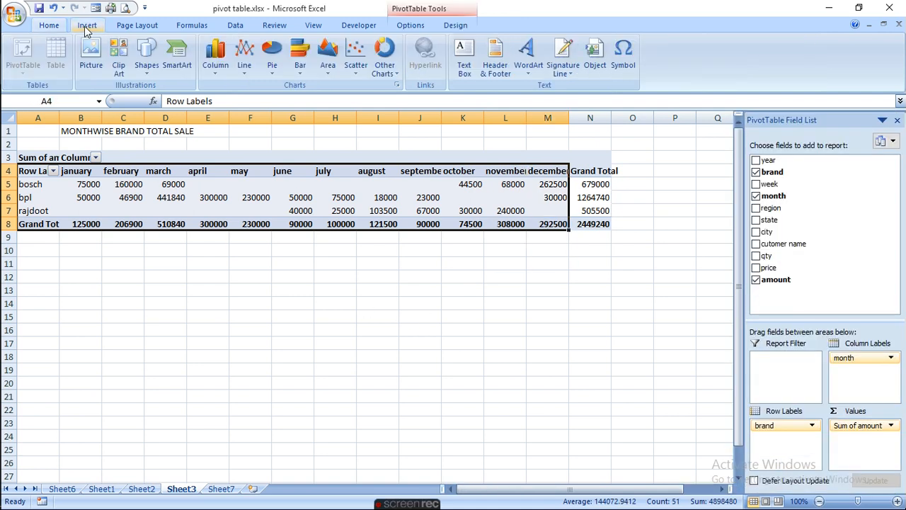
click(234, 239)
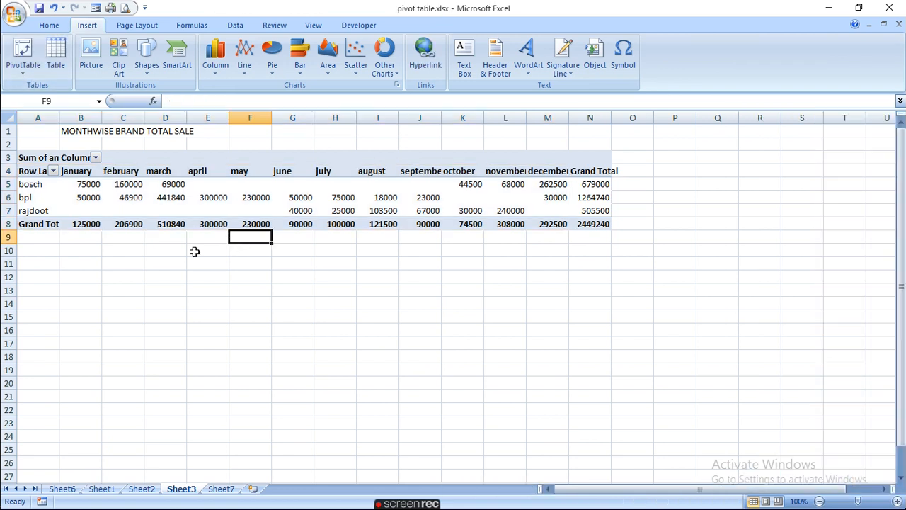
click(22, 71)
click(37, 102)
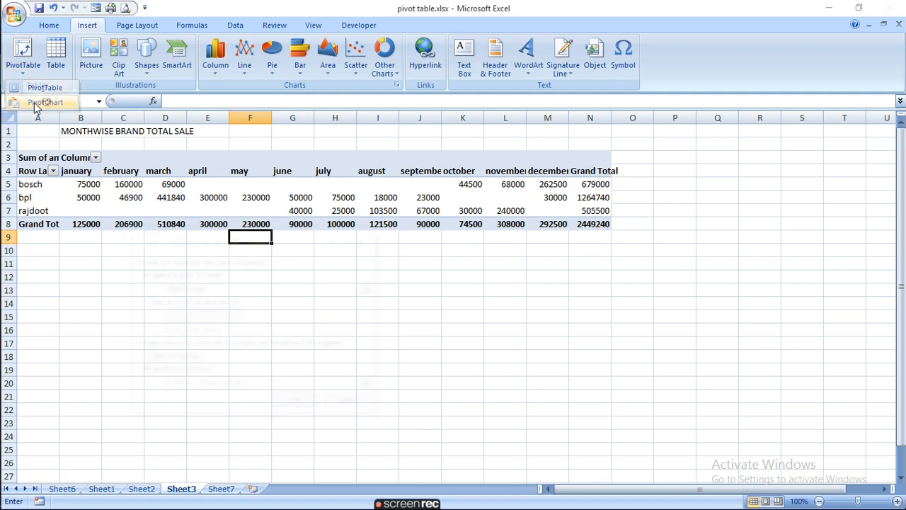
drag(26, 172, 592, 225)
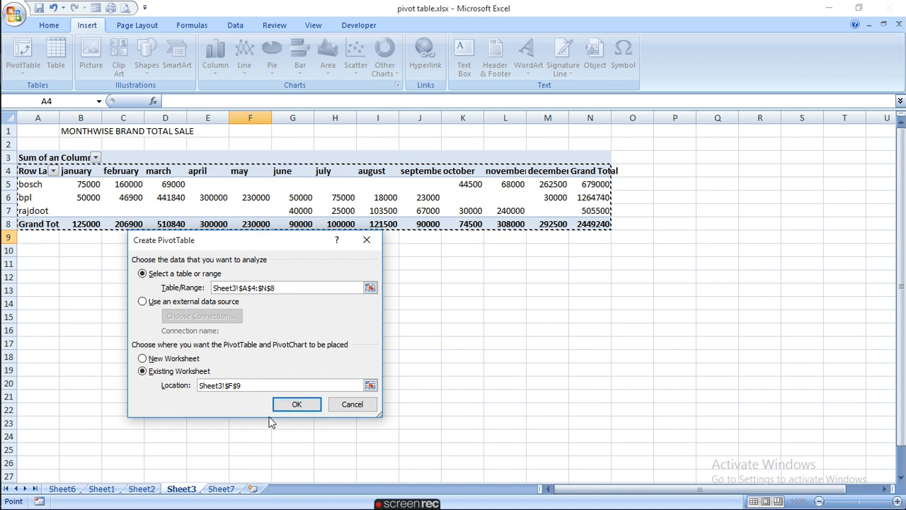
click(290, 404)
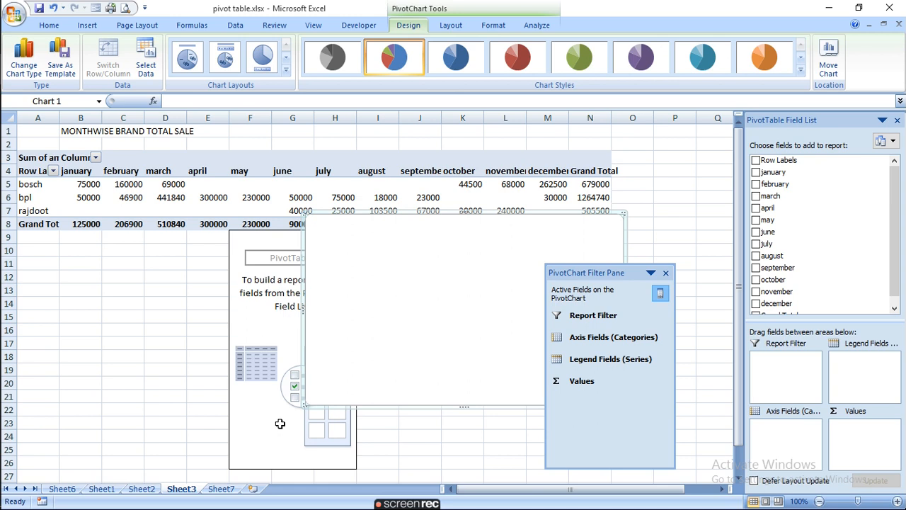
click(280, 424)
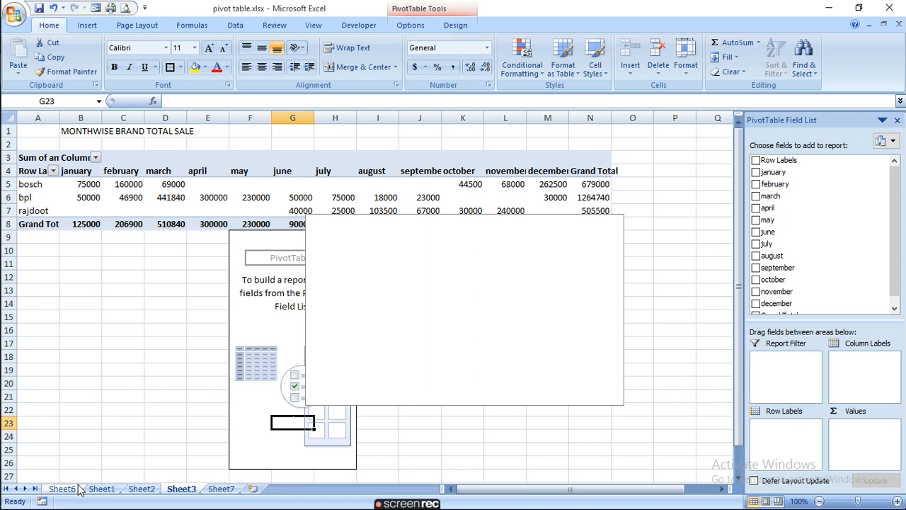
Step: Review the source sales records on Sheet1 and the weekly PivotChart on Sheet2
click(99, 489)
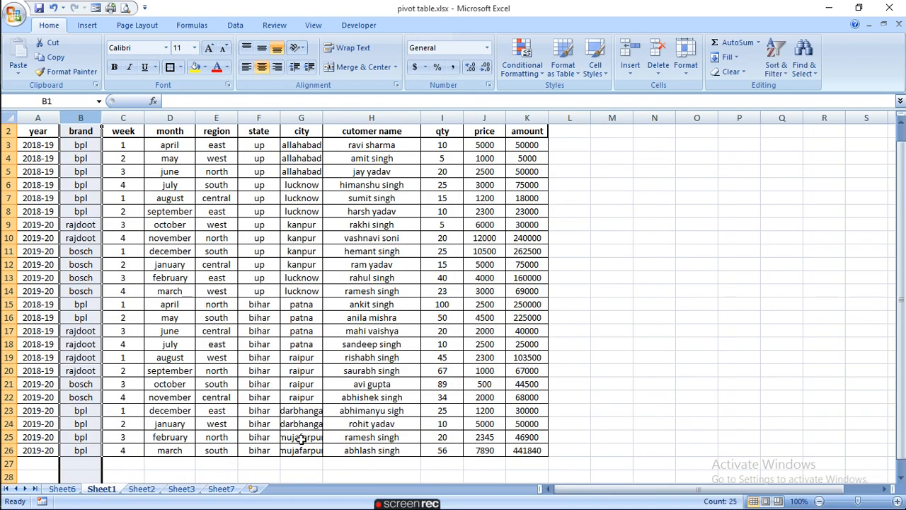
drag(38, 131, 532, 398)
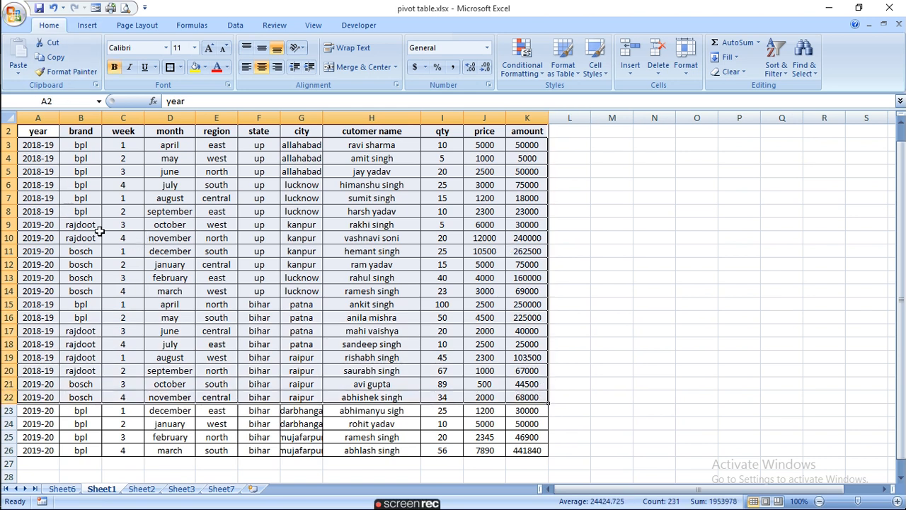
click(147, 490)
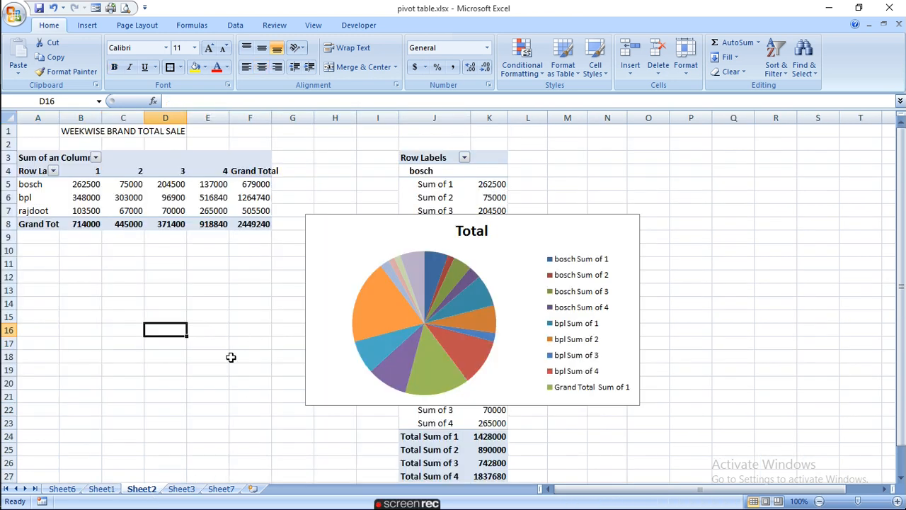
Step: Add the Row Labels field to the new PivotTable at cell F9 on Sheet3
click(180, 490)
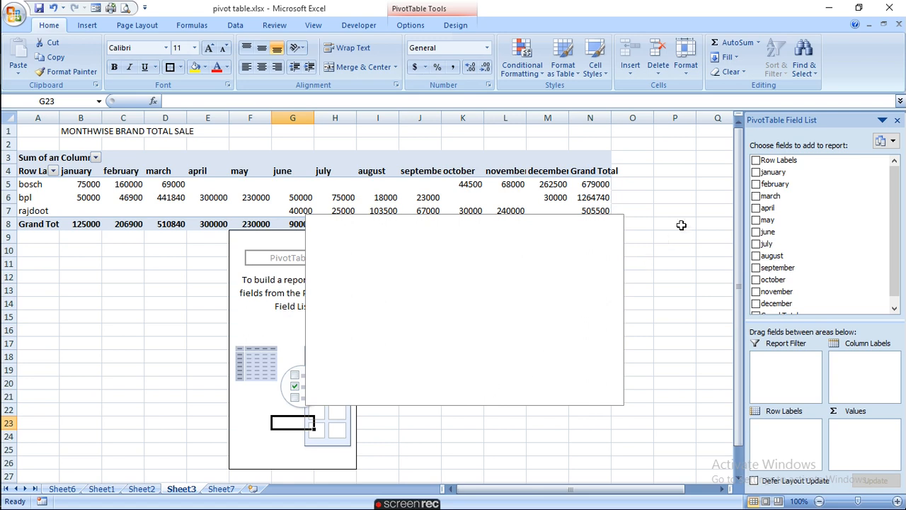
click(756, 161)
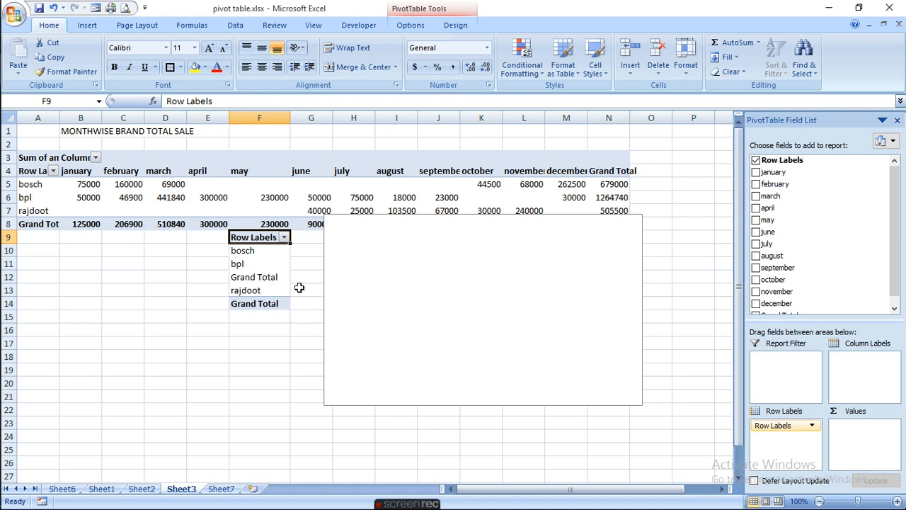
click(232, 401)
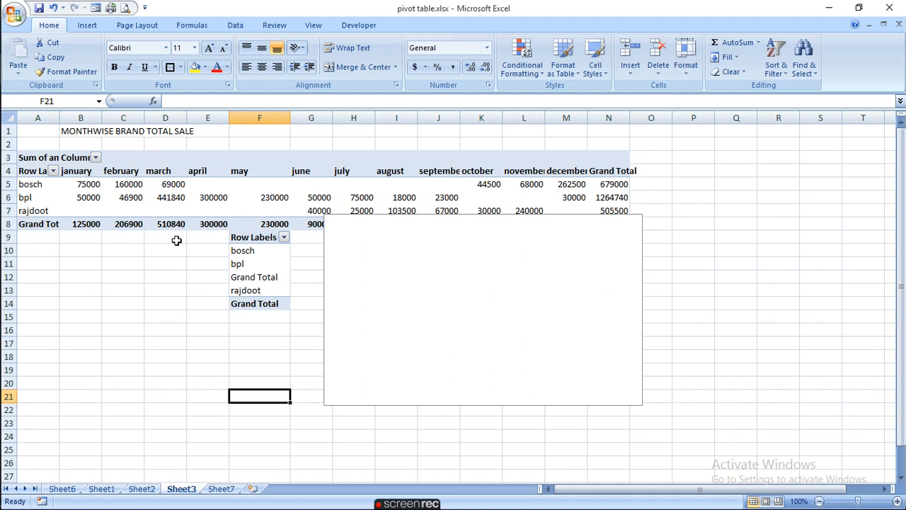
Step: Select the monthly summary range A4:M8 on Sheet3 and close the empty chart's PivotChart Filter Pane
drag(28, 170, 528, 184)
key(shift+Right)
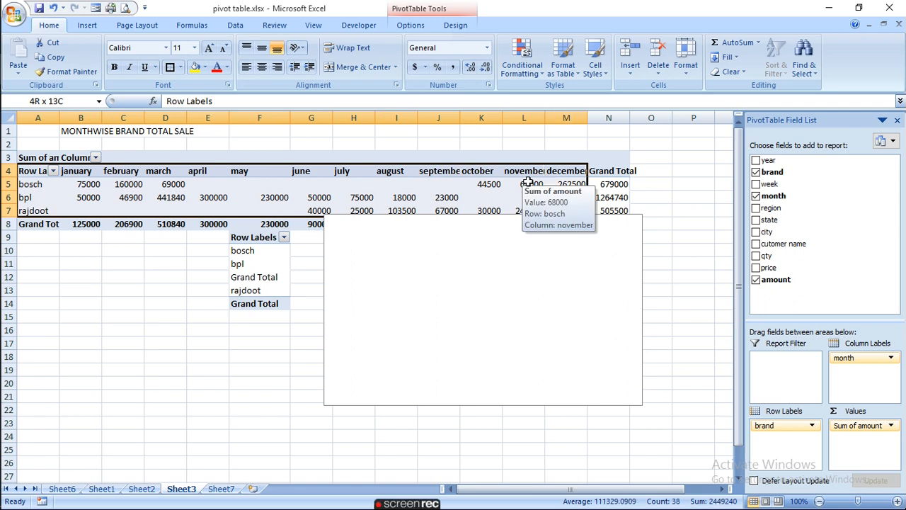
key(shift+Down)
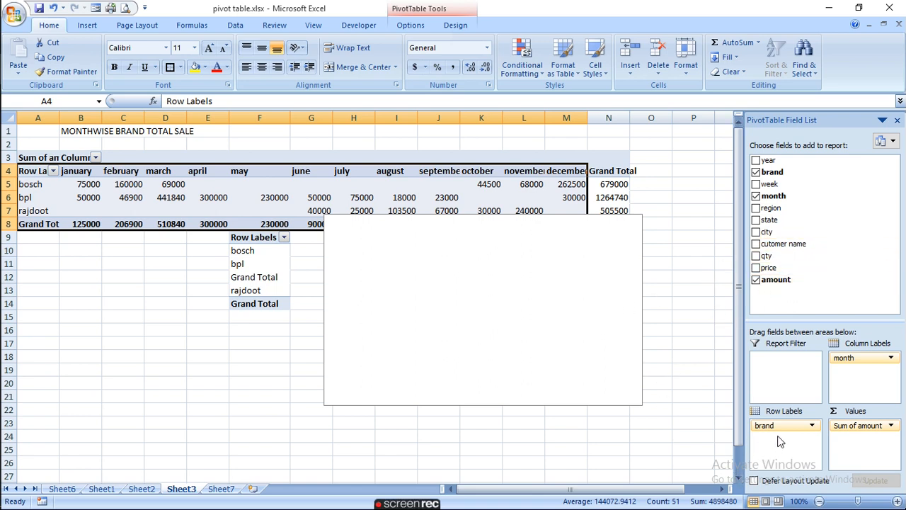
click(447, 346)
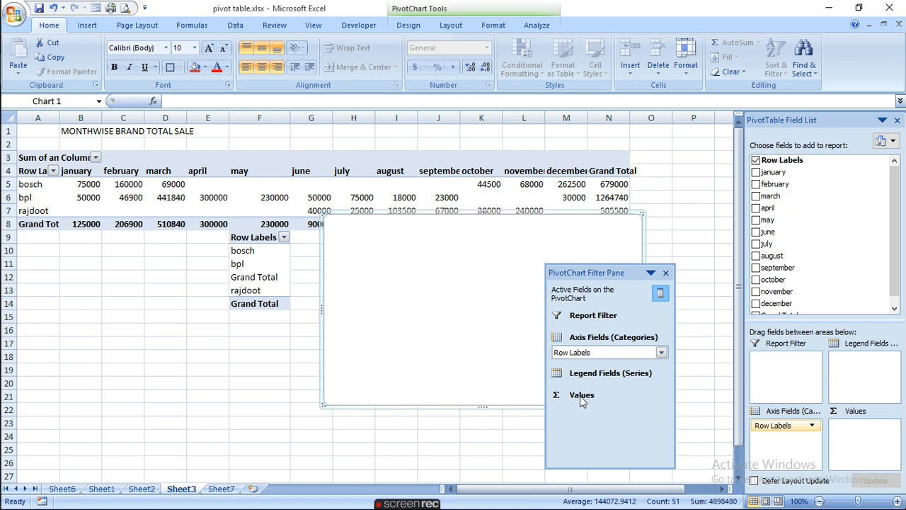
click(666, 272)
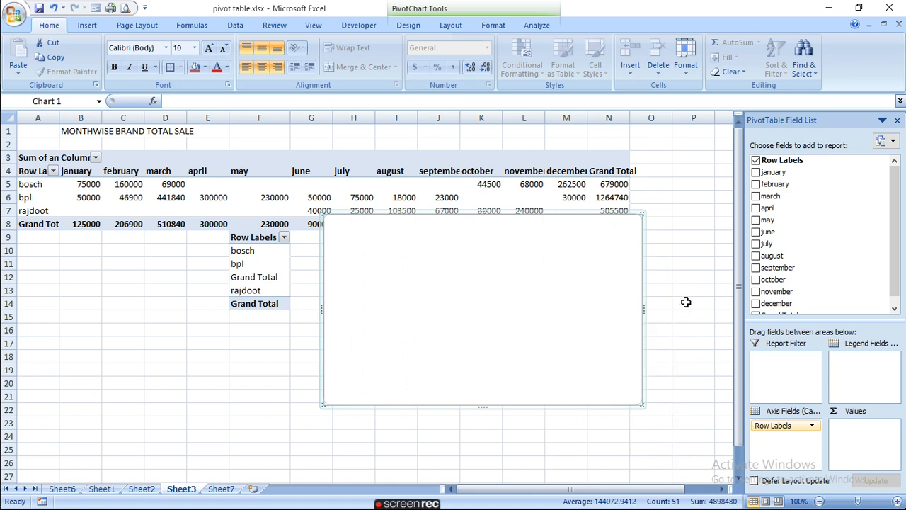
Step: Undo the creation of the empty PivotChart and its PivotTable at cell F9, and return to Sheet3
key(ctrl+z)
key(ctrl+z)
key(ctrl+z)
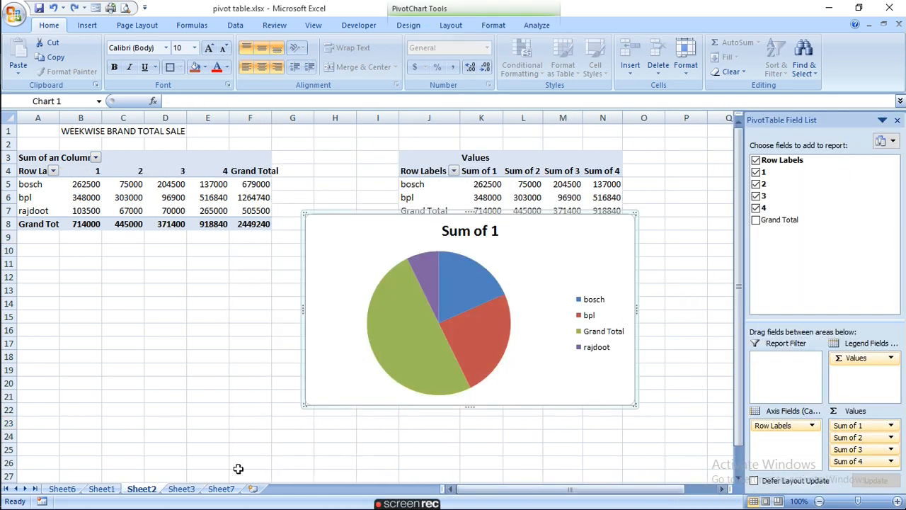
click(182, 489)
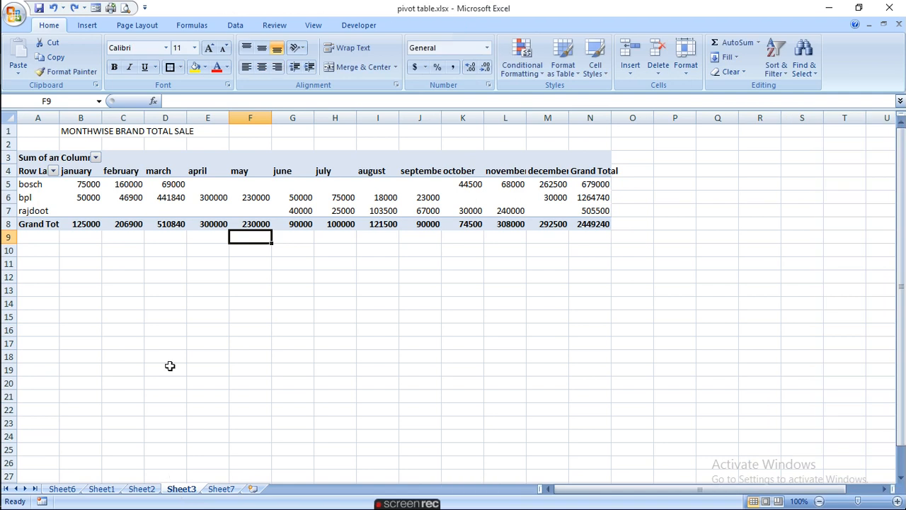
drag(25, 171, 595, 216)
mouse_move(498, 214)
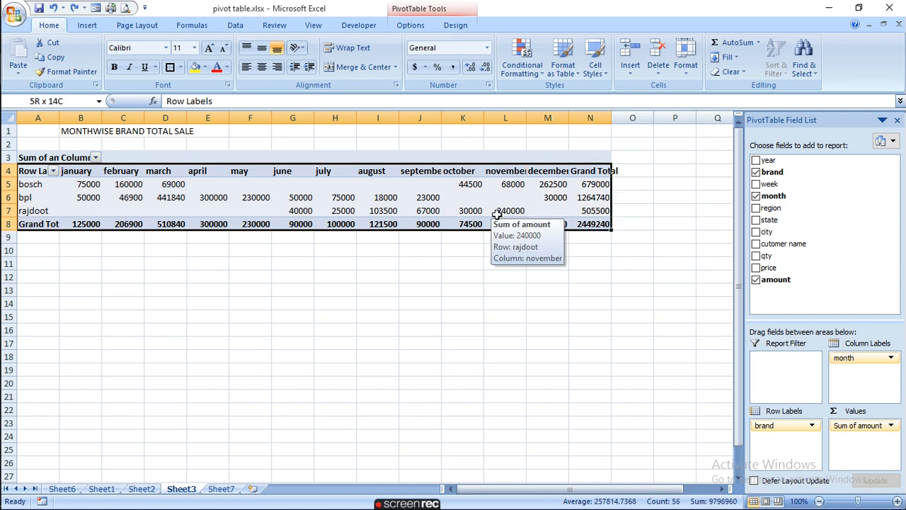
click(89, 25)
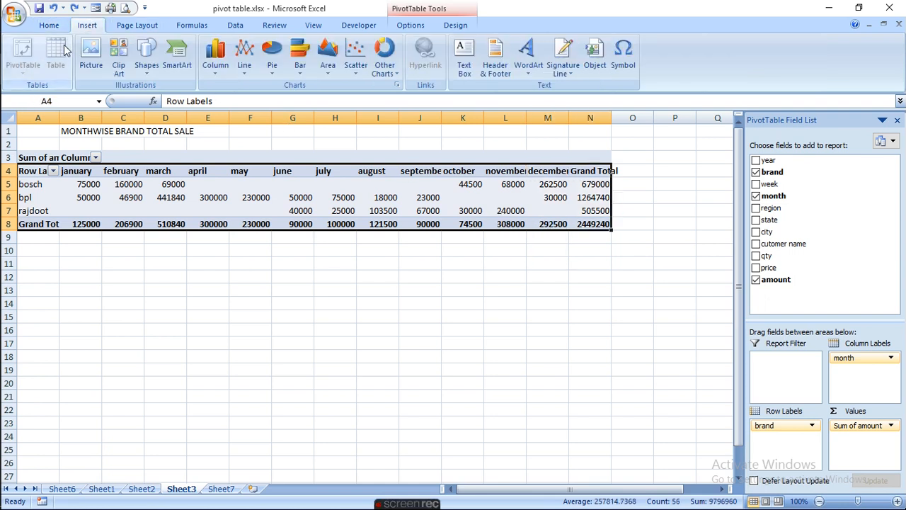
click(131, 213)
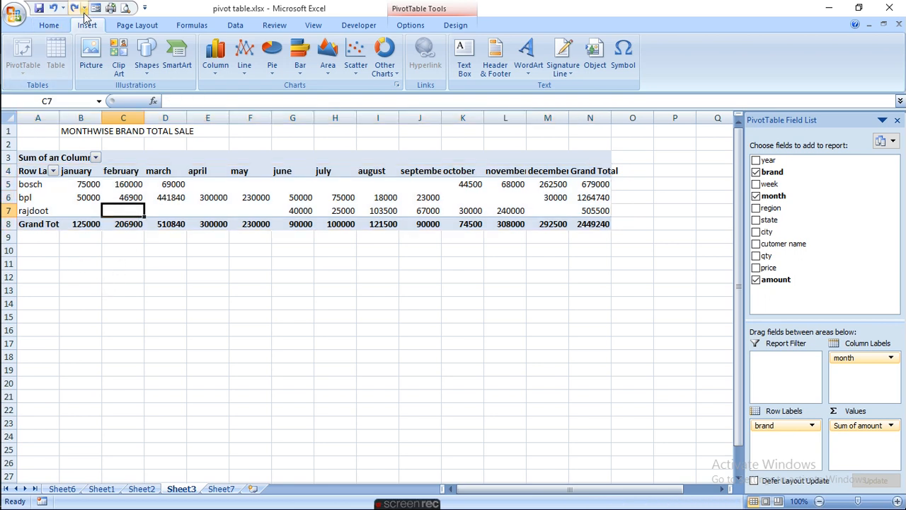
click(50, 210)
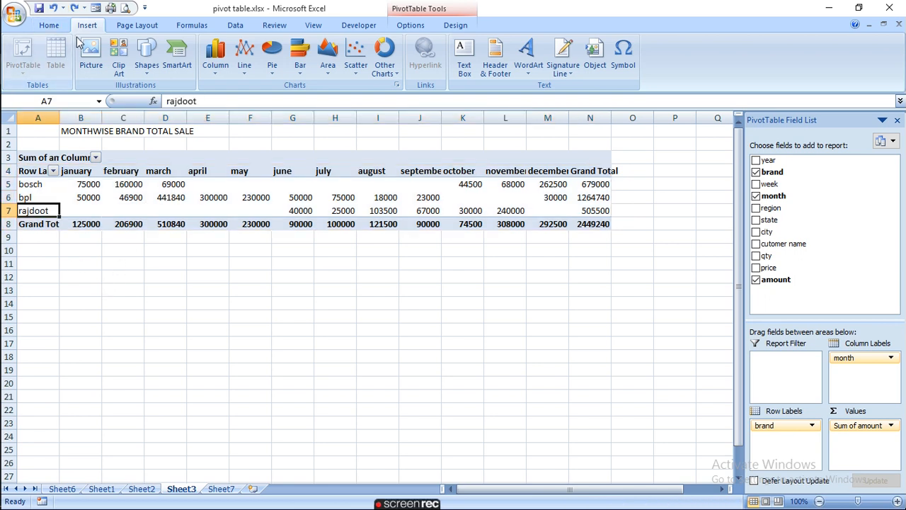
click(124, 369)
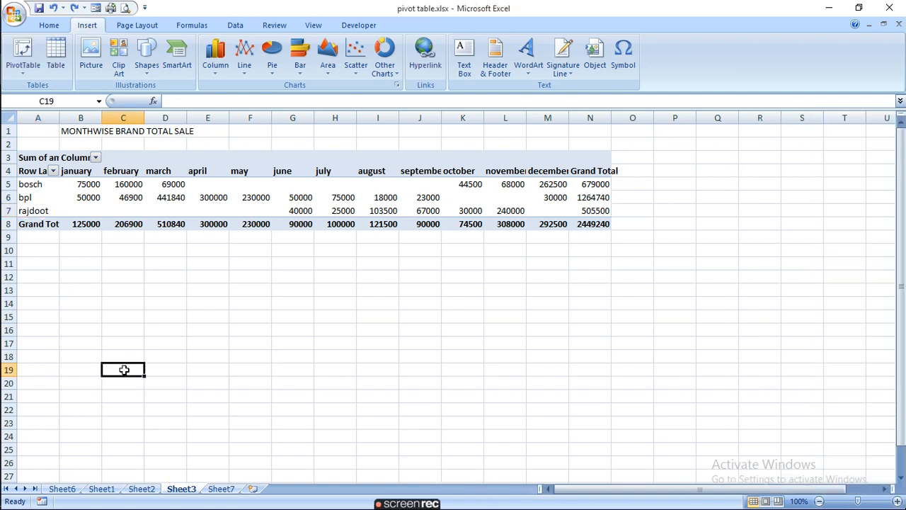
click(122, 157)
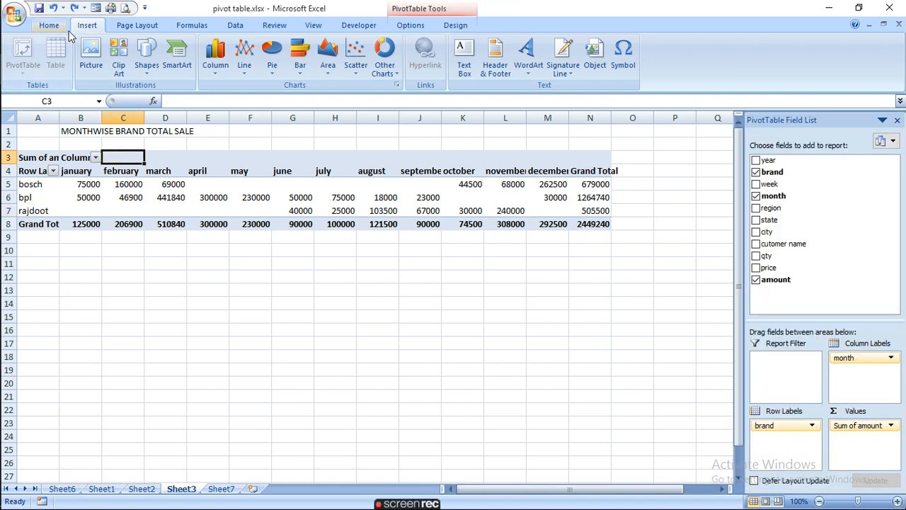
Step: Create a PivotChart from the monthly brand summary range A4:N8, placed on Sheet3 at cell C13
click(116, 292)
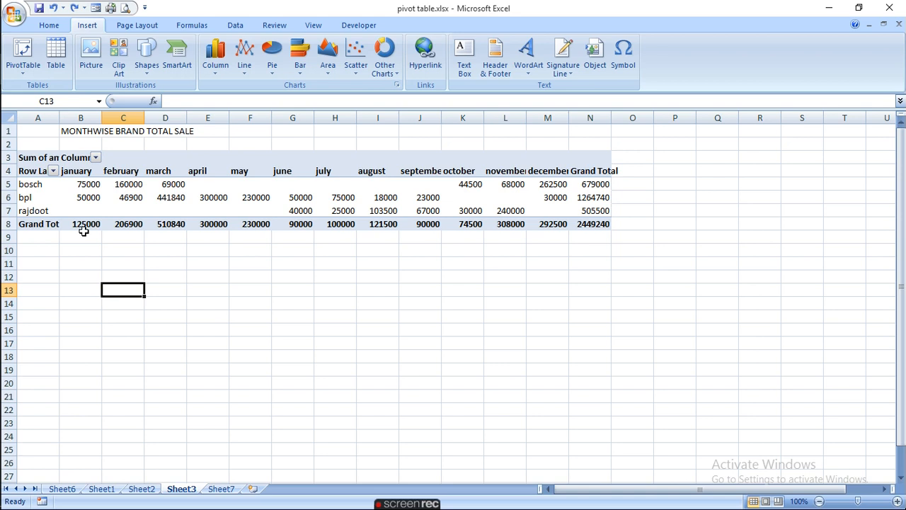
click(25, 71)
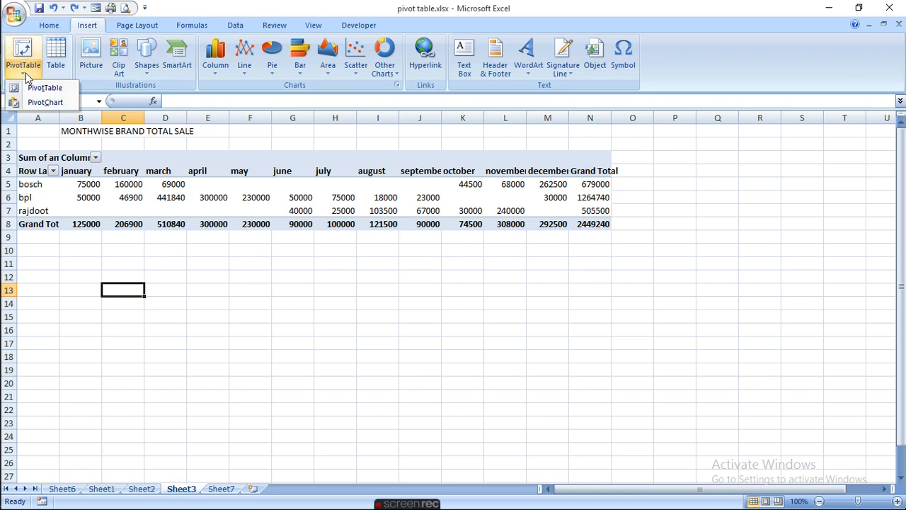
click(32, 102)
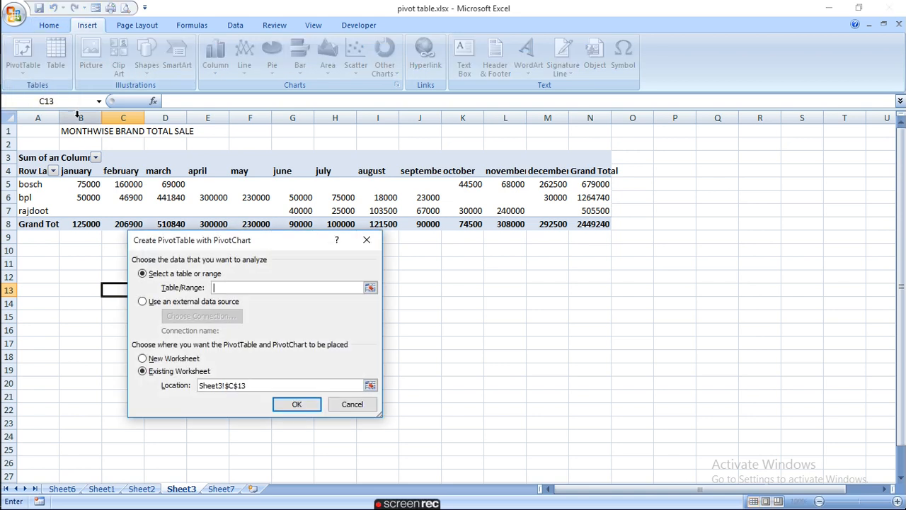
drag(25, 171, 431, 207)
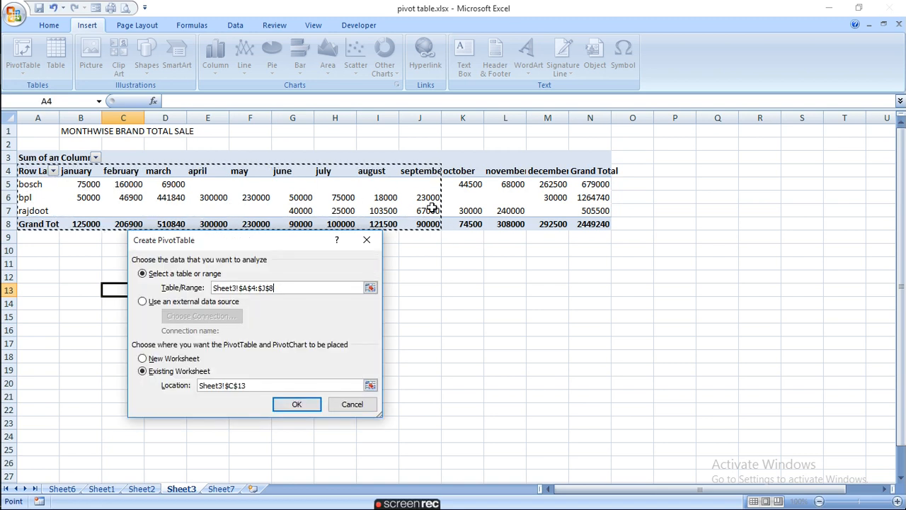
key(shift+Right)
key(shift+Right)
key(shift+Right)
key(shift+Right)
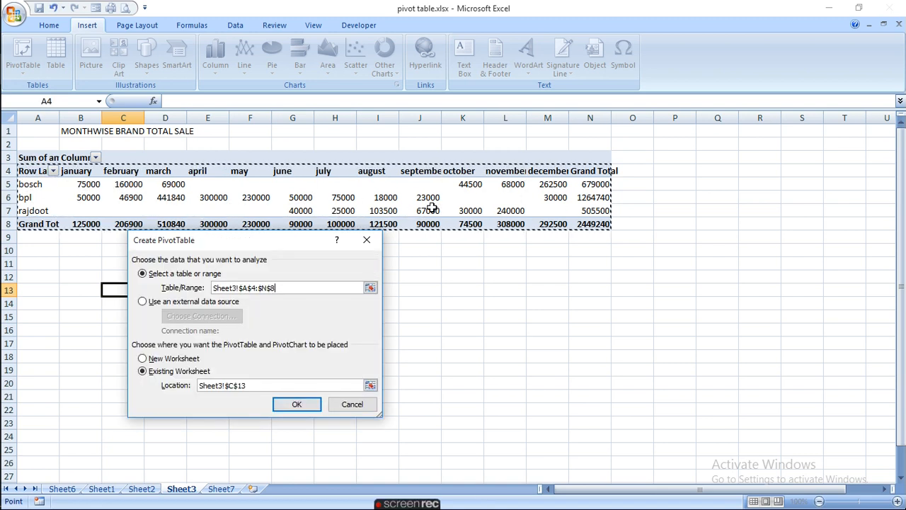
click(297, 404)
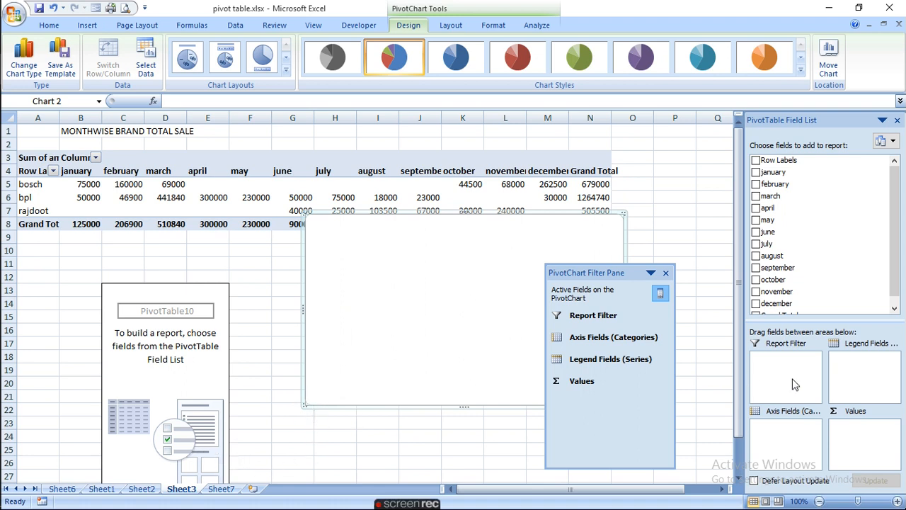
Step: Add all month fields from january through december to the new PivotChart's axis categories
click(756, 172)
click(756, 184)
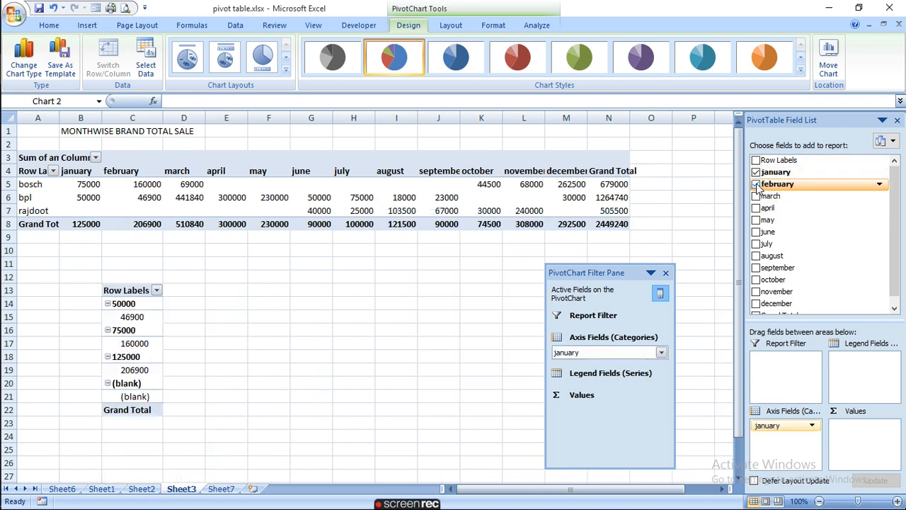
click(757, 208)
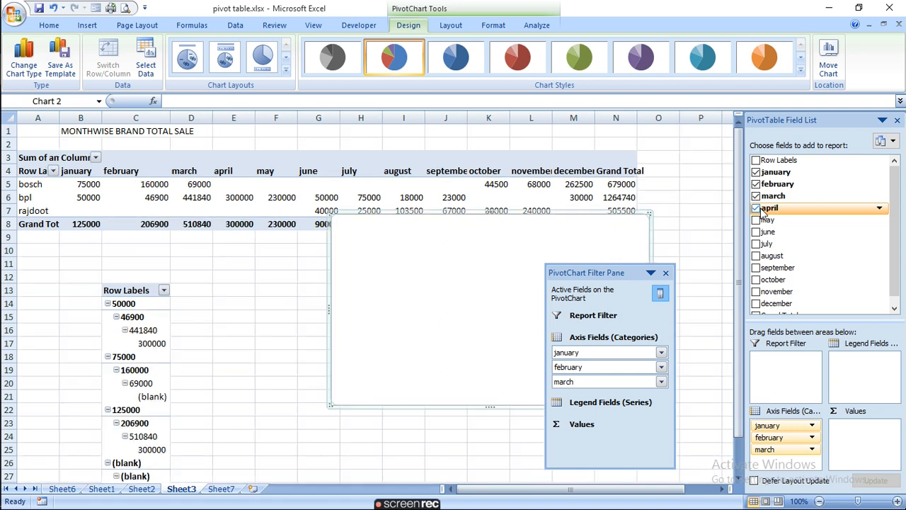
click(757, 220)
click(757, 233)
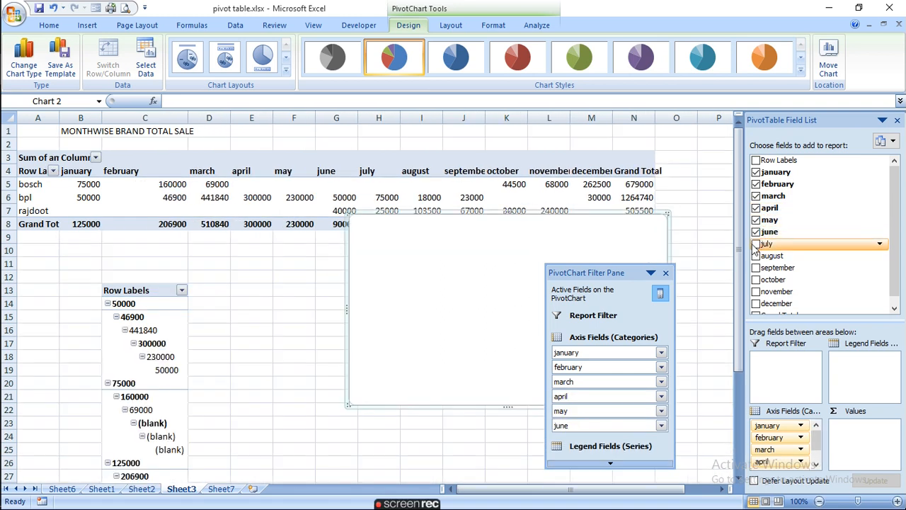
click(757, 243)
click(756, 256)
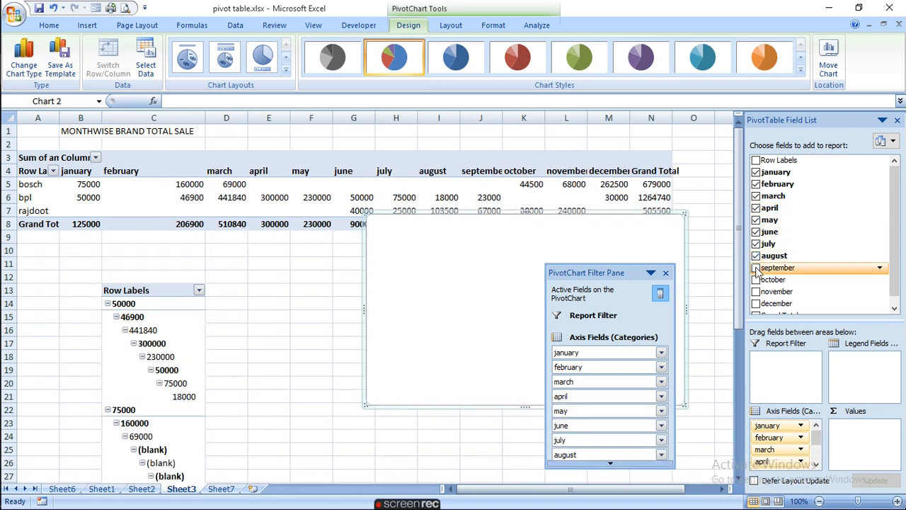
click(756, 267)
click(757, 280)
click(756, 292)
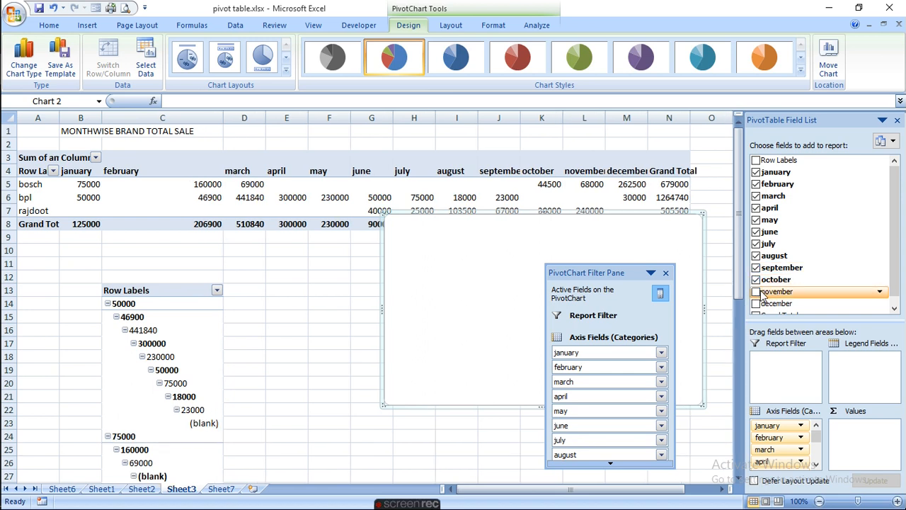
click(756, 304)
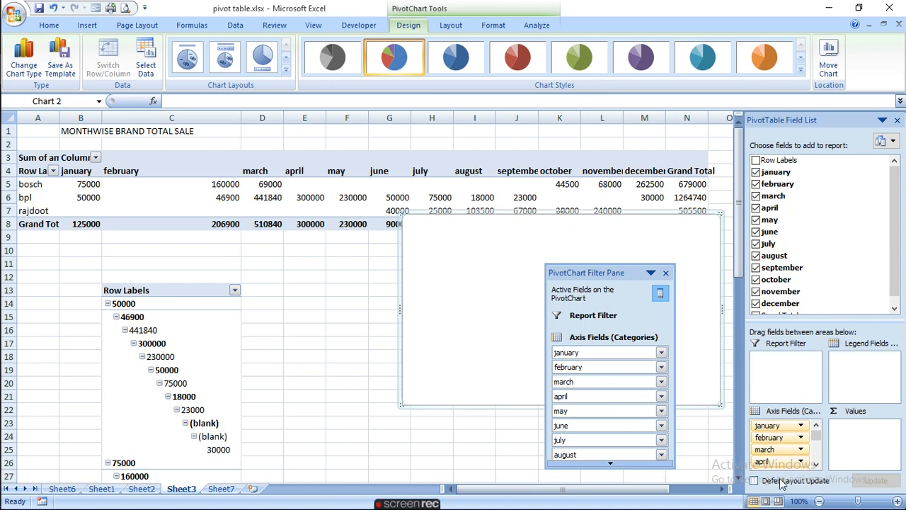
Step: Try moving the january field from the axis categories to the legend series, and undo the move
click(783, 426)
drag(851, 374, 850, 377)
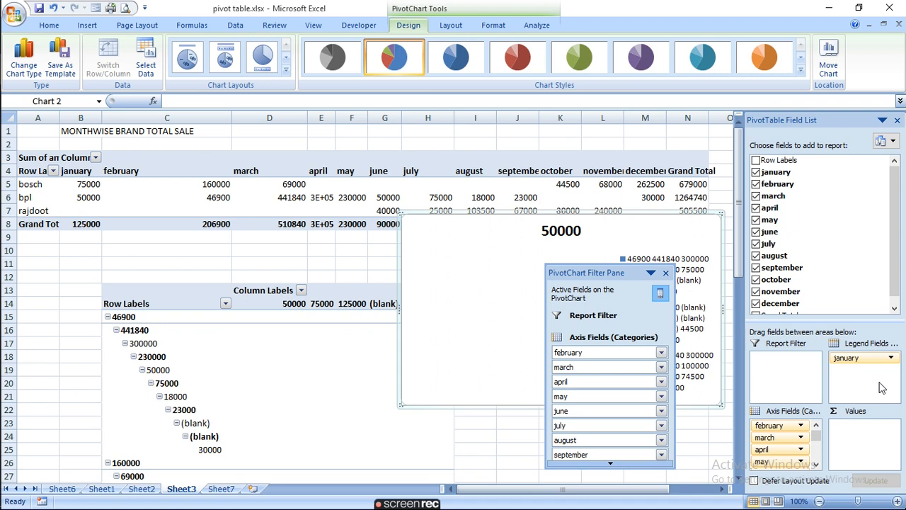
key(ctrl+z)
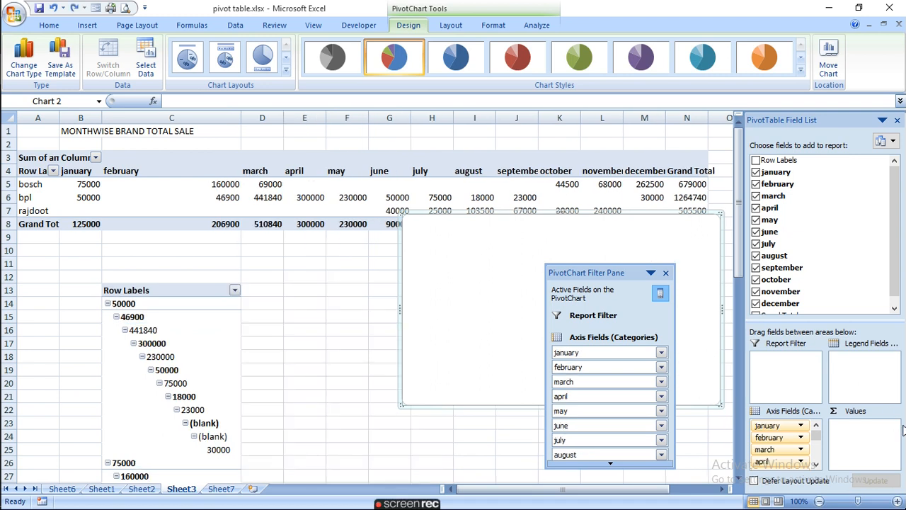
Step: Close the PivotChart Filter Pane and move the january, february and march fields to the legend series
click(667, 274)
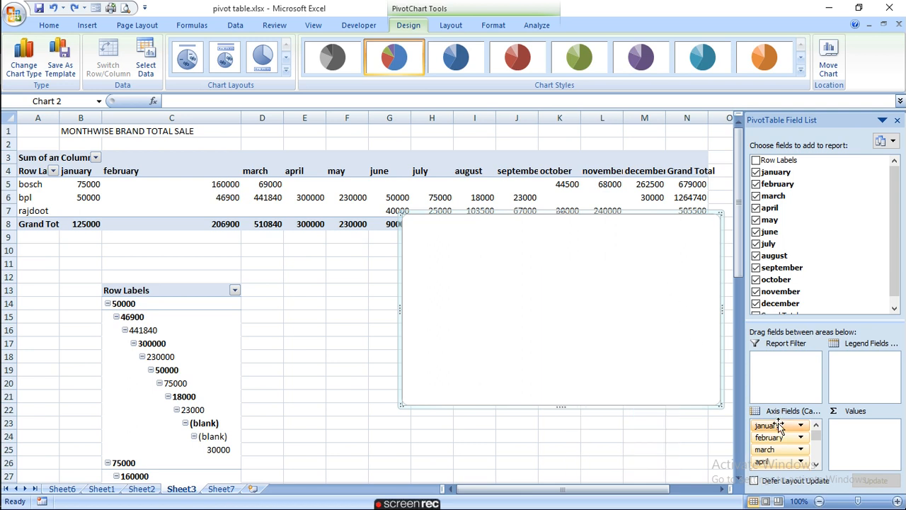
drag(779, 427, 875, 359)
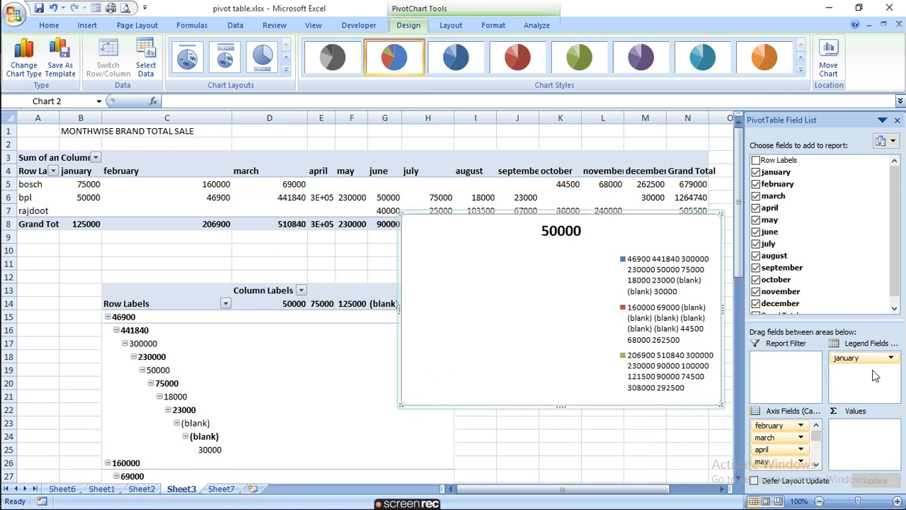
drag(778, 425, 849, 407)
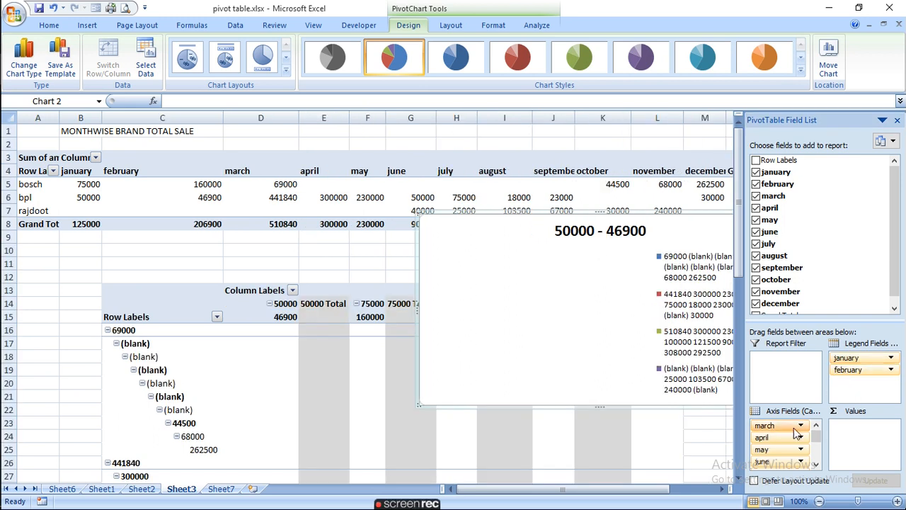
drag(799, 431, 861, 386)
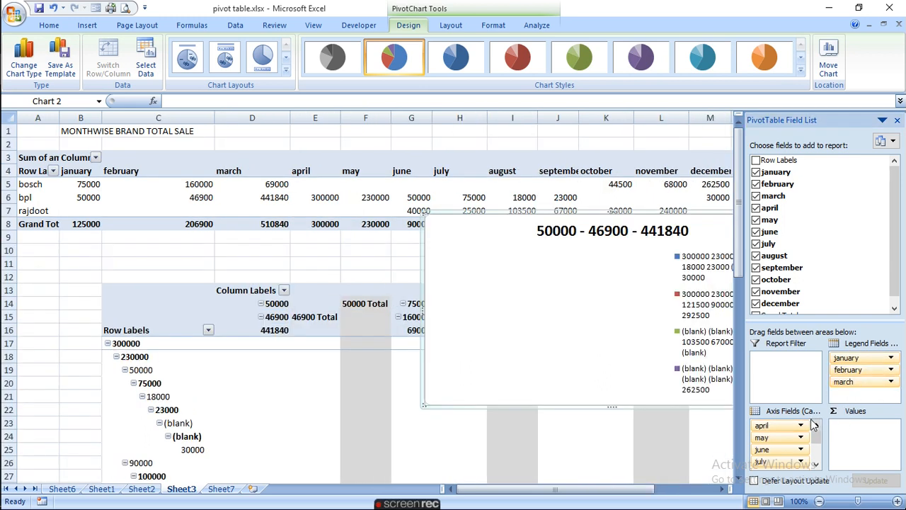
Step: Return the january, march and february fields to the PivotChart's axis categories
drag(869, 359, 787, 435)
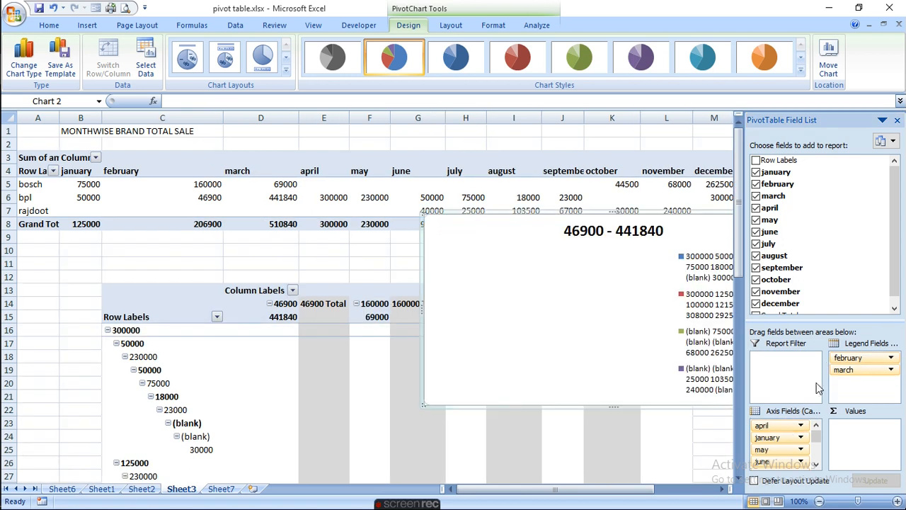
drag(848, 359, 794, 388)
drag(846, 359, 761, 425)
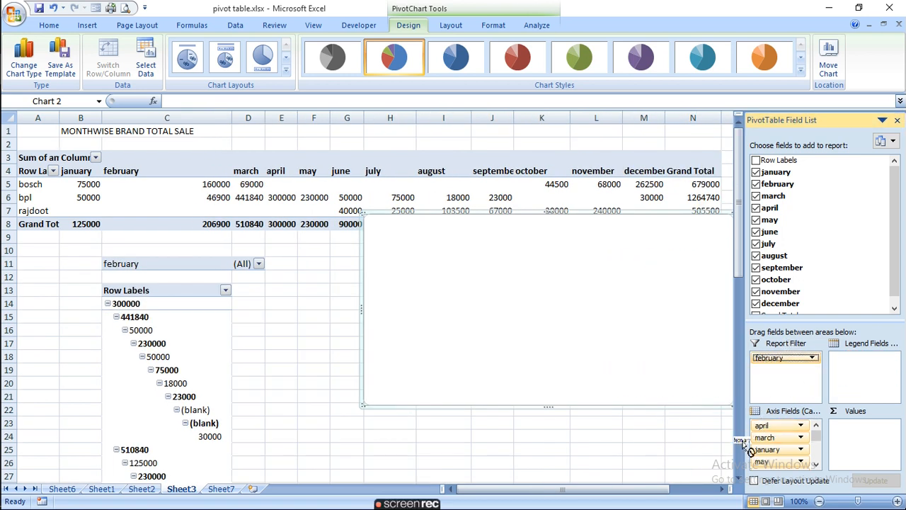
drag(761, 359, 772, 462)
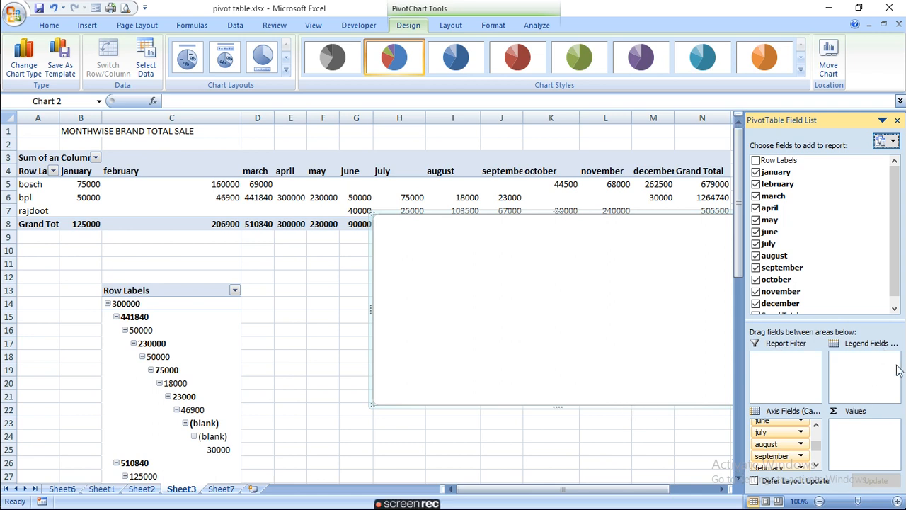
Step: Add the Grand Total field to the monthly PivotChart's values
click(895, 309)
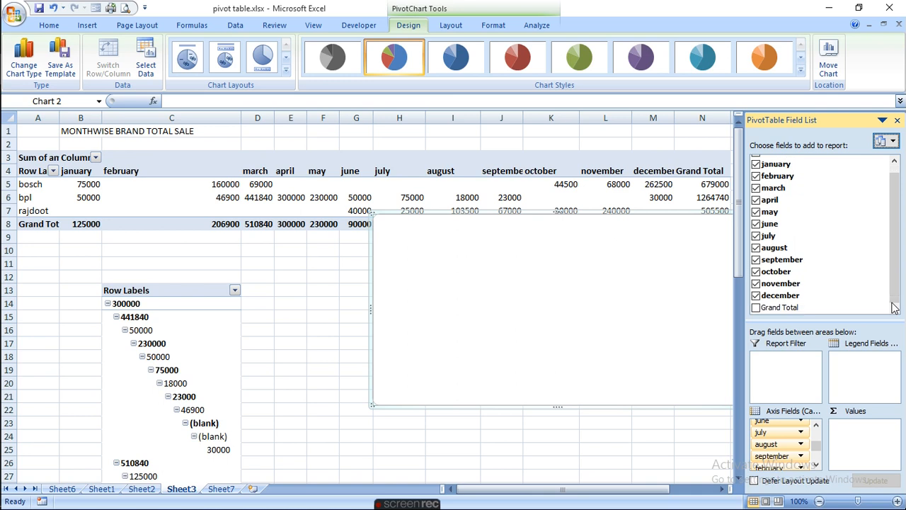
click(755, 308)
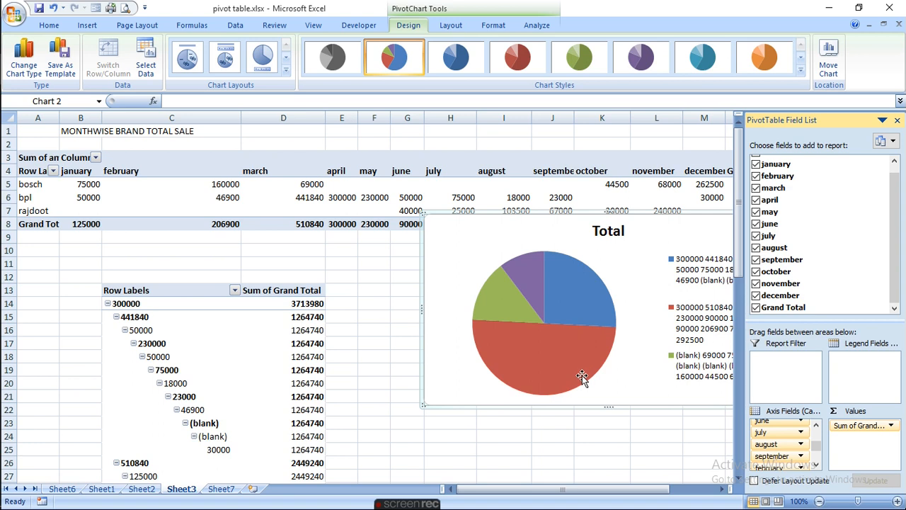
Step: View the options for the Sum of Grand Total value field and the weekly PivotChart on Sheet2
mouse_move(582, 375)
click(892, 426)
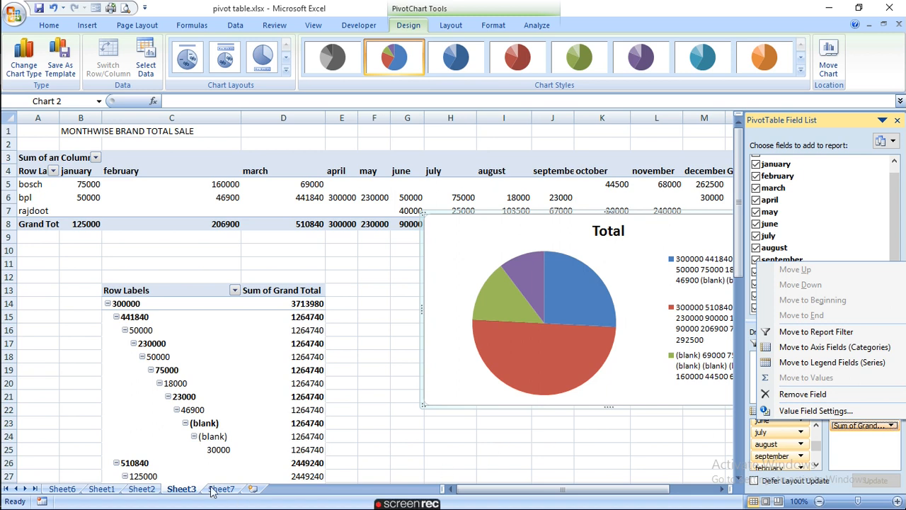
click(140, 489)
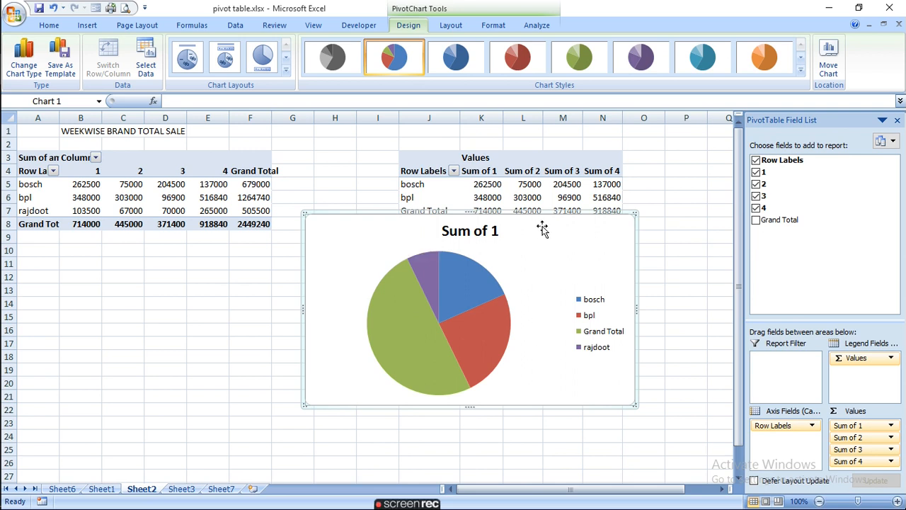
Step: Examine the bosch, bpl, Grand Total and rajdoot slices of the Sum of 1 pie chart one by one
click(473, 290)
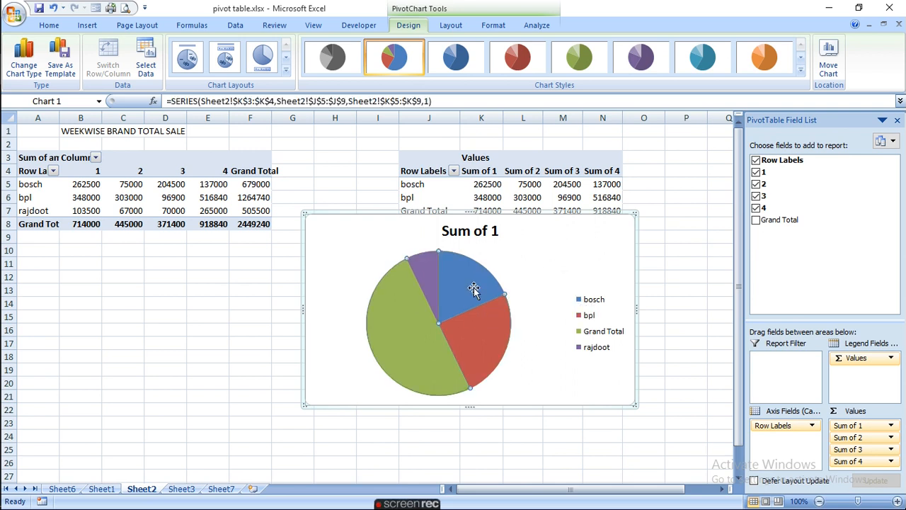
click(484, 320)
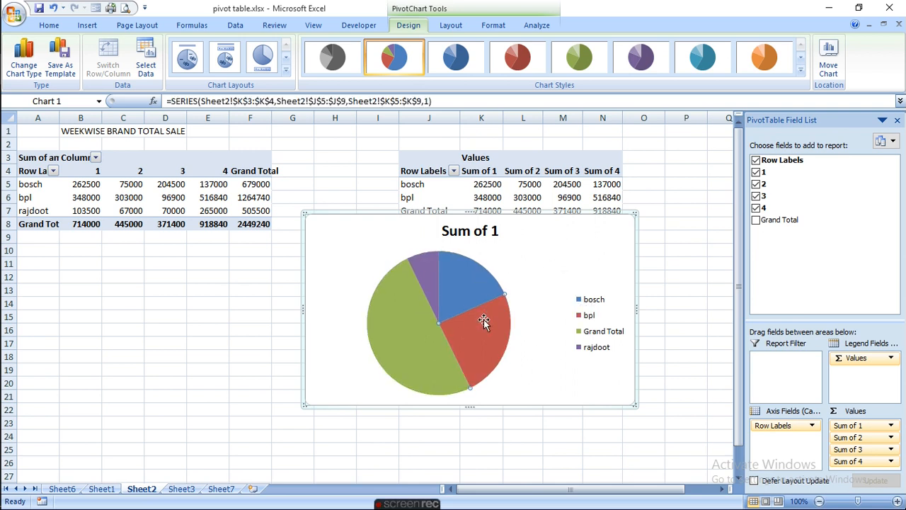
mouse_move(421, 364)
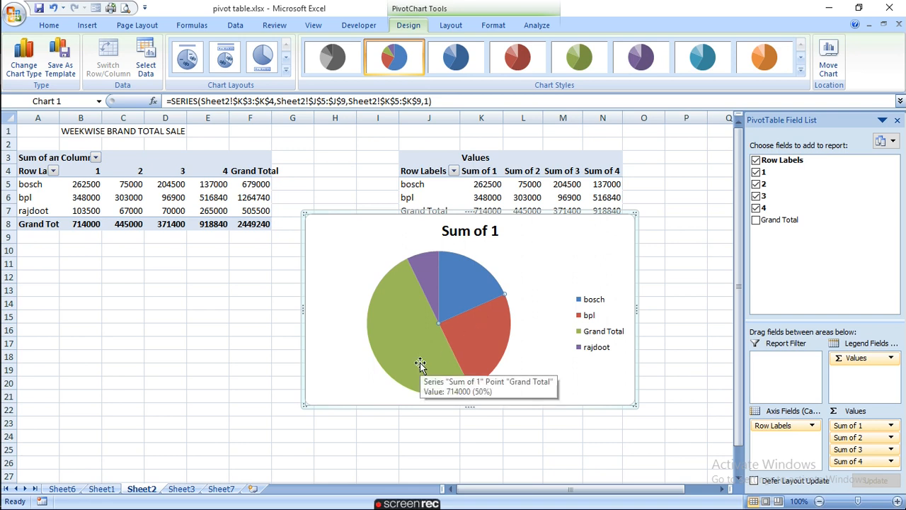
click(420, 363)
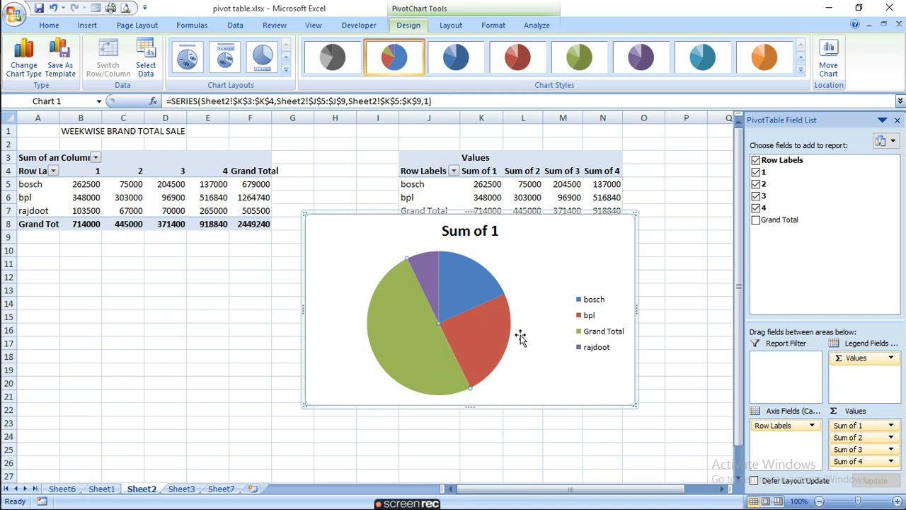
click(424, 271)
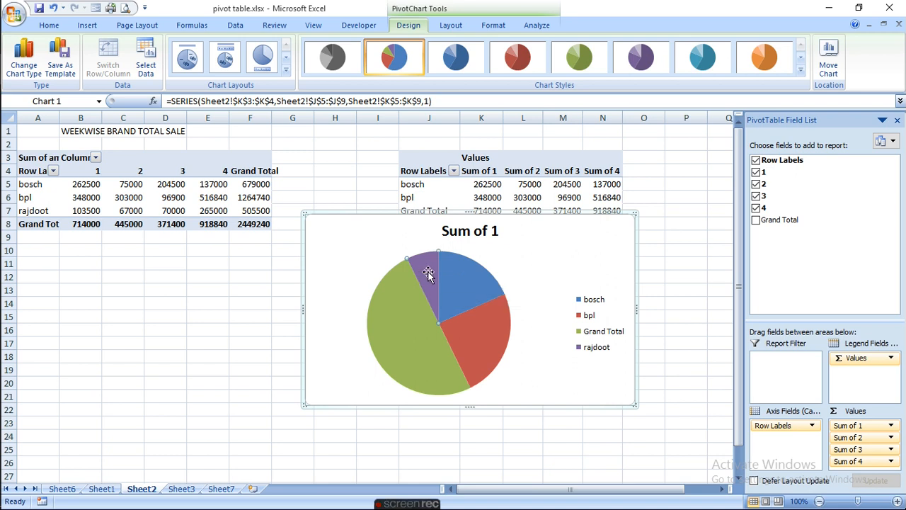
Step: Review the subtotal and manual filter options in the field settings of the Row Labels axis field
click(812, 426)
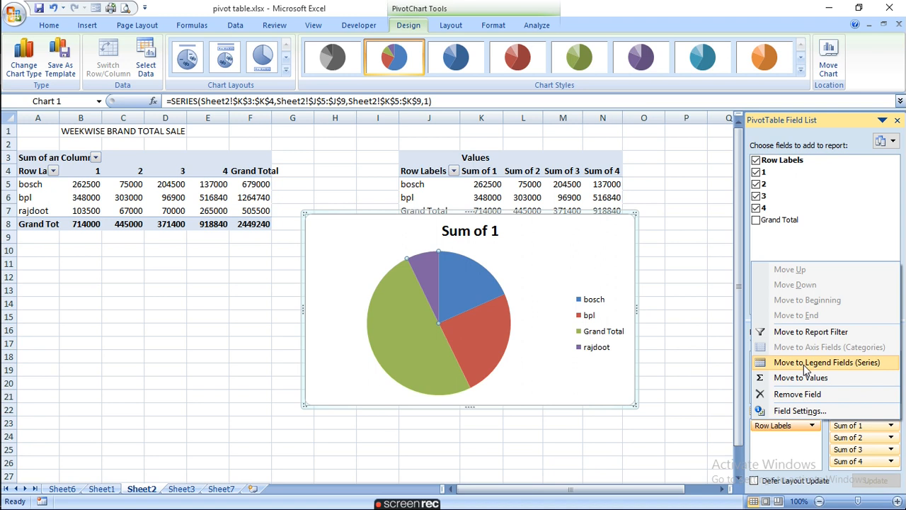
click(798, 411)
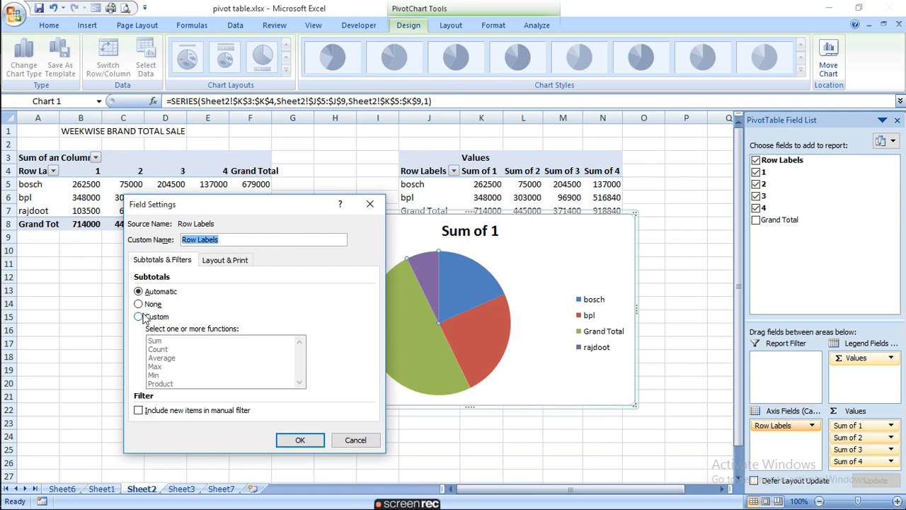
click(138, 411)
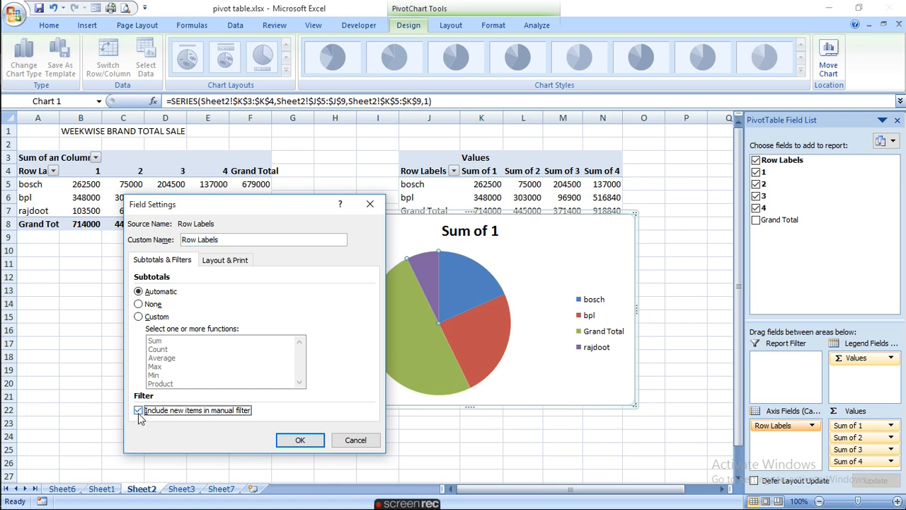
click(139, 412)
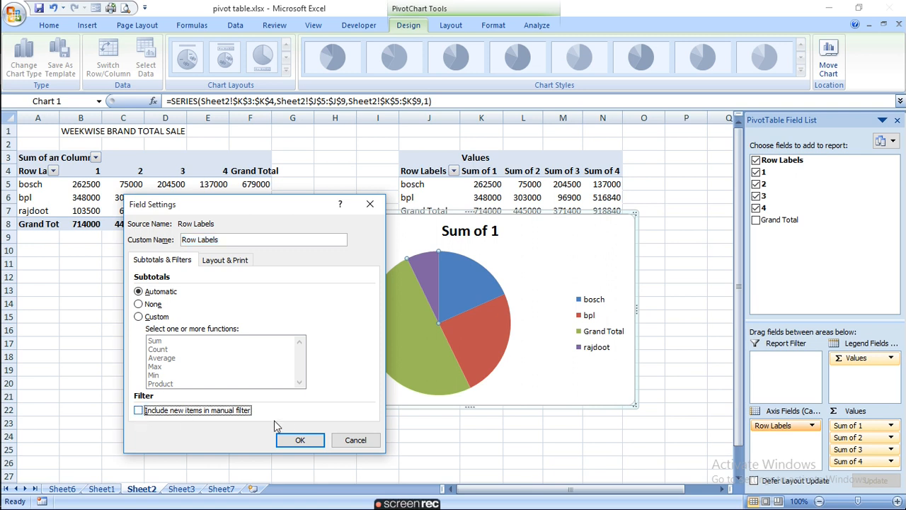
click(314, 440)
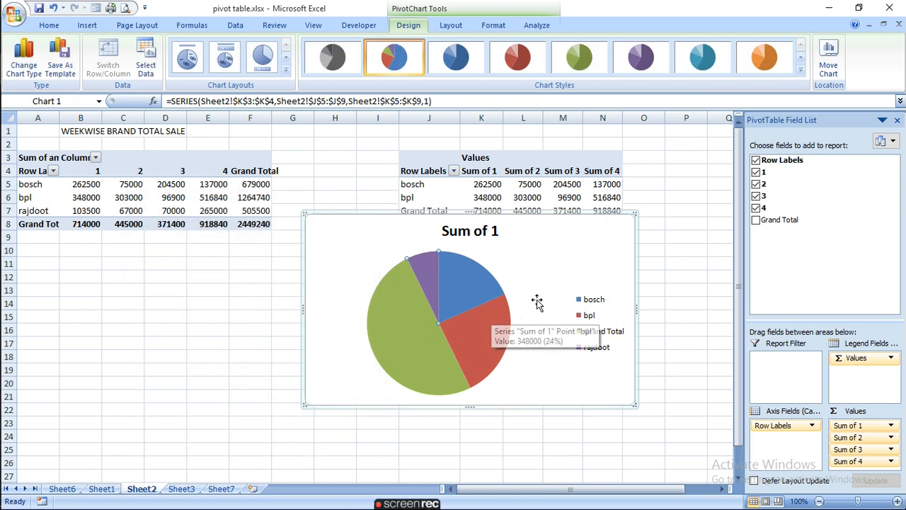
Step: Try changing the Sum of 1 series to a clustered column chart and pulling the remaining pie slices apart, and undo it
right_click(446, 302)
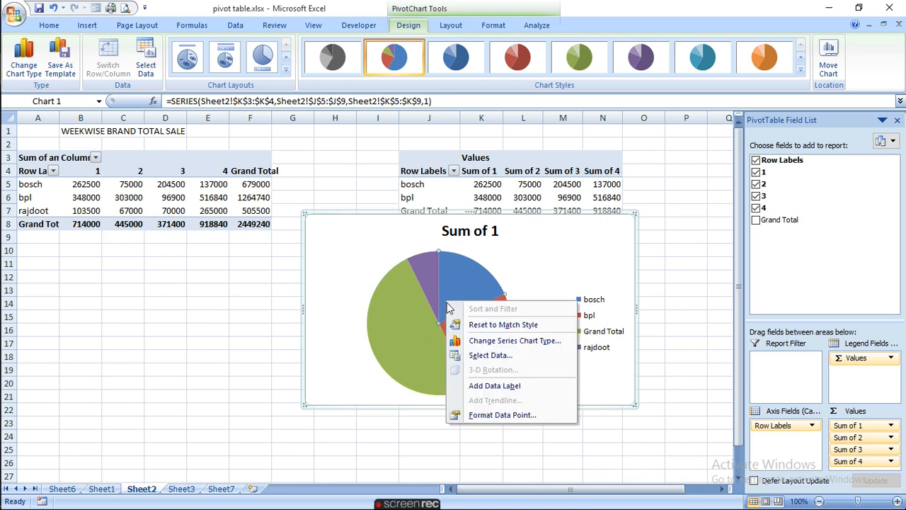
click(524, 340)
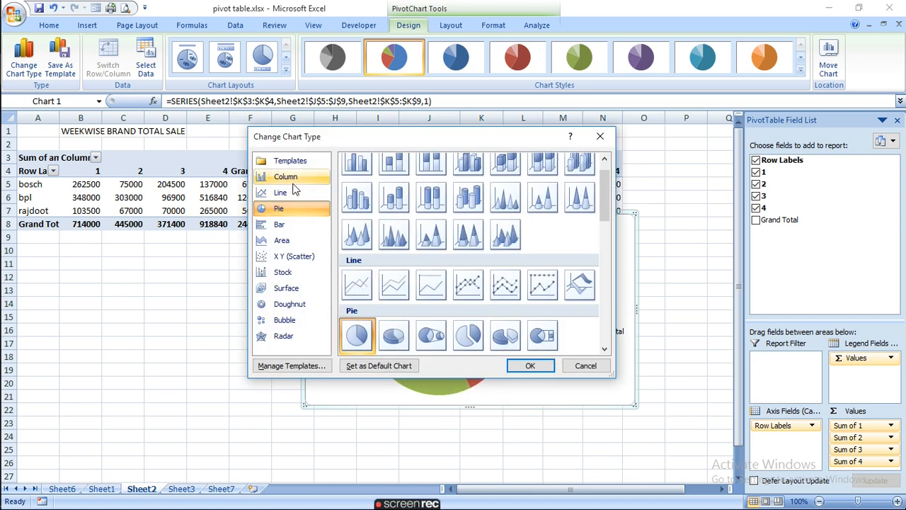
click(284, 177)
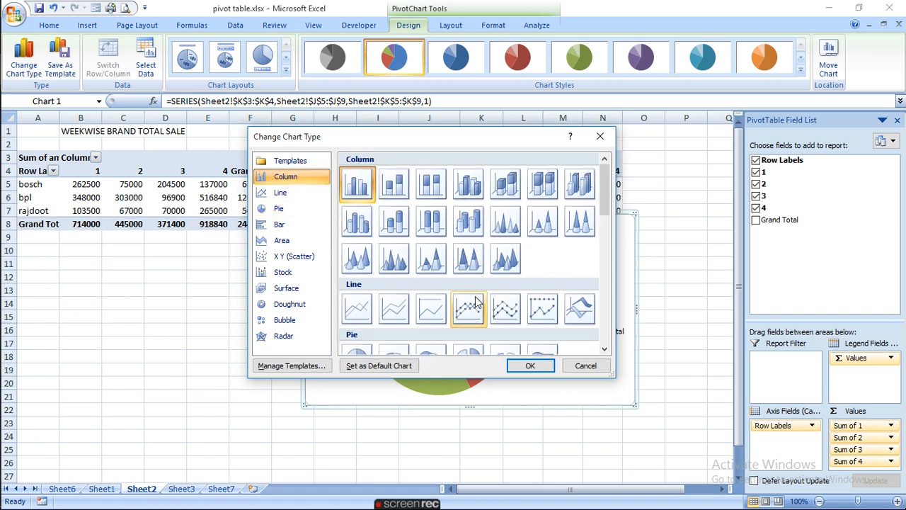
click(528, 364)
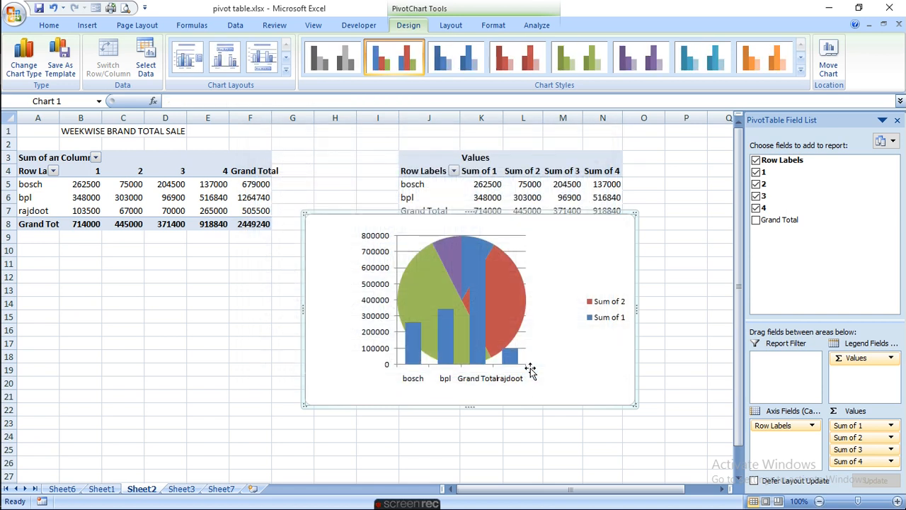
drag(465, 350, 259, 350)
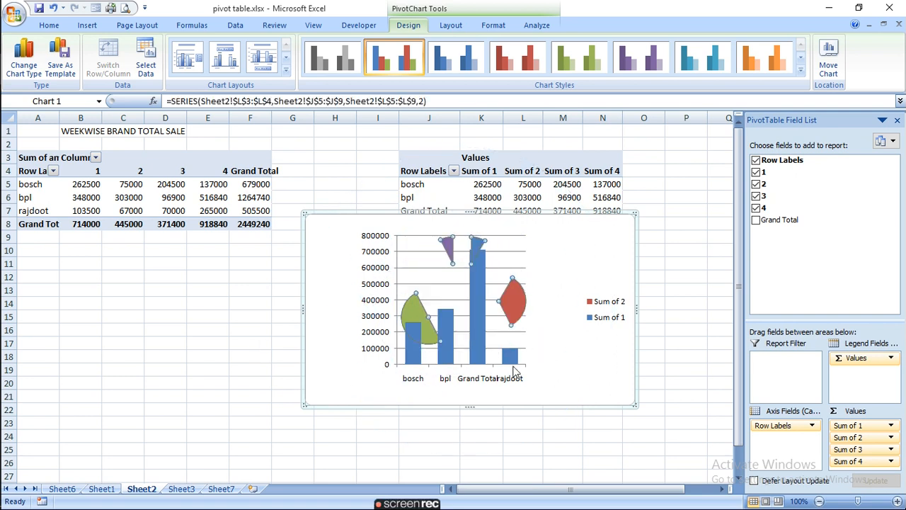
key(ctrl+z)
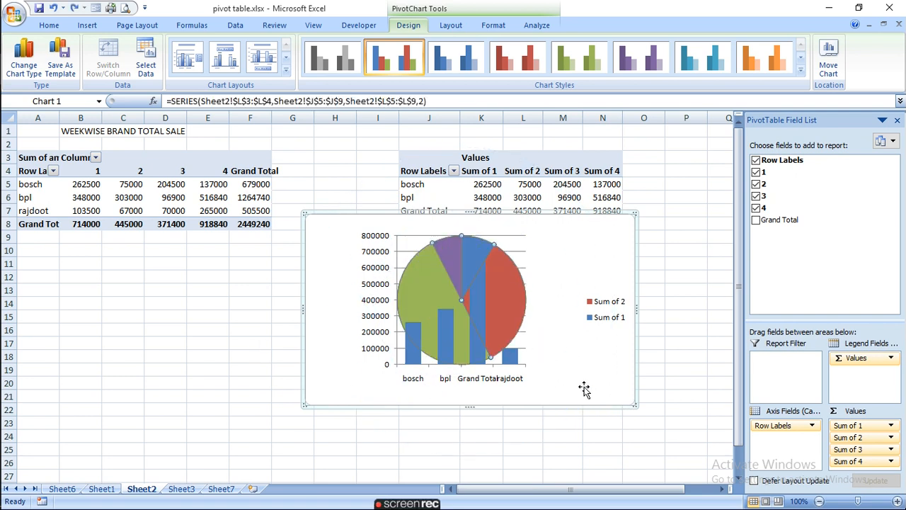
Step: Add value data labels to the bpl, bosch, rajdoot and Grand Total slices of the pie chart
right_click(451, 343)
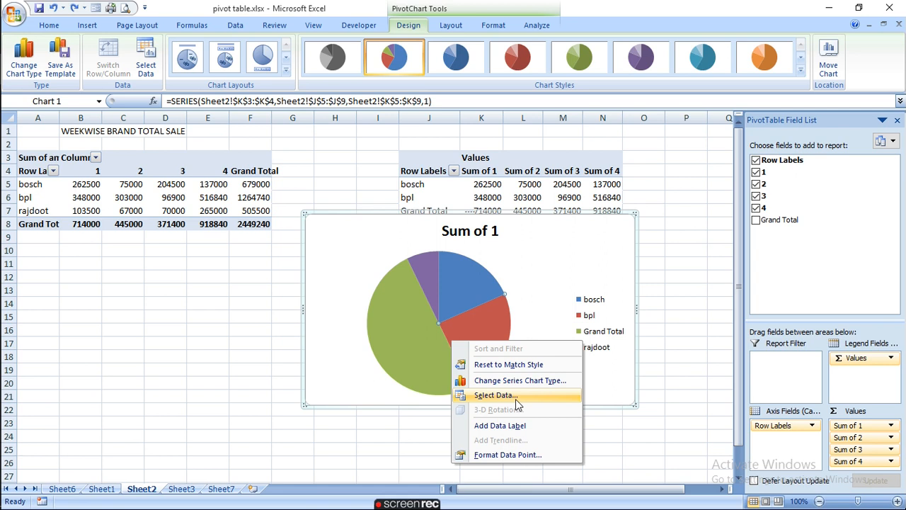
click(515, 427)
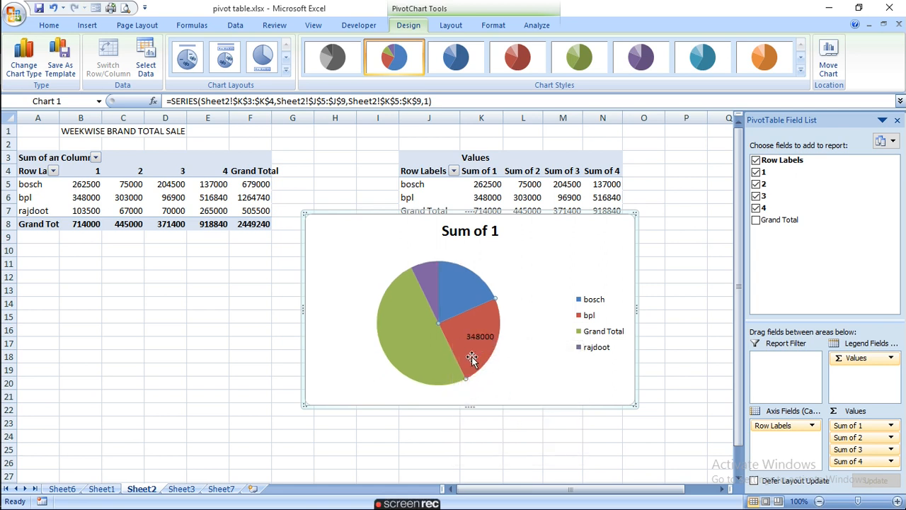
right_click(470, 290)
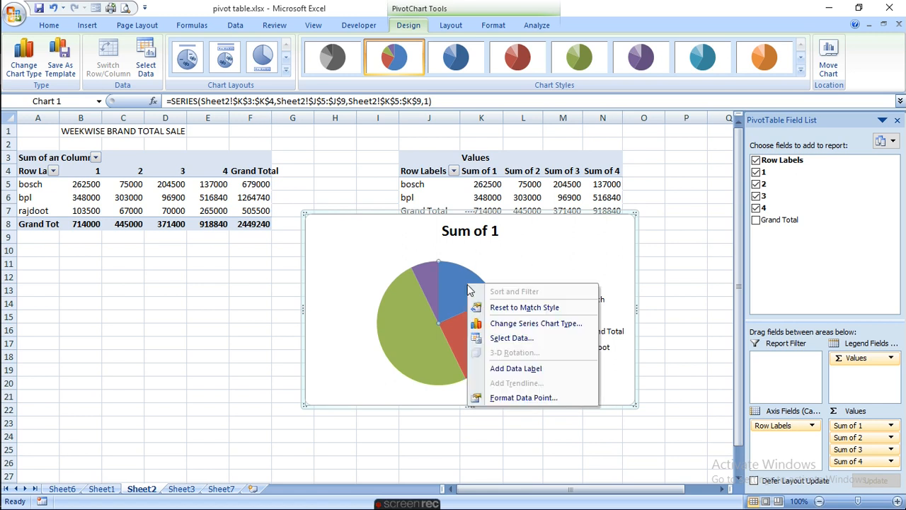
click(519, 370)
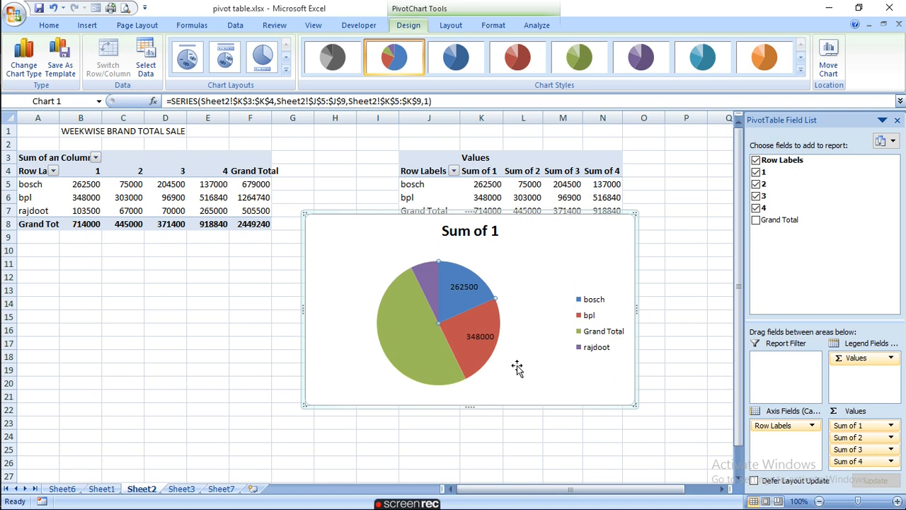
click(433, 278)
right_click(433, 278)
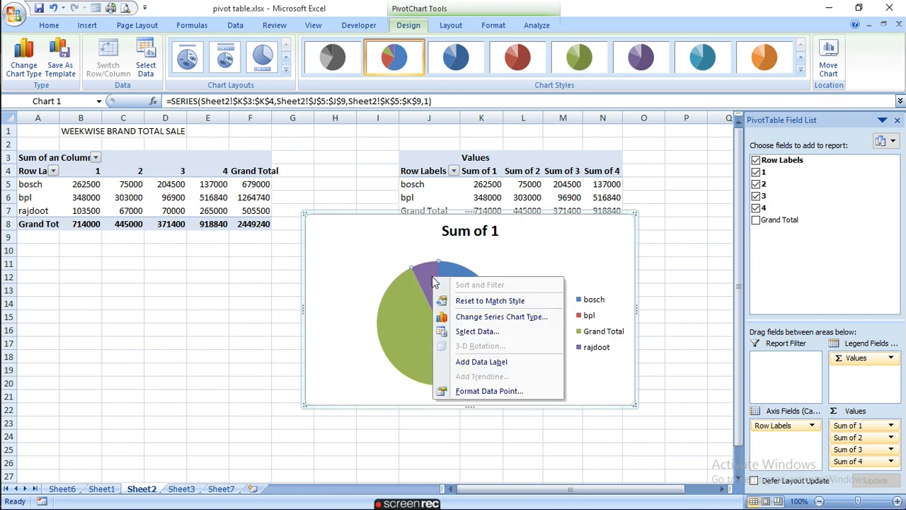
click(482, 363)
click(417, 335)
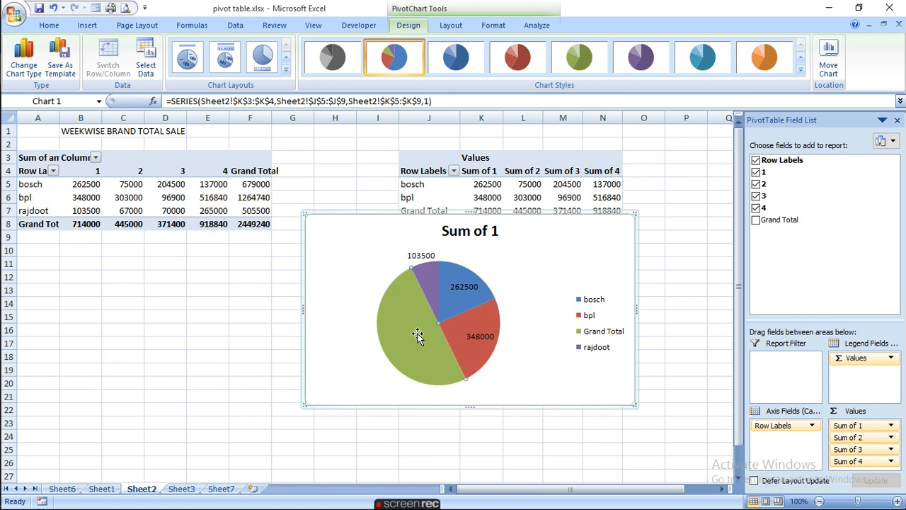
right_click(418, 335)
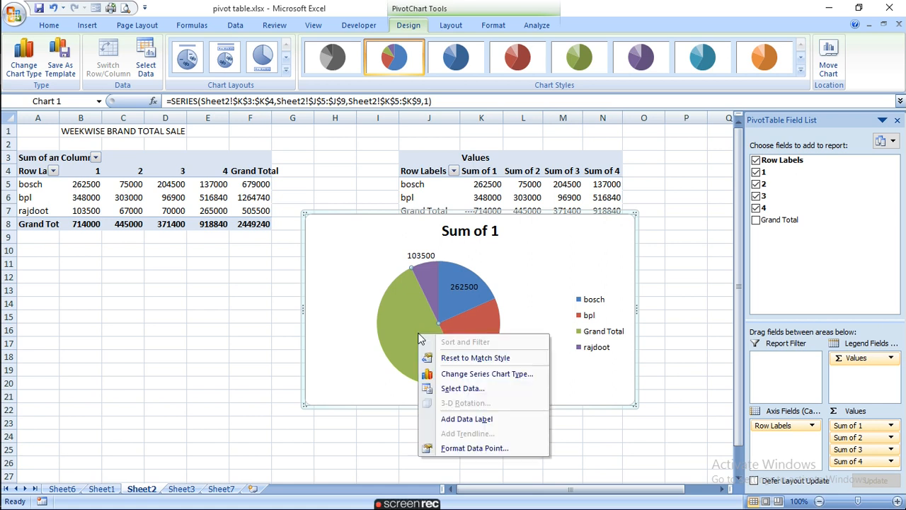
click(472, 420)
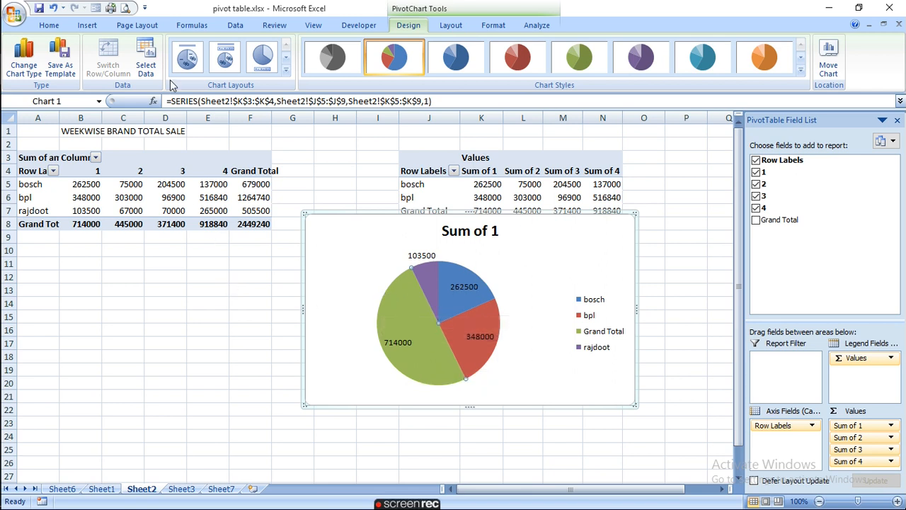
Step: Try several pie chart layouts and apply the one with a title, percentage labels on the slices and a legend beside the pie
click(187, 58)
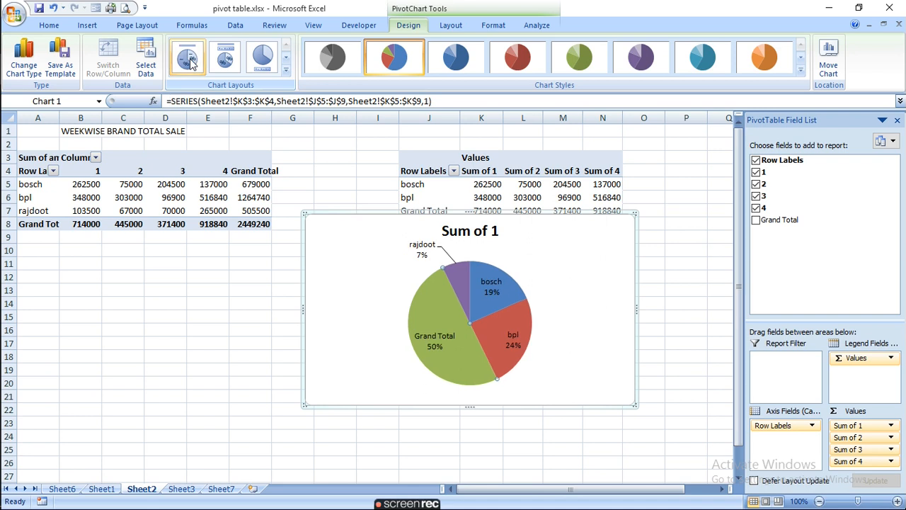
click(225, 58)
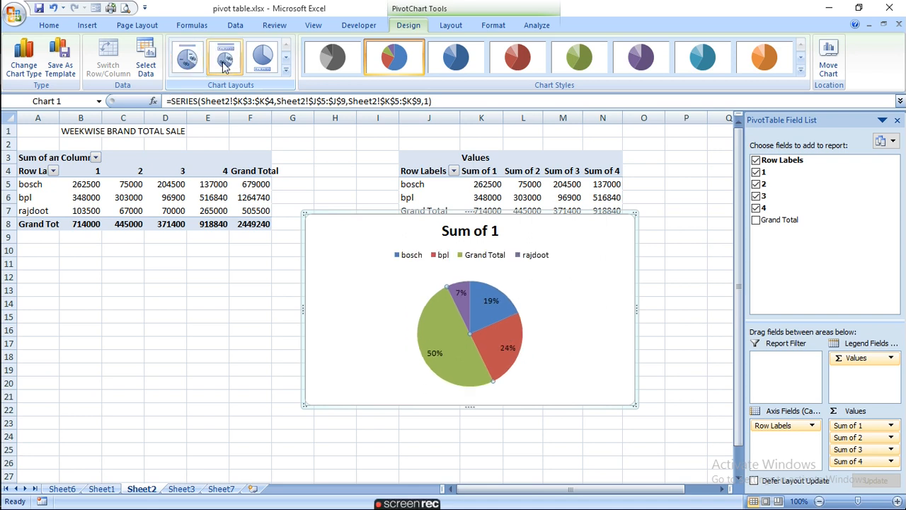
click(266, 66)
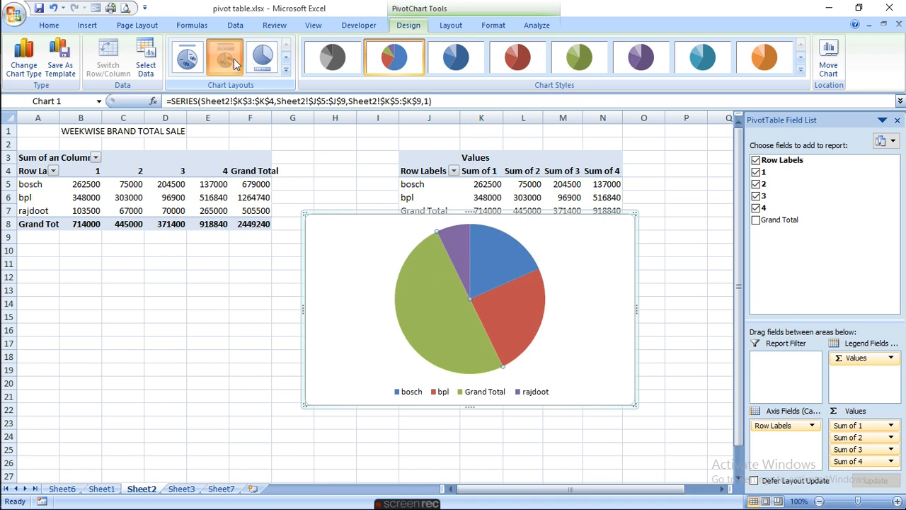
click(187, 62)
click(287, 59)
click(262, 63)
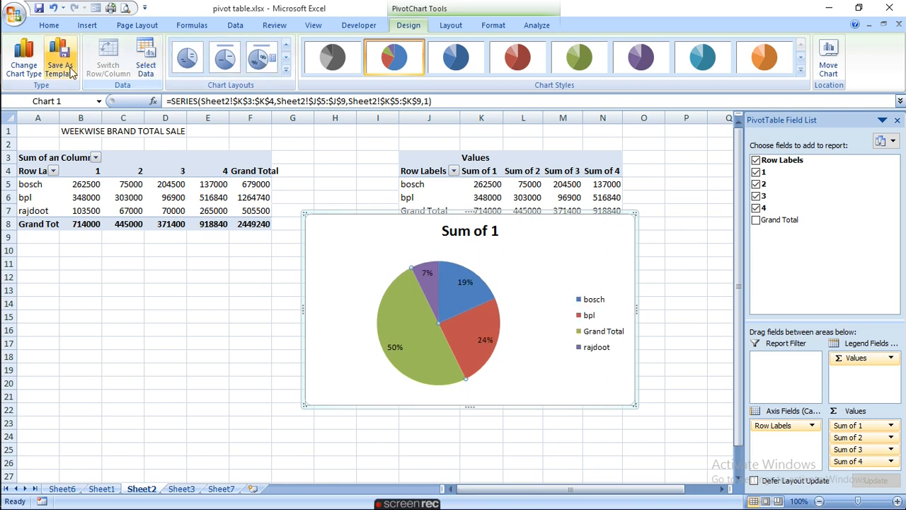
Step: Try the clustered column type on the percentage-labelled pie chart, undo the type change and deselect the chart
click(27, 78)
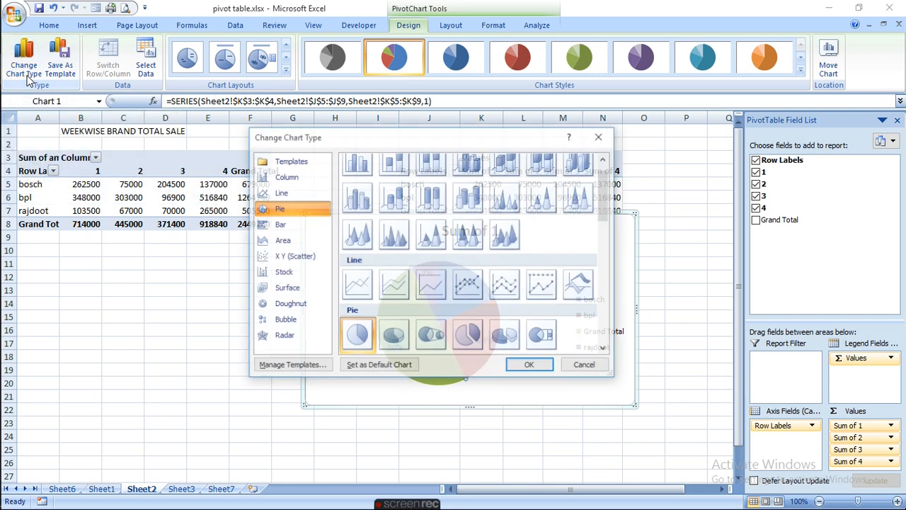
click(357, 170)
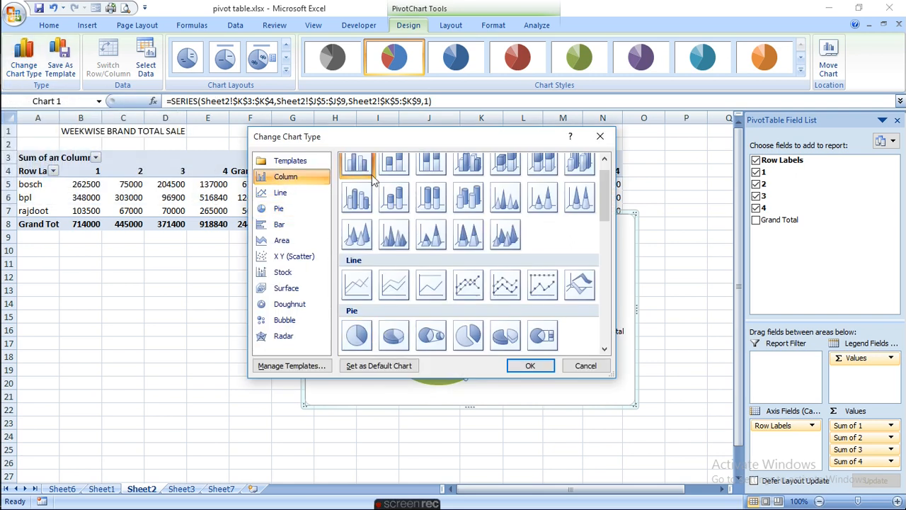
click(532, 367)
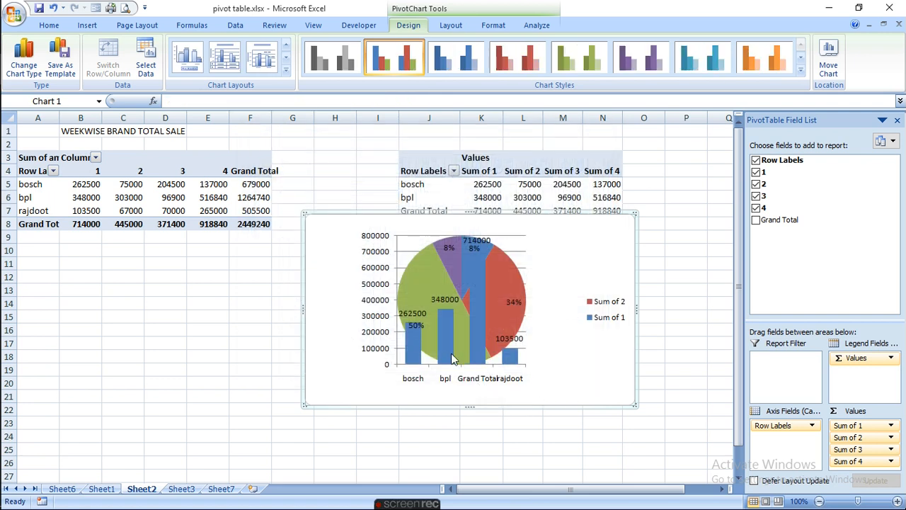
drag(308, 316, 10, 359)
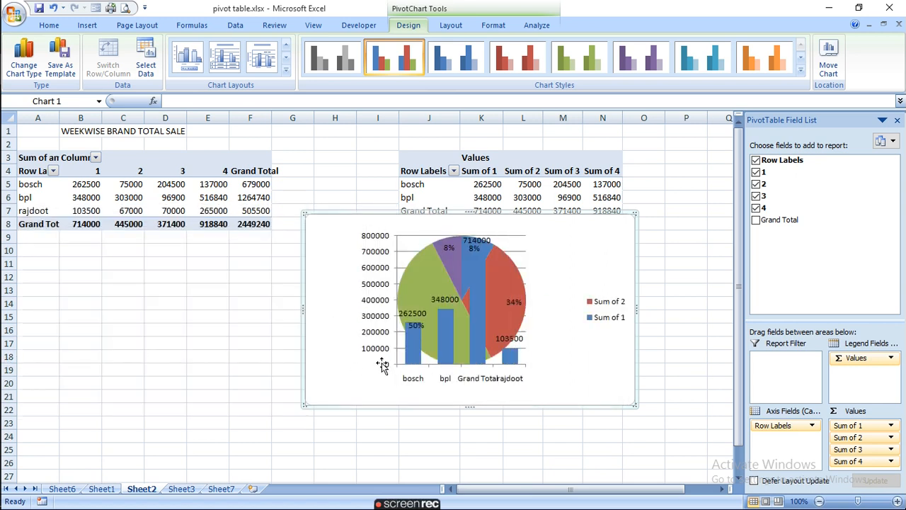
click(416, 361)
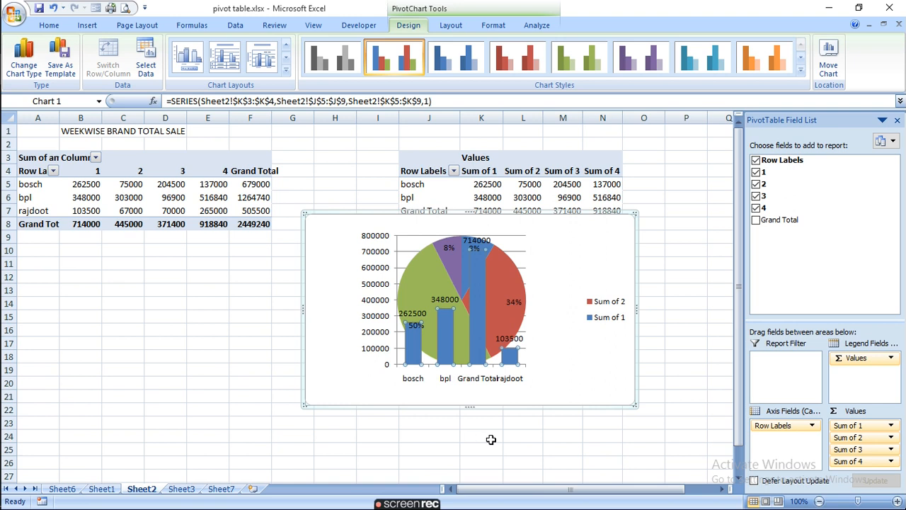
key(ctrl+z)
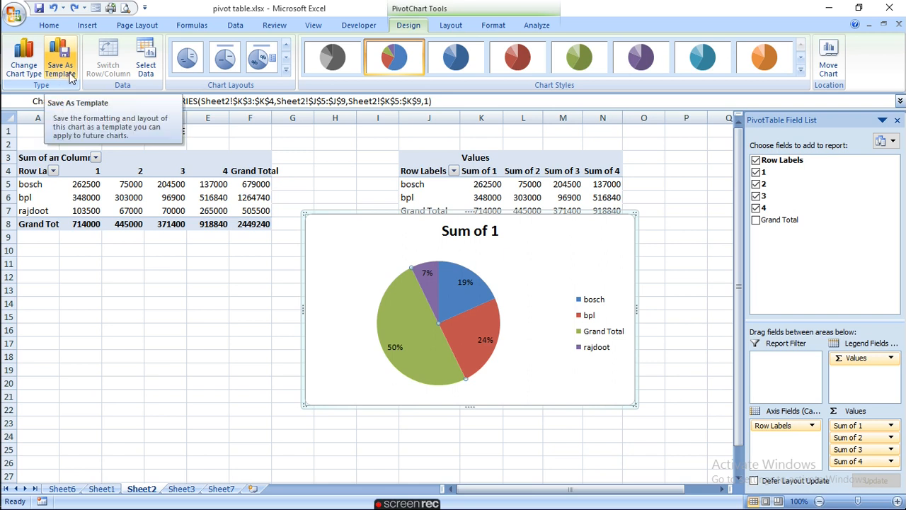
click(176, 354)
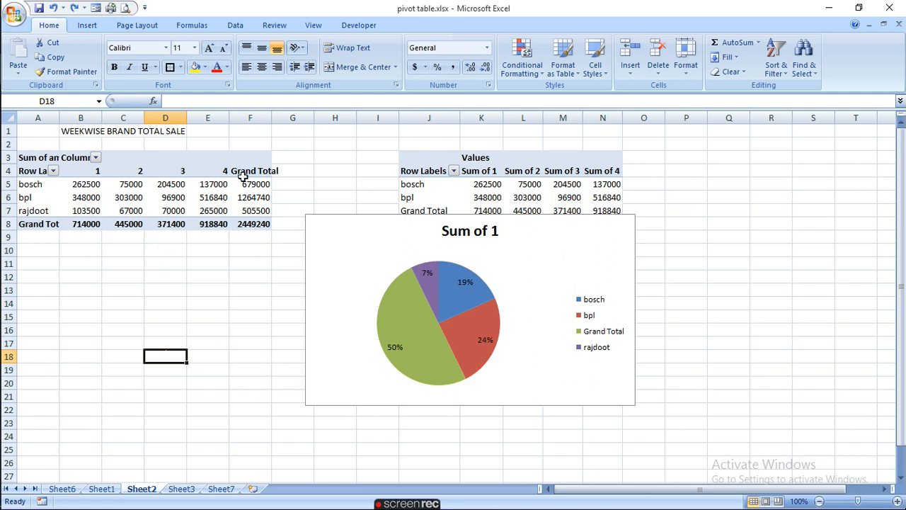
Step: Move the week-wise brand sales PivotTable from Sheet2 to a new worksheet
click(224, 163)
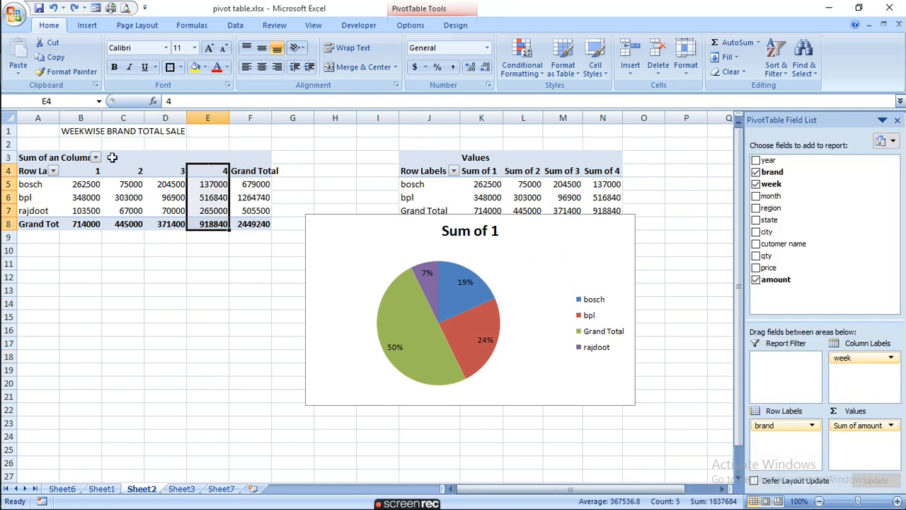
click(116, 157)
click(410, 27)
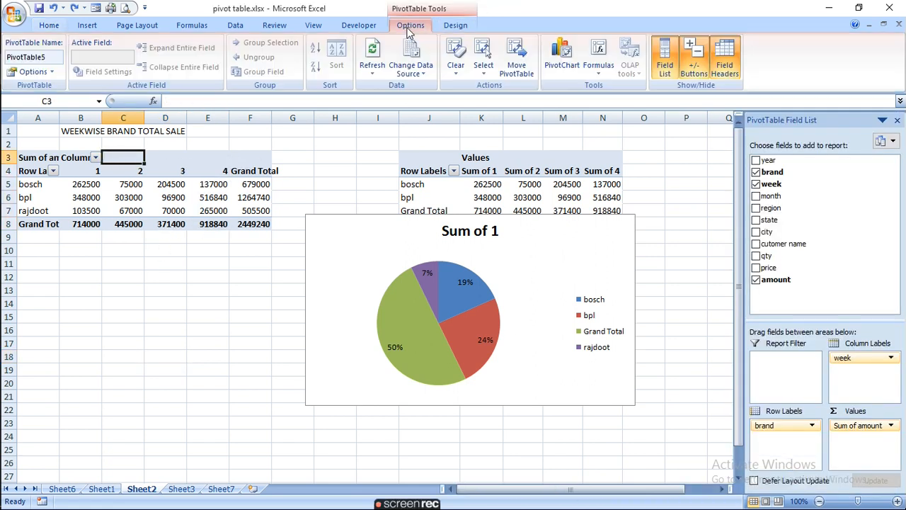
click(372, 69)
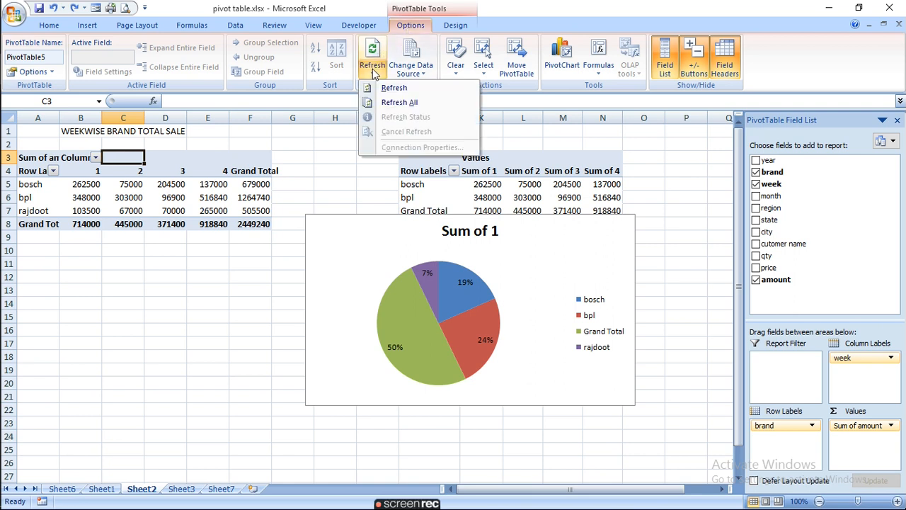
click(418, 74)
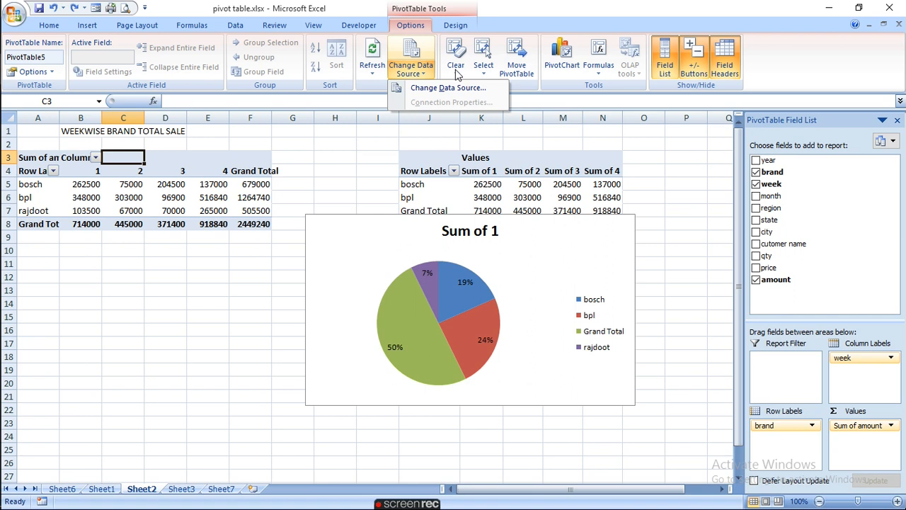
click(524, 68)
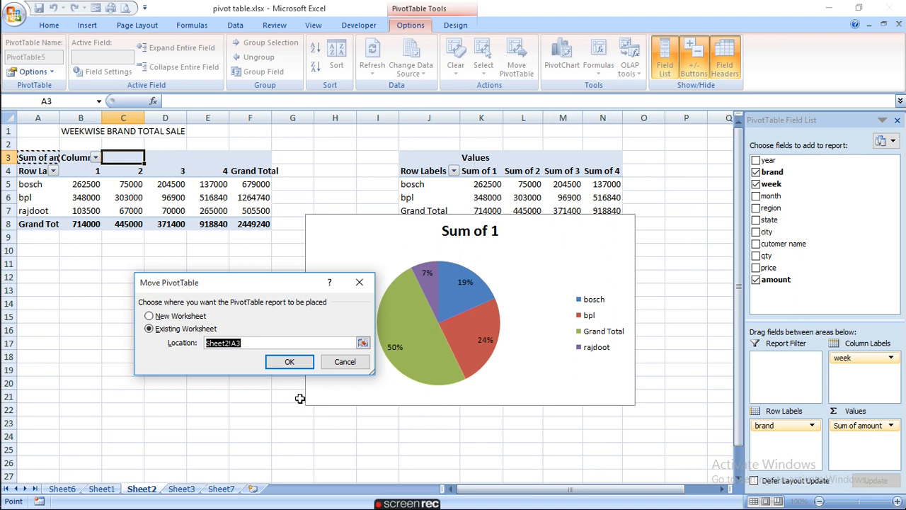
click(148, 316)
click(295, 366)
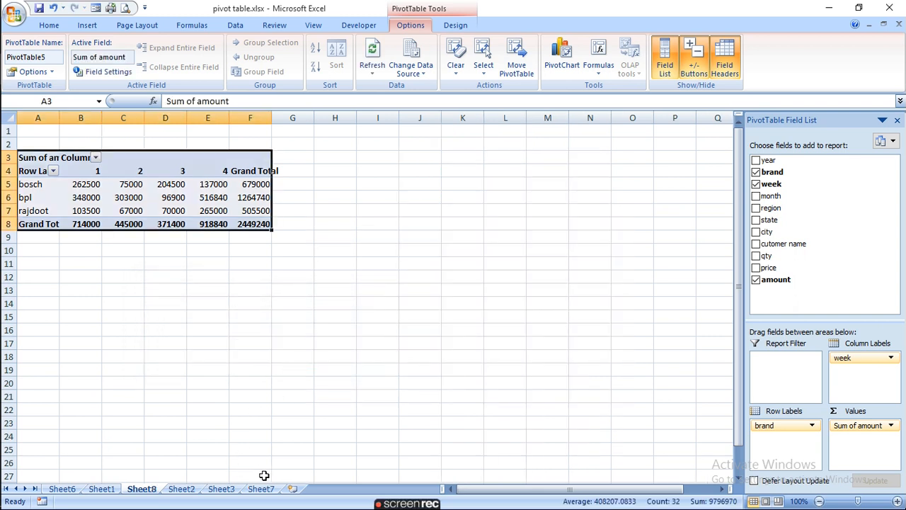
Step: Look through the workbook's sheets, including Sheet7, Sheet6, Sheet1 and Sheet3, and return to the moved pivot table on Sheet8
click(262, 490)
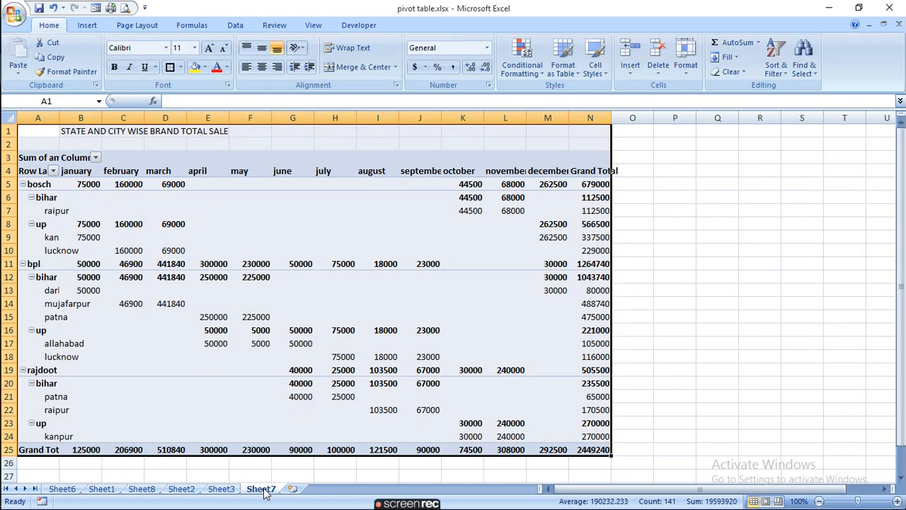
click(68, 493)
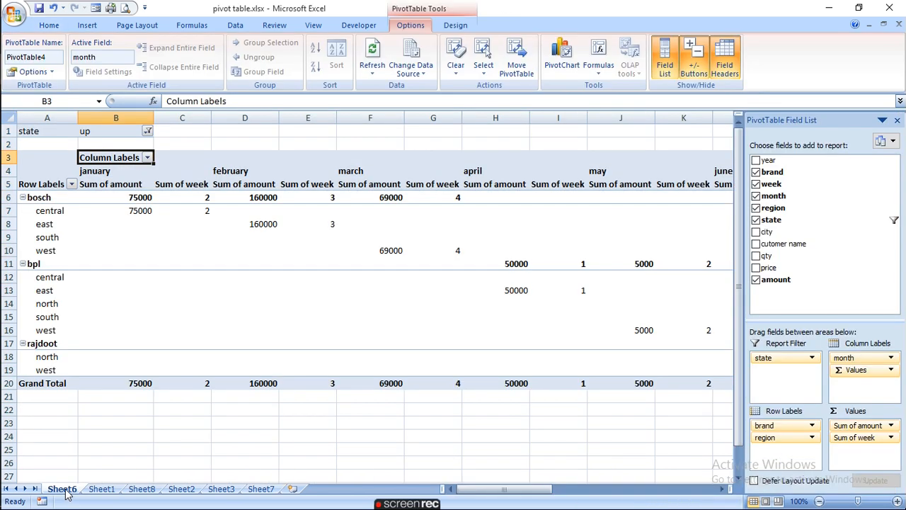
click(104, 490)
click(139, 490)
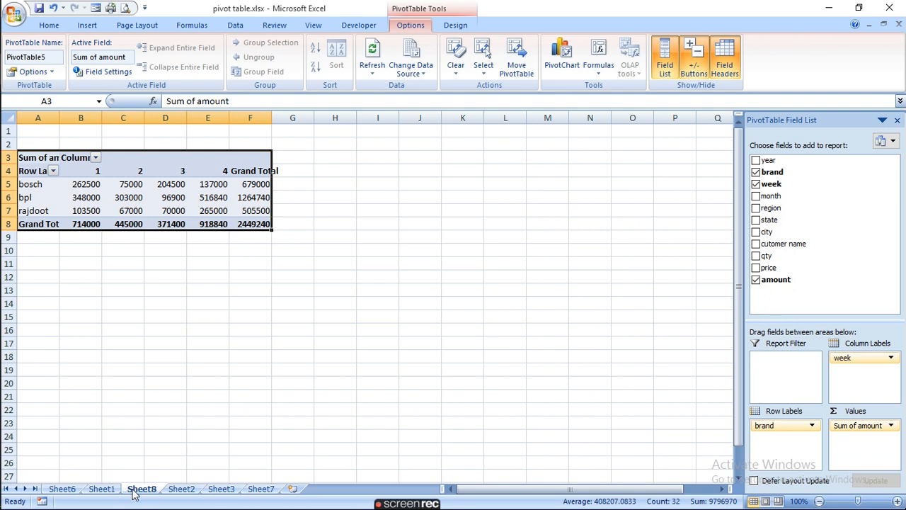
click(64, 489)
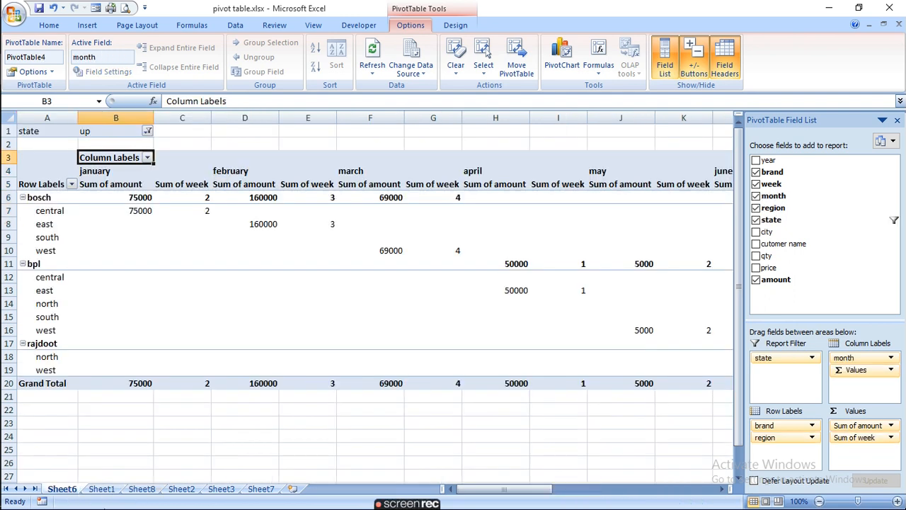
click(258, 491)
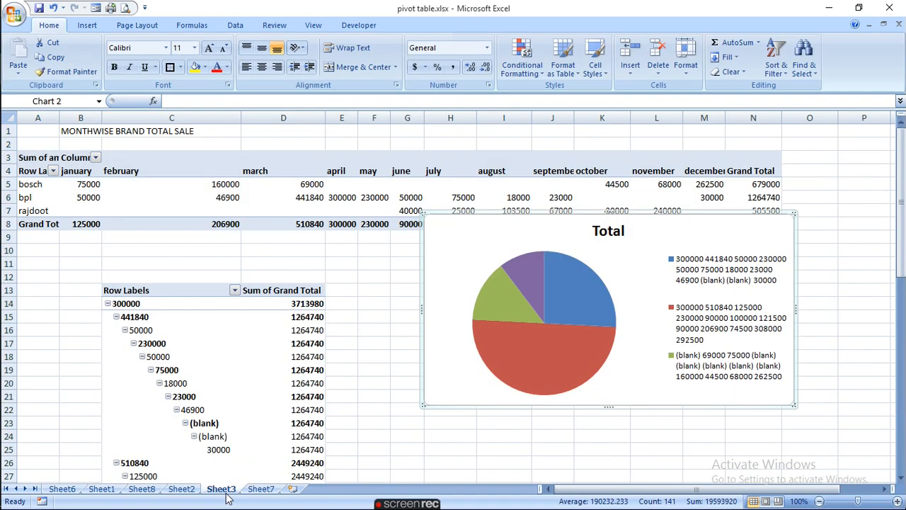
click(224, 490)
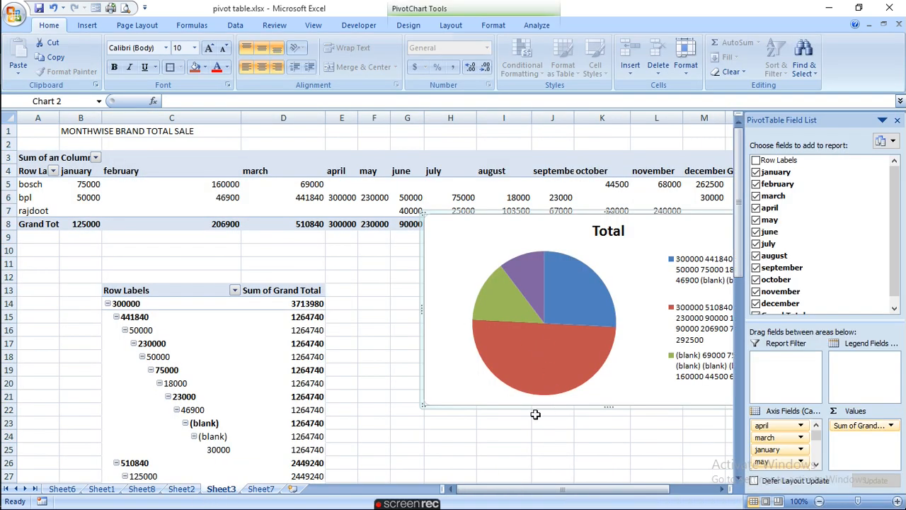
click(62, 490)
click(97, 490)
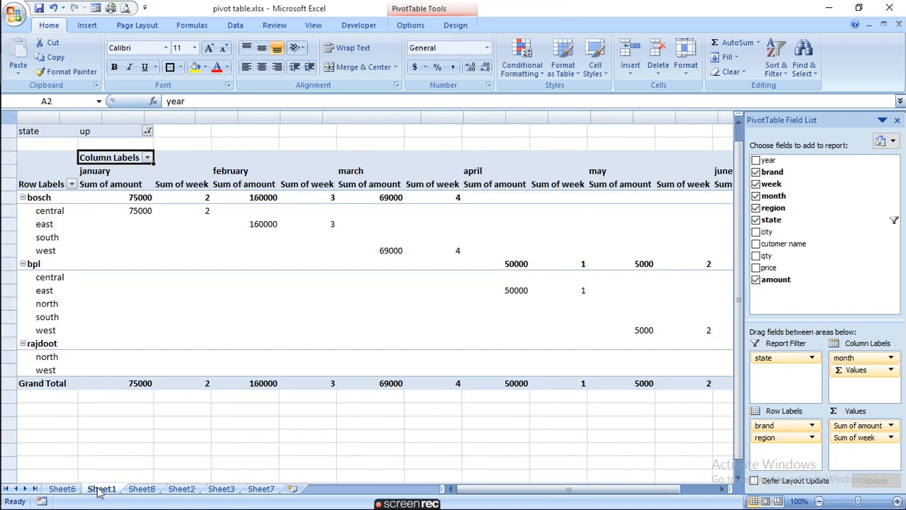
click(141, 490)
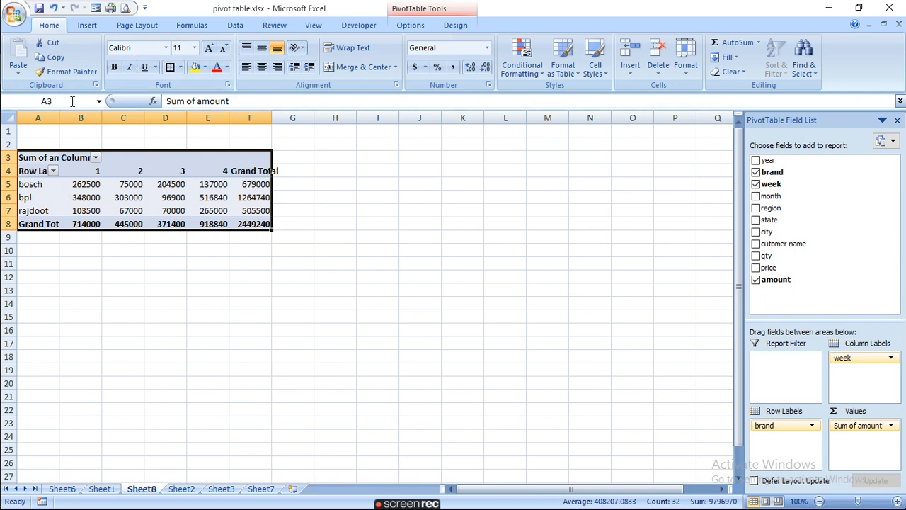
Step: Select the empty cell C9 directly below the pivot table on Sheet8
click(86, 26)
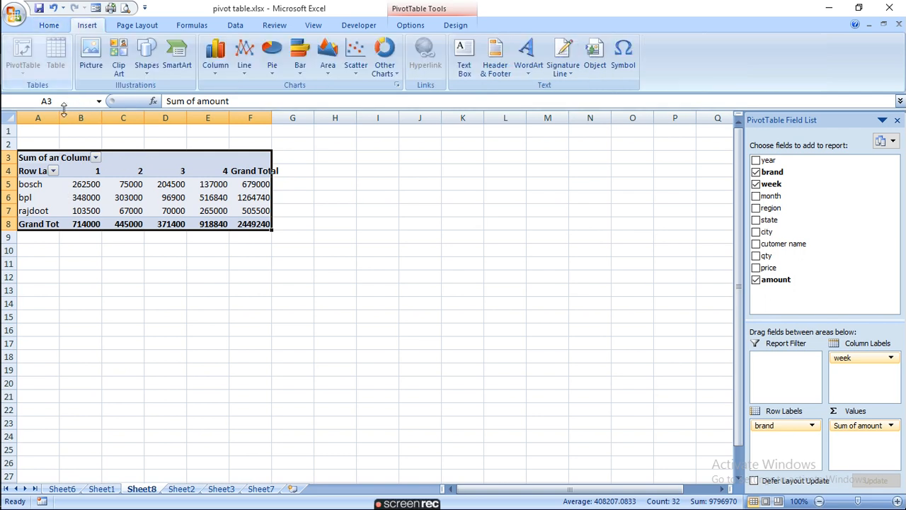
click(177, 156)
click(134, 238)
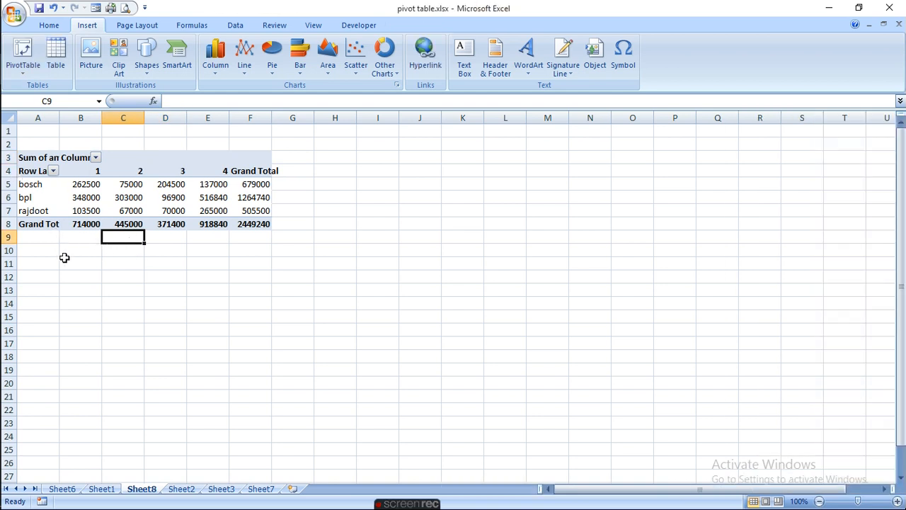
click(24, 71)
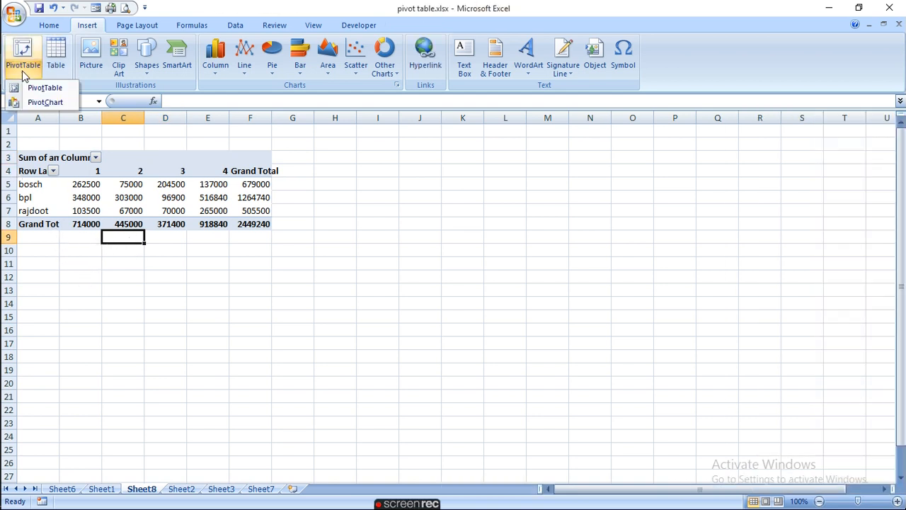
click(43, 103)
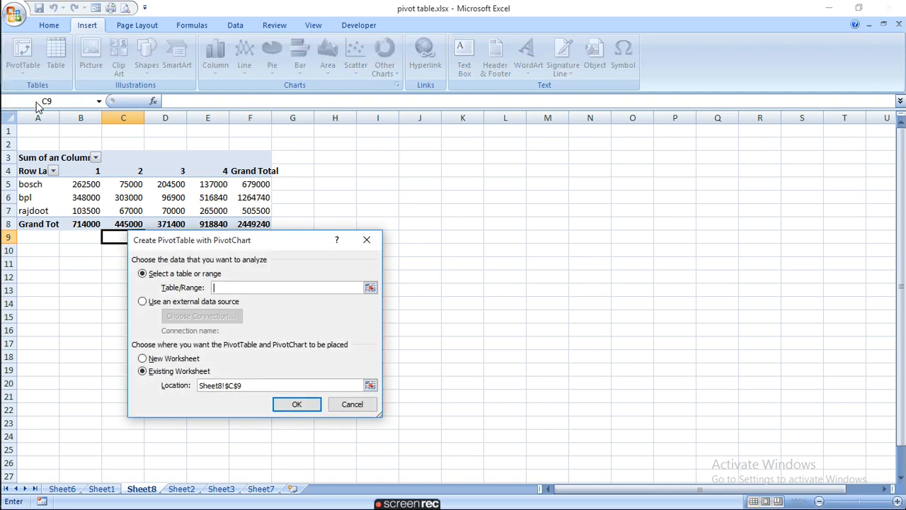
click(353, 406)
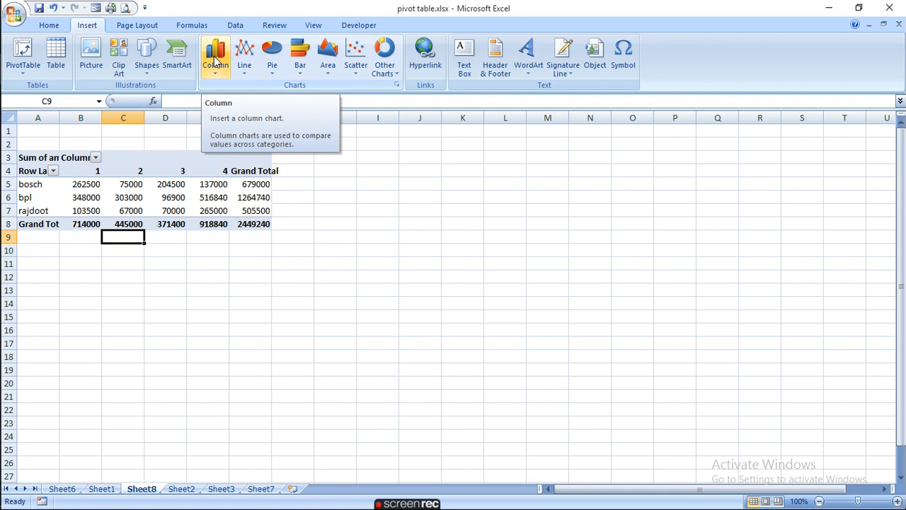
Step: Insert a PivotTable with PivotChart from range Sheet8!$A$4:$F$8, placed on the existing worksheet at cell C9
click(31, 71)
click(42, 103)
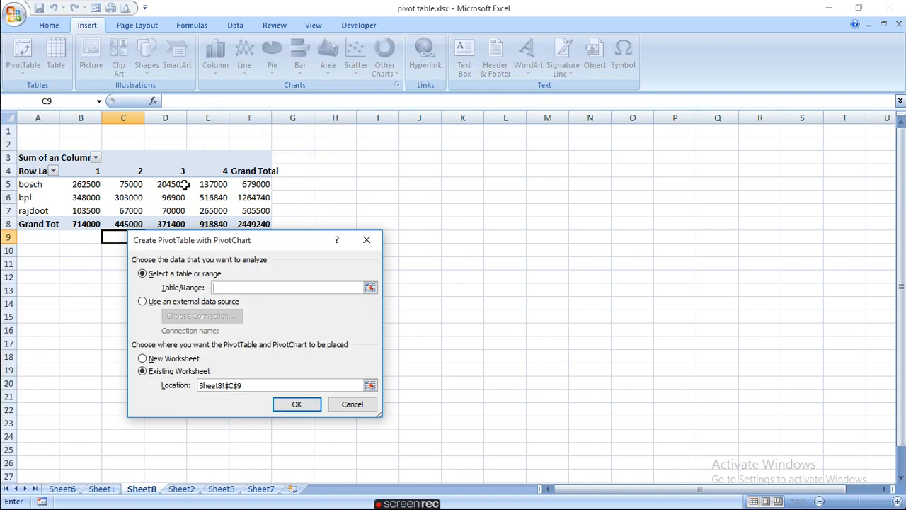
drag(28, 171, 261, 225)
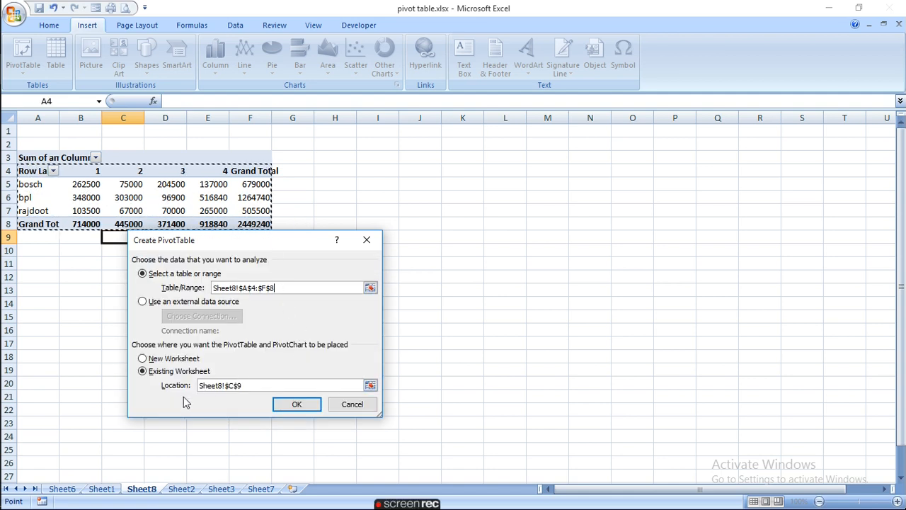
click(305, 409)
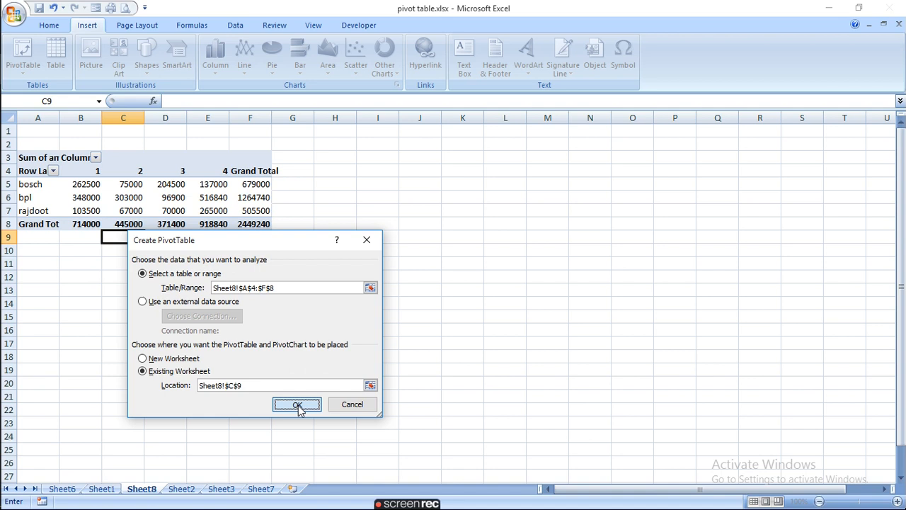
click(297, 407)
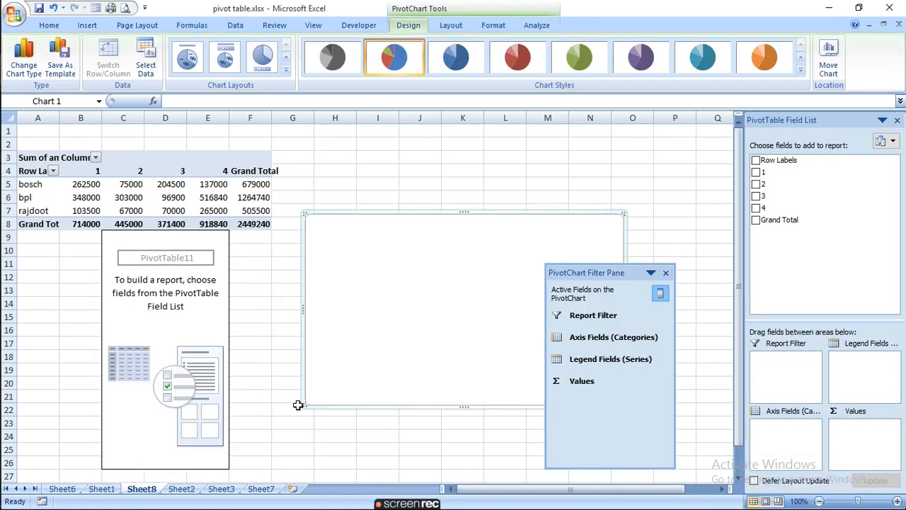
Step: Add the week fields 1, 2, 3 and 4 to the new PivotChart as summed values
click(756, 172)
click(757, 184)
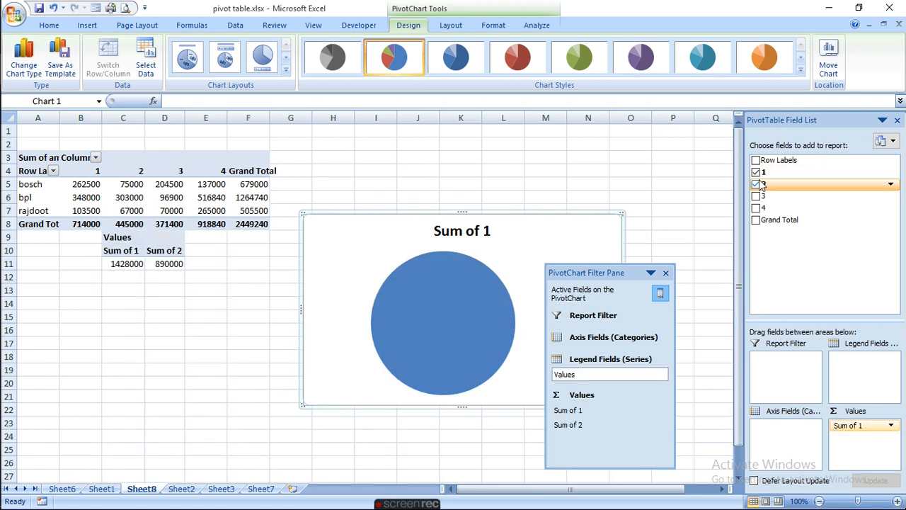
click(756, 196)
click(756, 208)
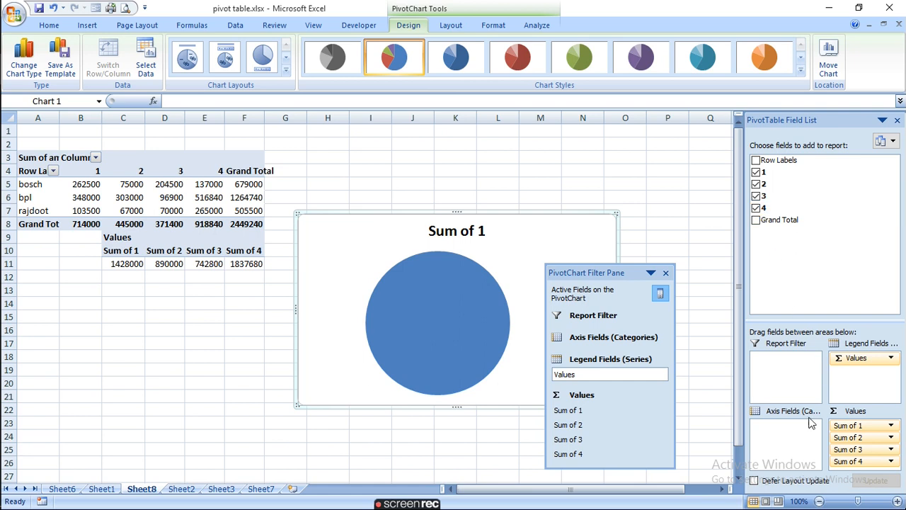
Step: Move the PivotChart's Values field from the legend fields to the axis fields (categories)
click(892, 359)
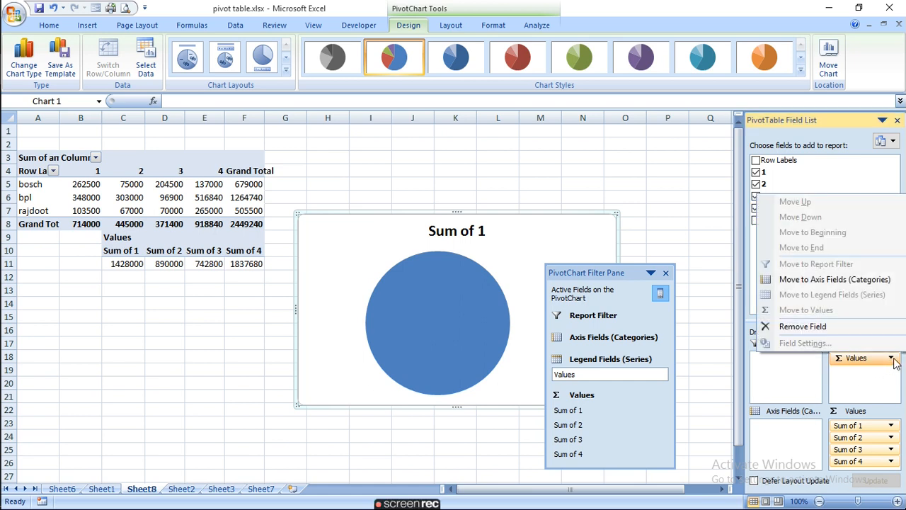
click(894, 360)
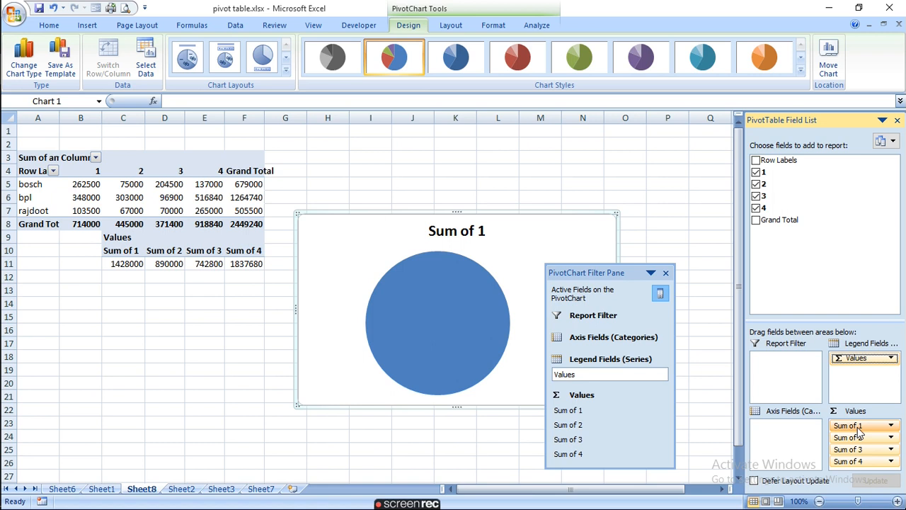
click(892, 359)
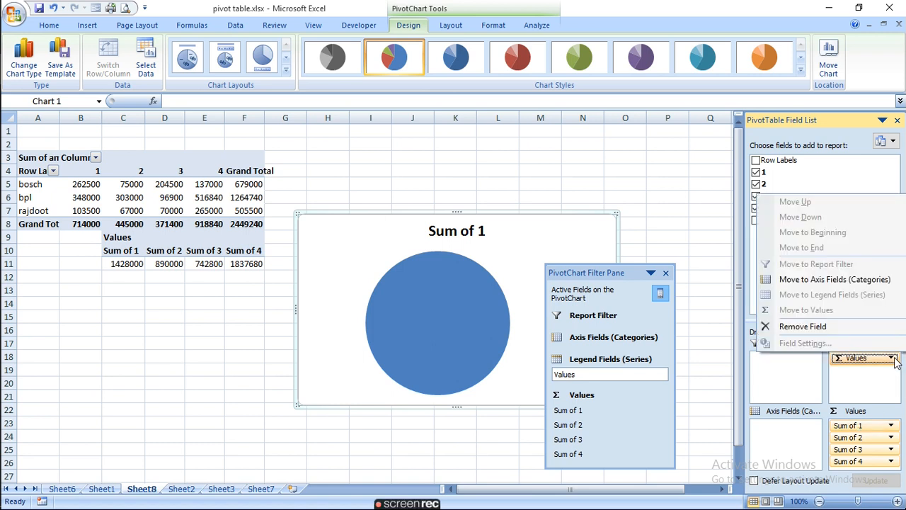
click(814, 279)
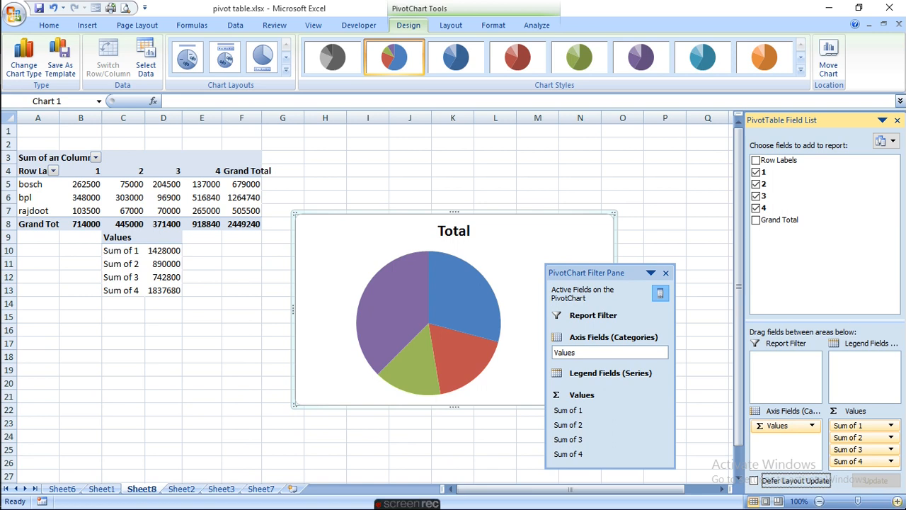
Step: Try to move the Sum of 1 field to the report filter
click(892, 426)
click(893, 428)
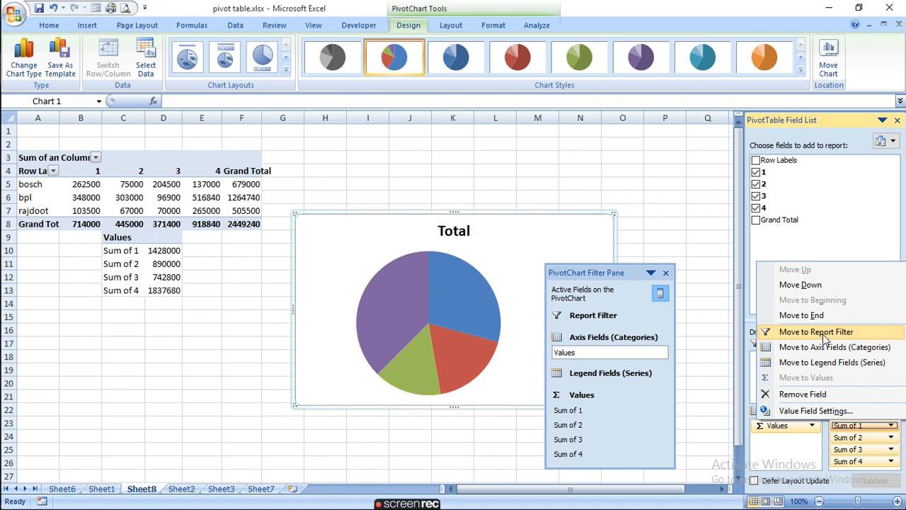
click(822, 332)
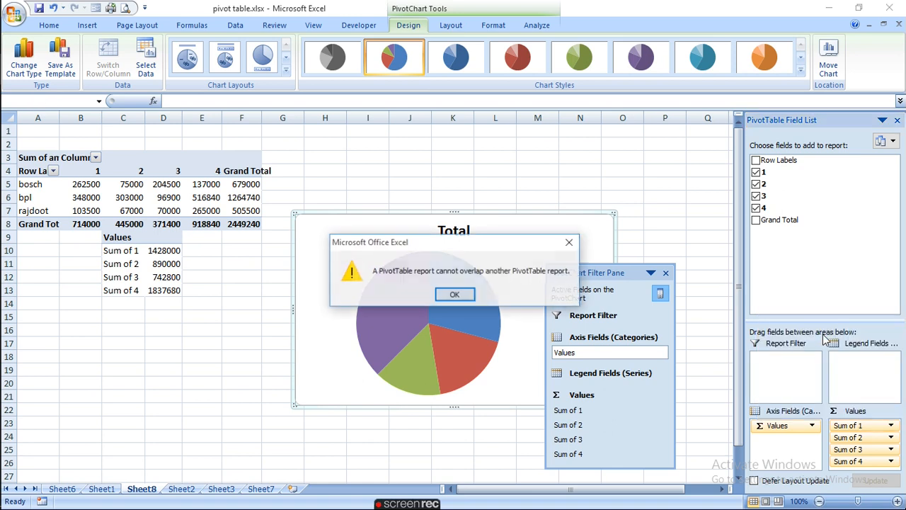
click(456, 296)
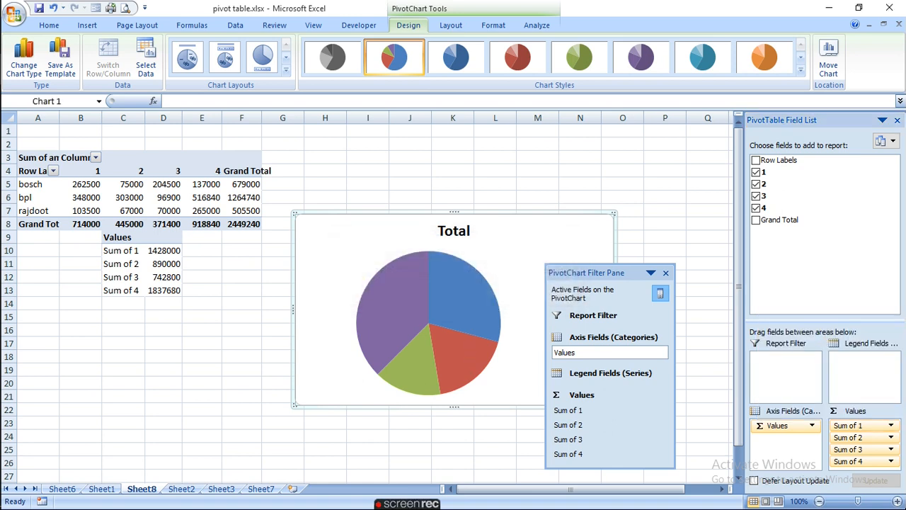
Step: Try week field 1 as an axis category of the PivotChart and return it to the values
click(892, 426)
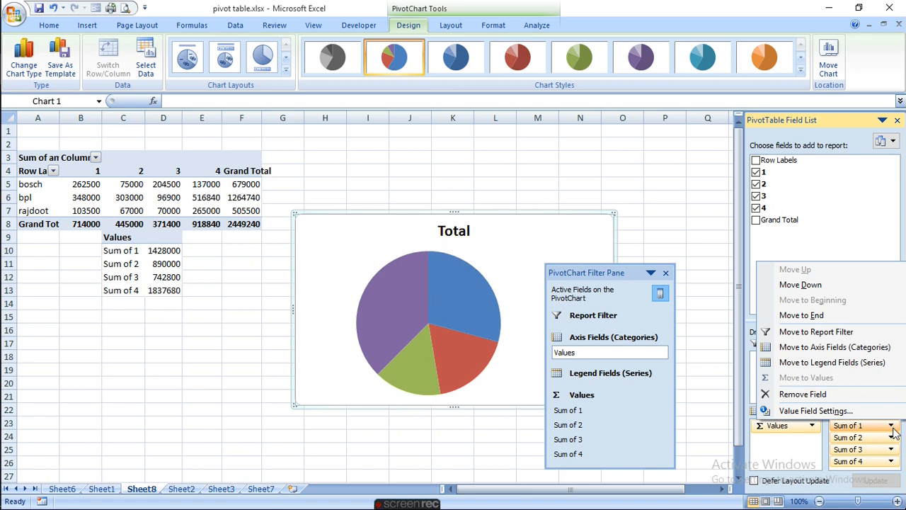
click(835, 347)
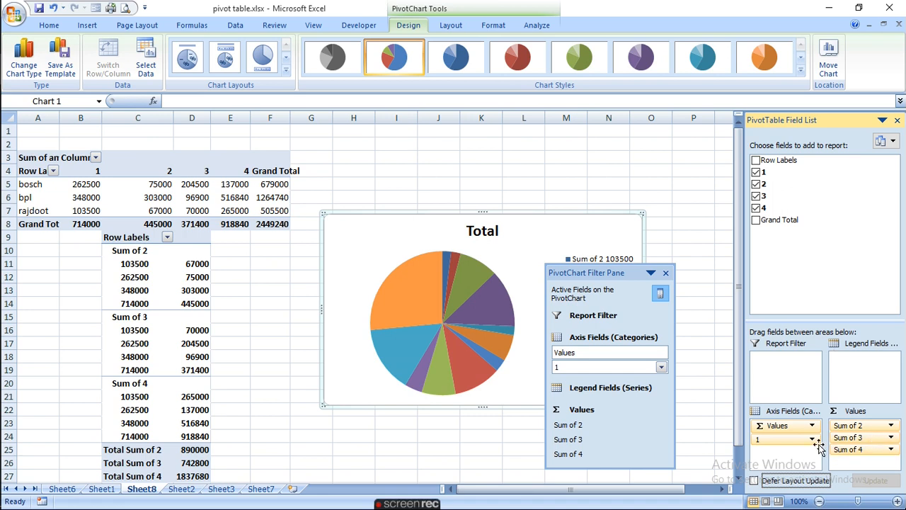
drag(786, 440, 850, 425)
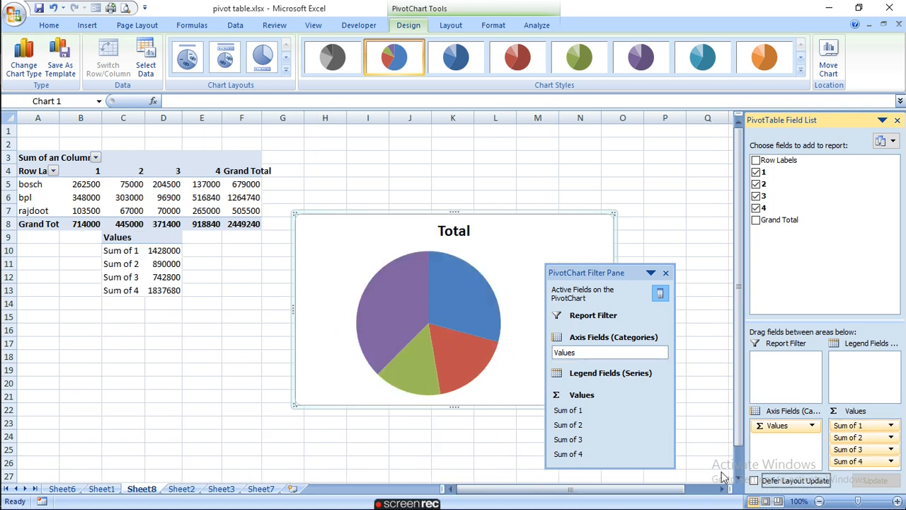
Step: Add data labels to the pie chart and apply the chart layout with a legend above the pie and percentage labels
click(390, 356)
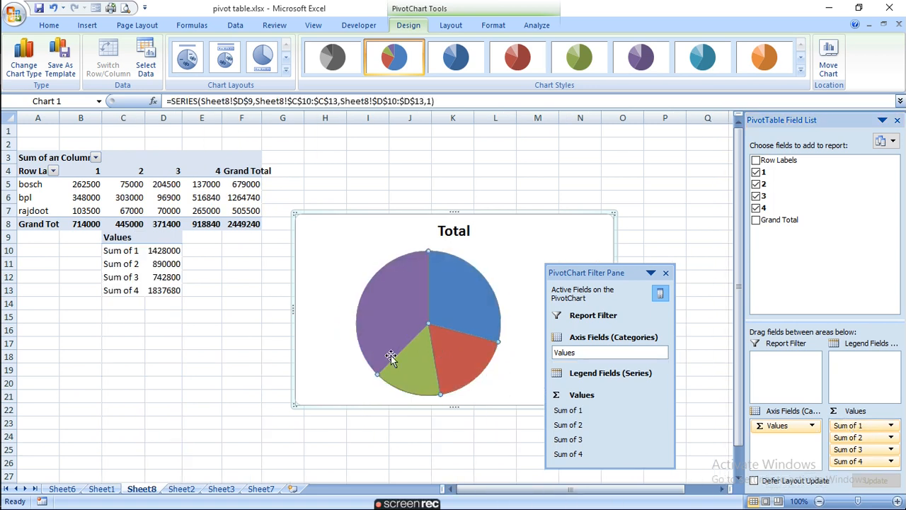
right_click(401, 333)
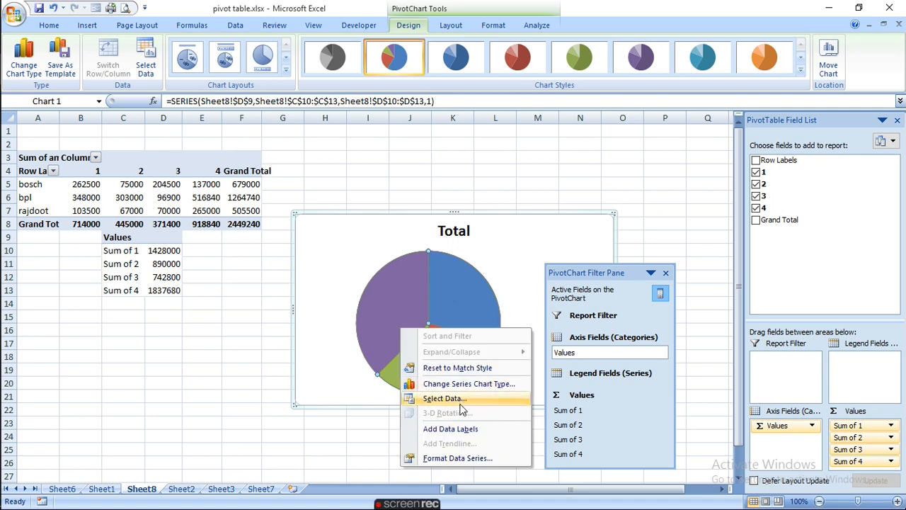
click(457, 429)
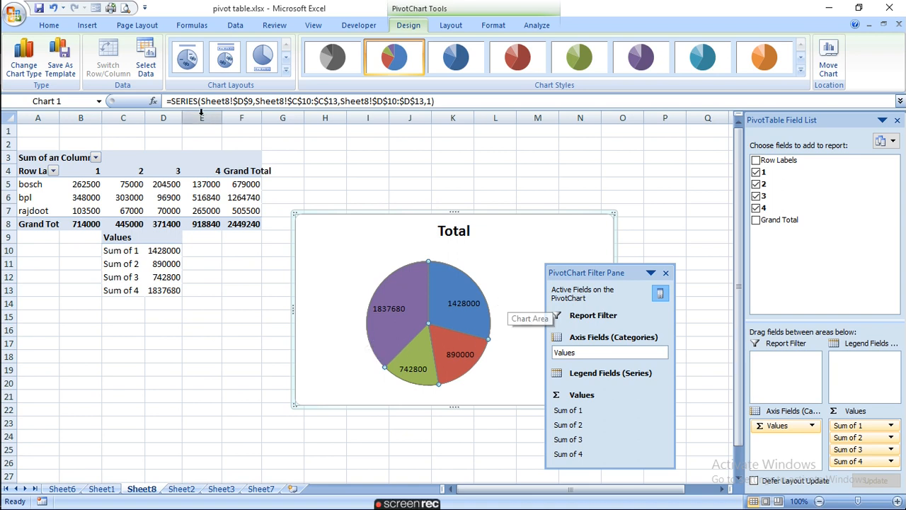
click(187, 57)
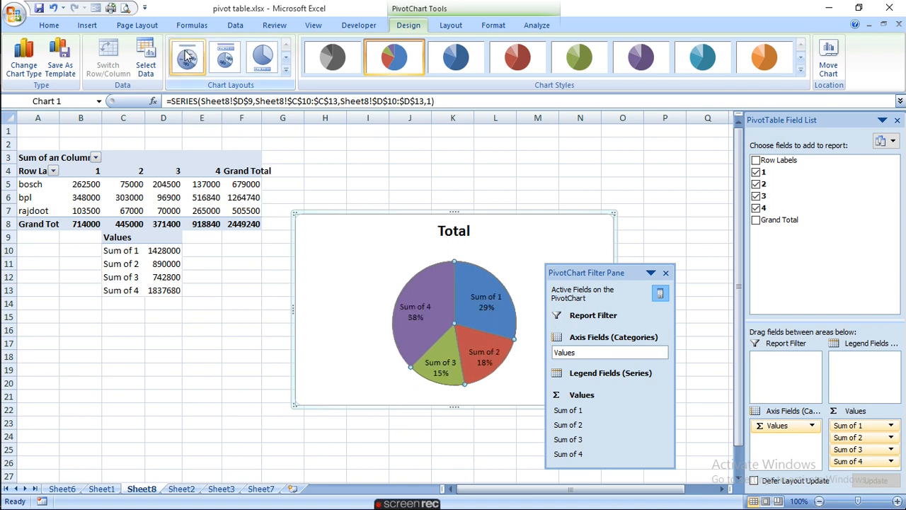
click(231, 61)
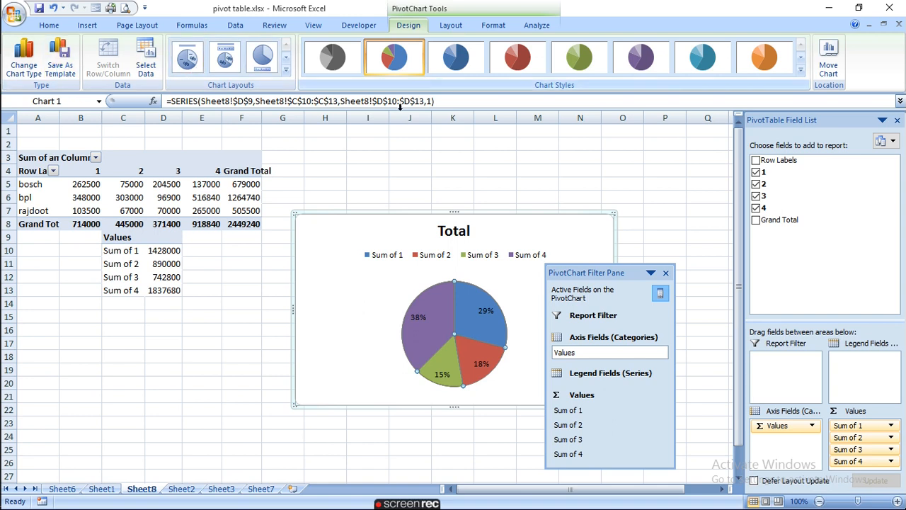
Step: Change the PivotChart to Line with Markers and move the PivotChart Filter Pane away from the plotted line
click(15, 71)
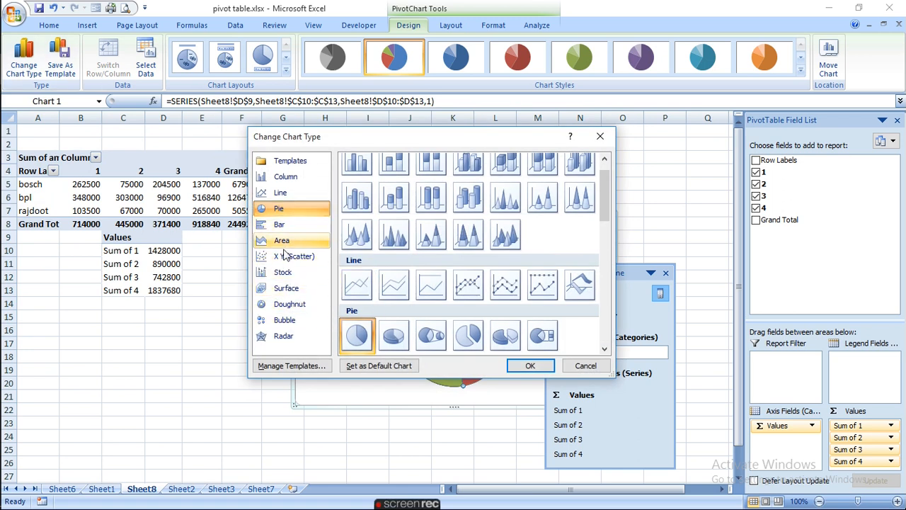
click(285, 196)
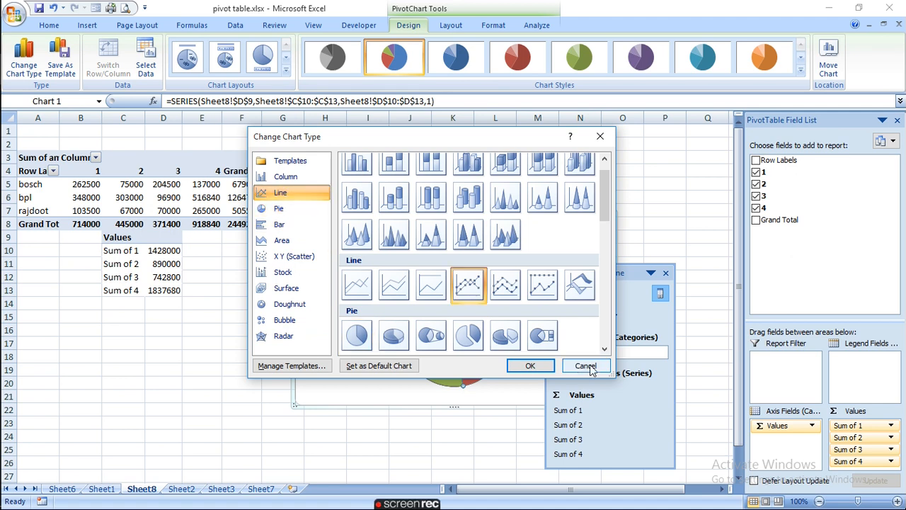
click(535, 366)
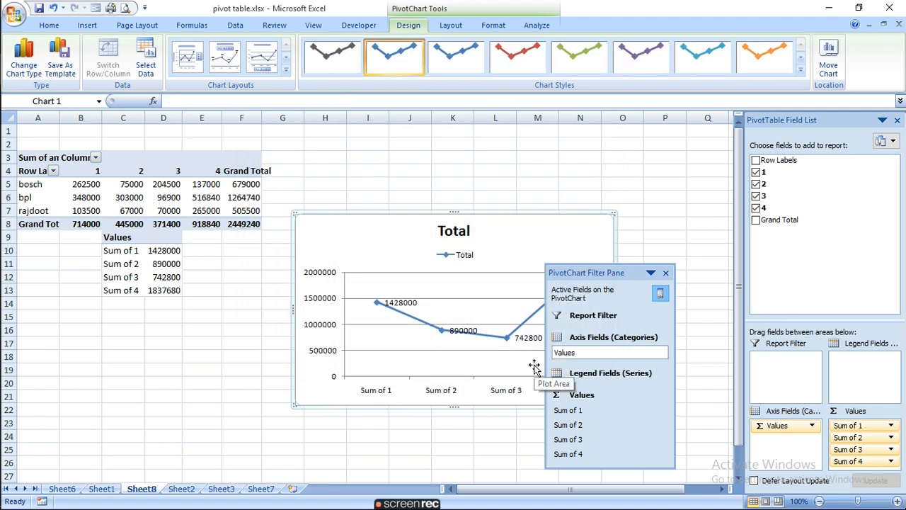
drag(621, 271, 673, 171)
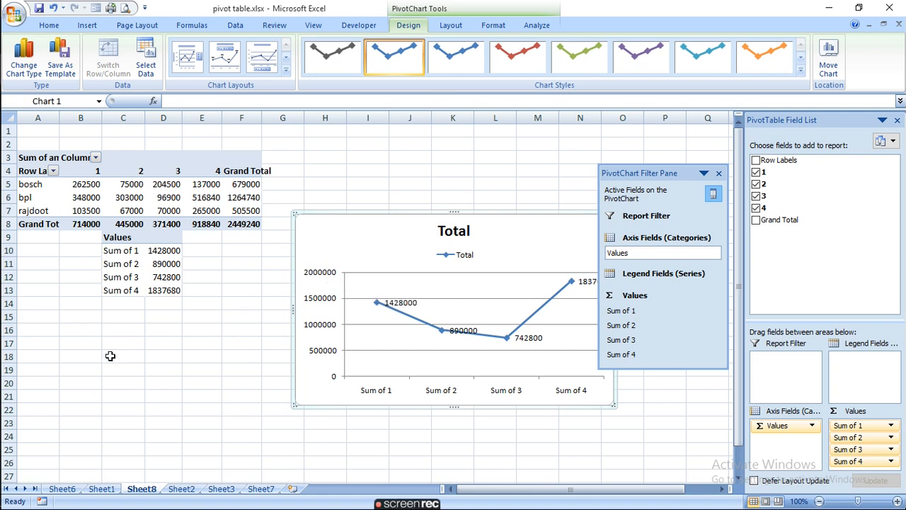
Step: Look through the line chart's axis title and legend options and set the chart title to Above Chart
click(360, 27)
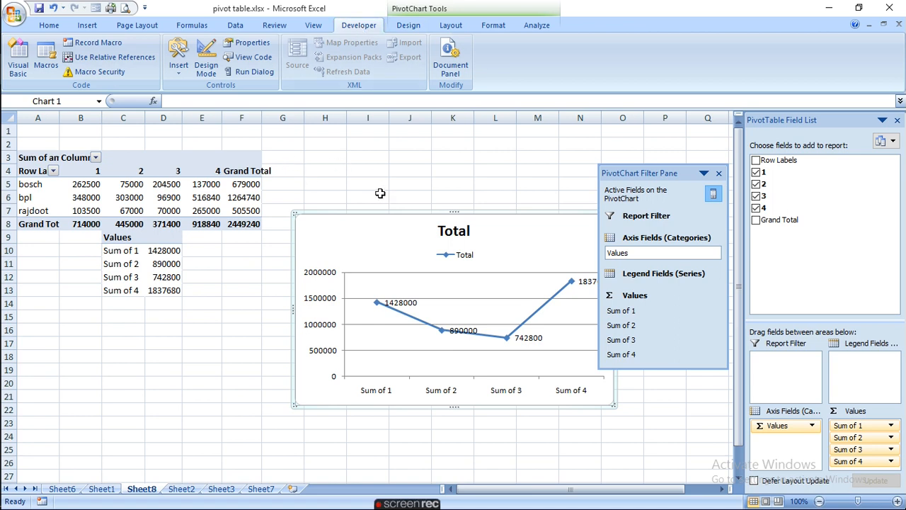
click(415, 27)
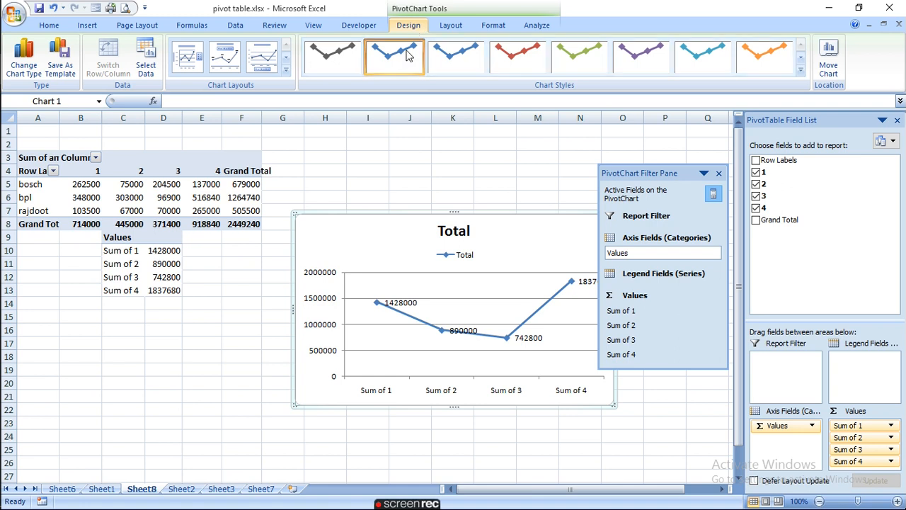
click(451, 26)
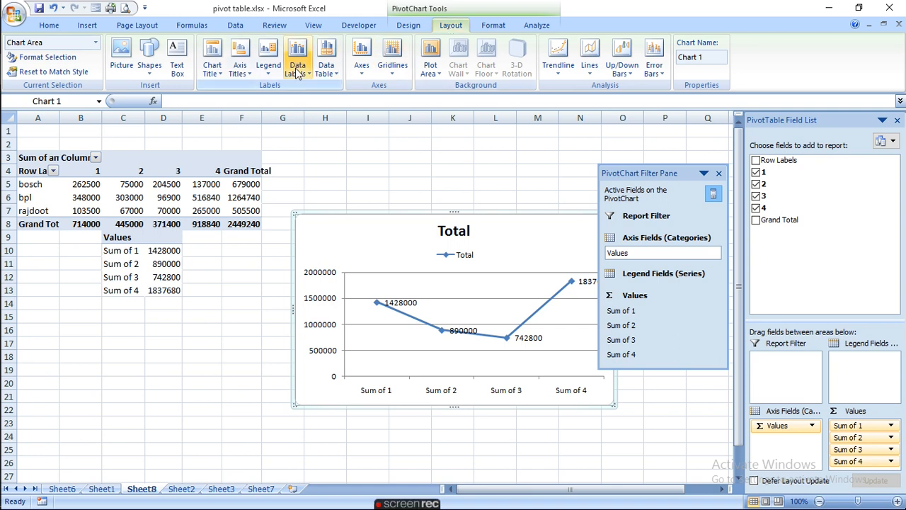
click(240, 66)
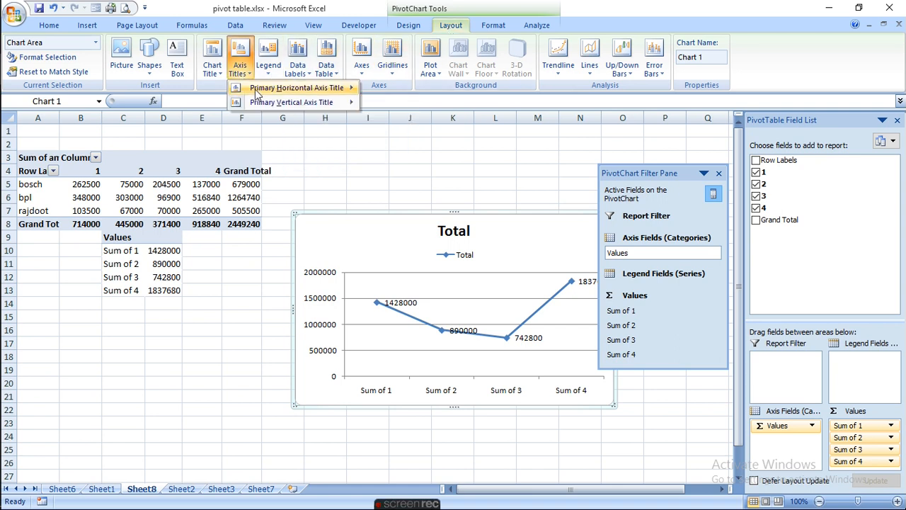
mouse_move(263, 107)
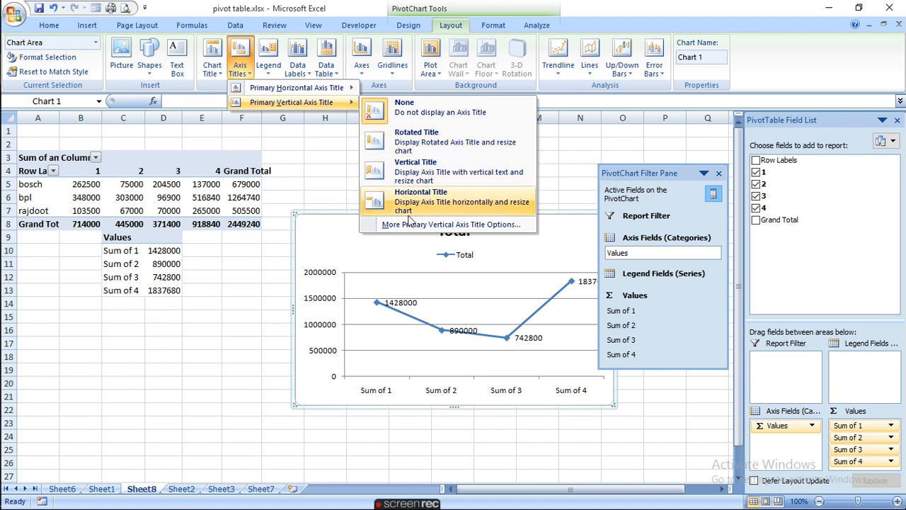
click(276, 60)
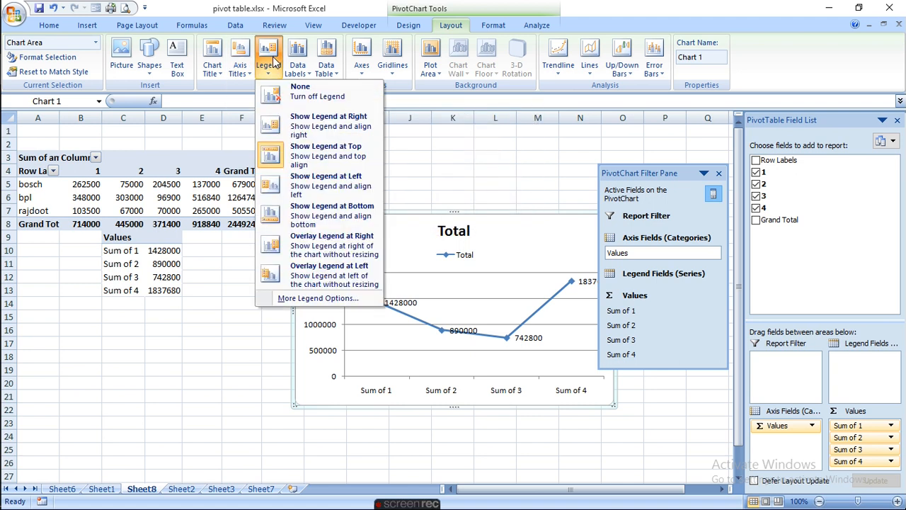
click(546, 176)
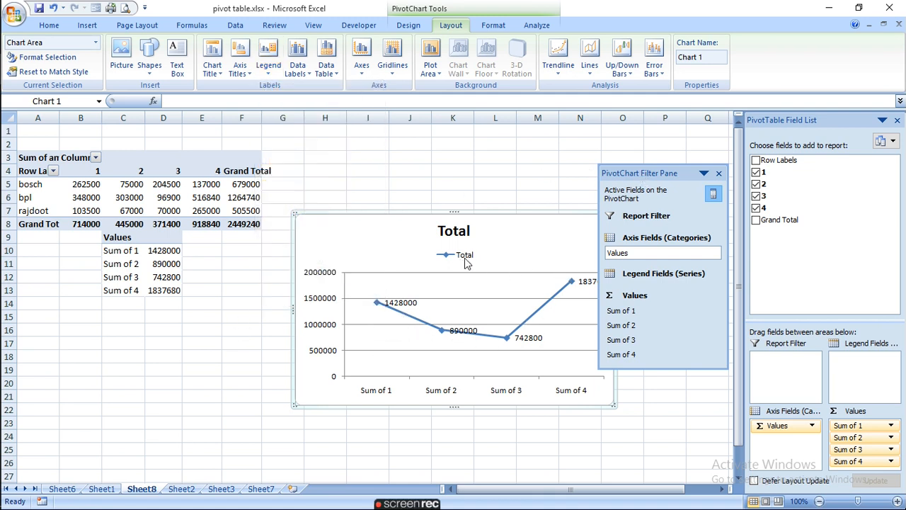
click(212, 76)
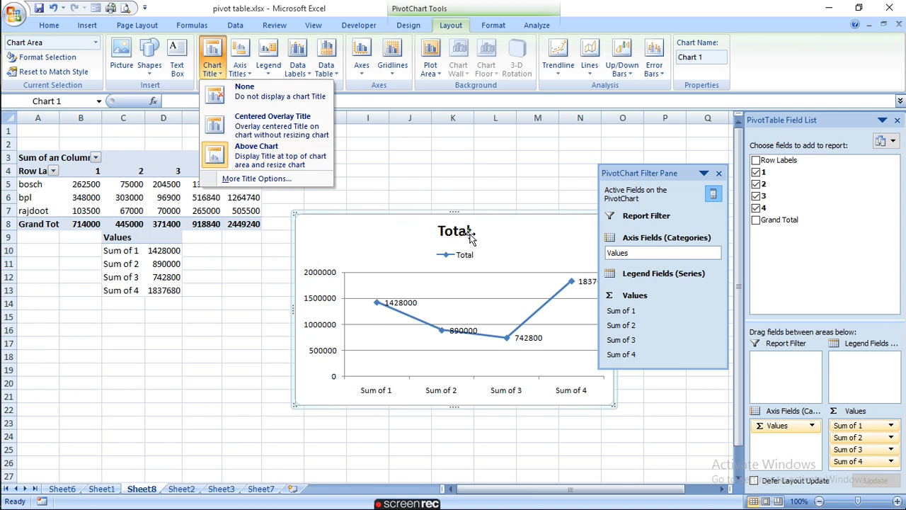
click(256, 160)
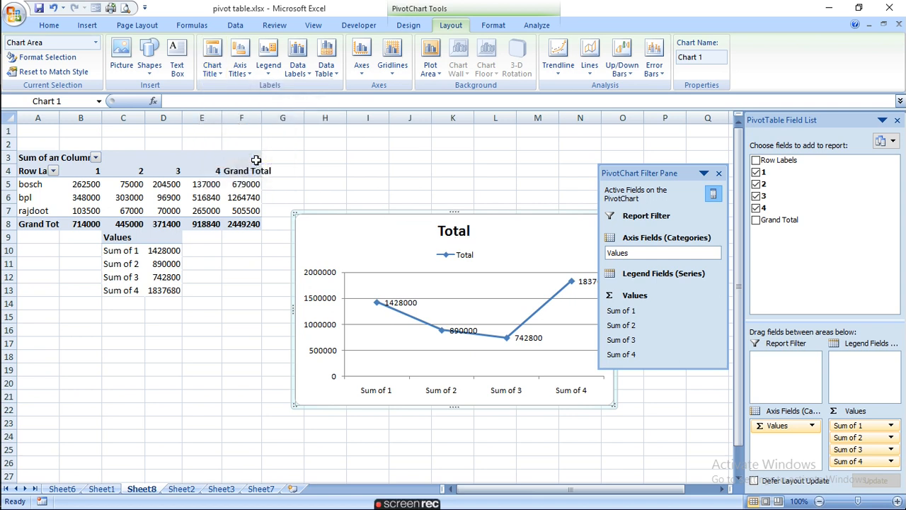
Step: Try the line chart's data labels below, above and to the right of the data points
click(307, 74)
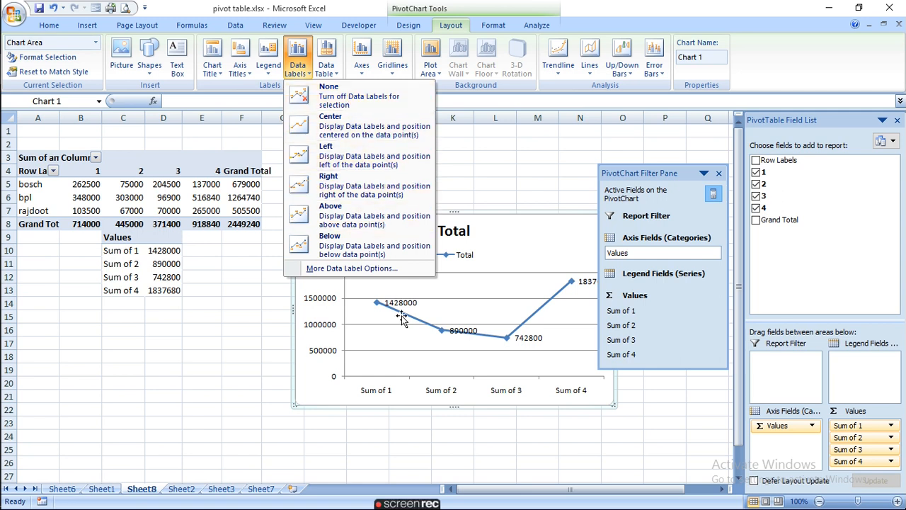
click(356, 249)
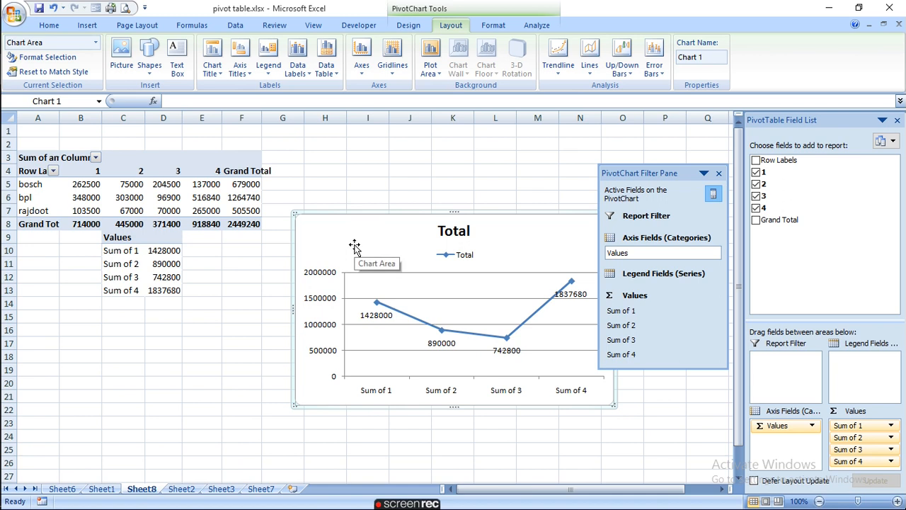
click(324, 74)
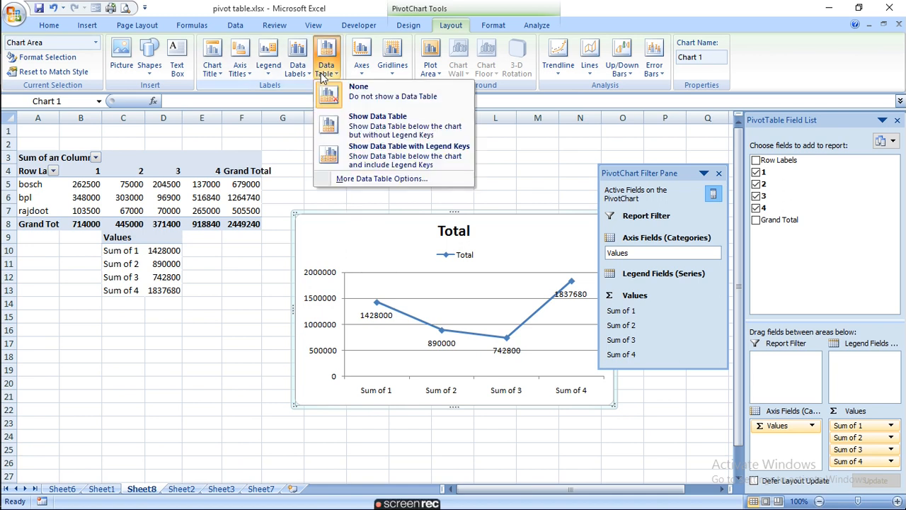
click(304, 73)
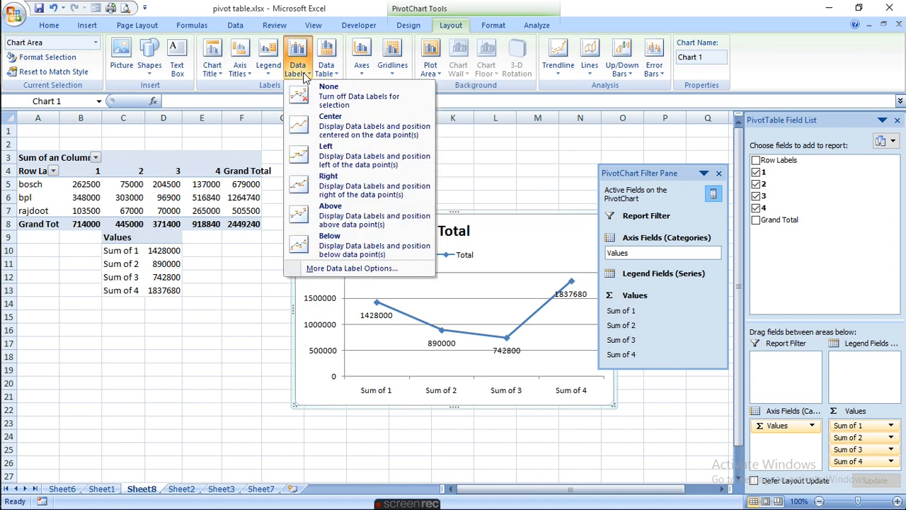
click(343, 218)
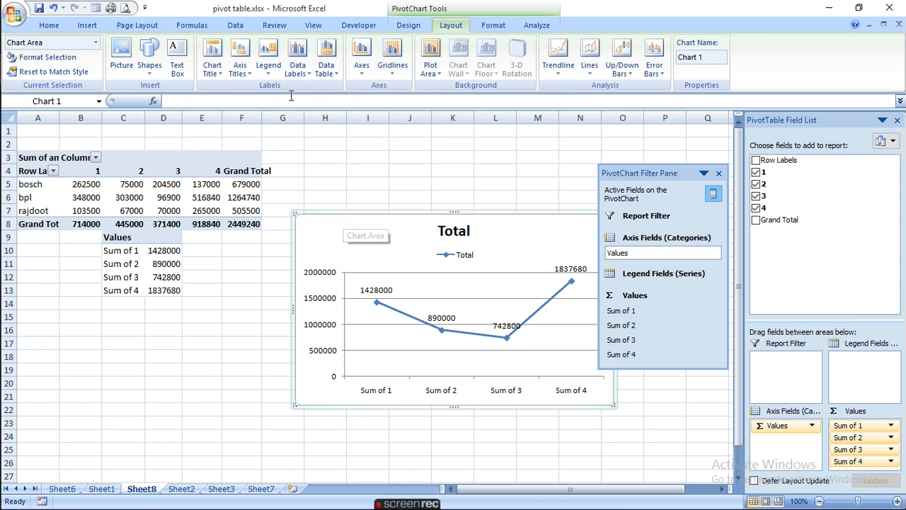
click(302, 74)
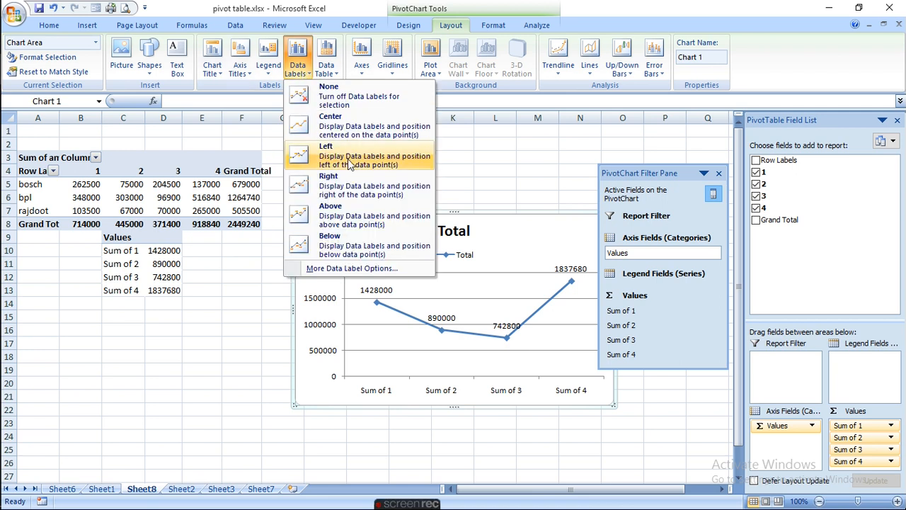
click(352, 191)
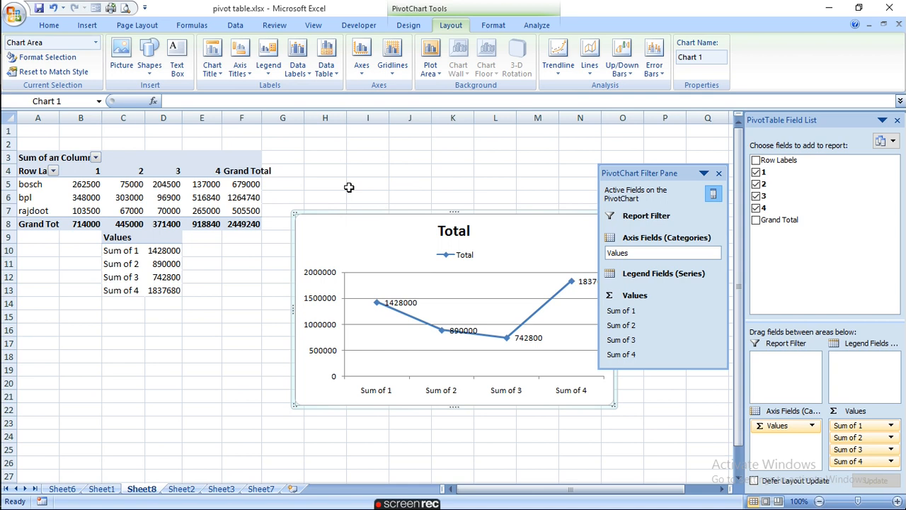
Step: Try the data labels to the left of and centered on the data points, and turn them off
click(299, 72)
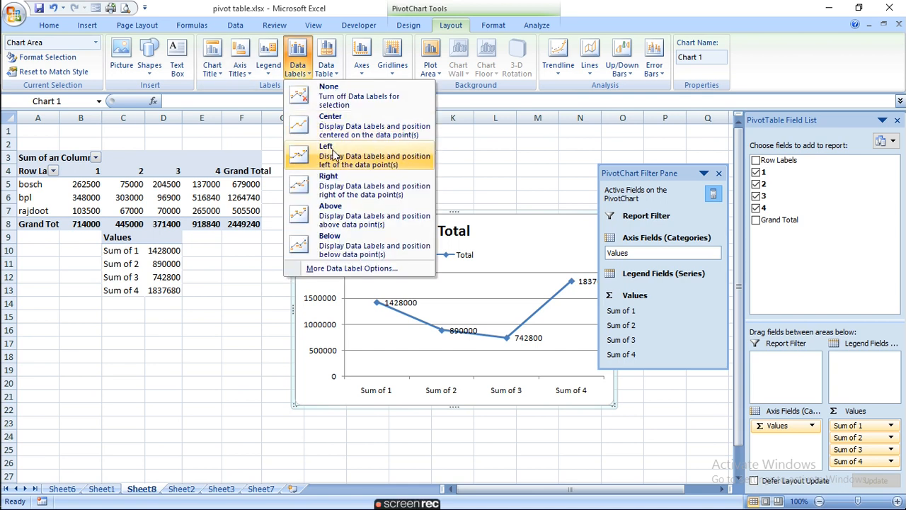
click(333, 154)
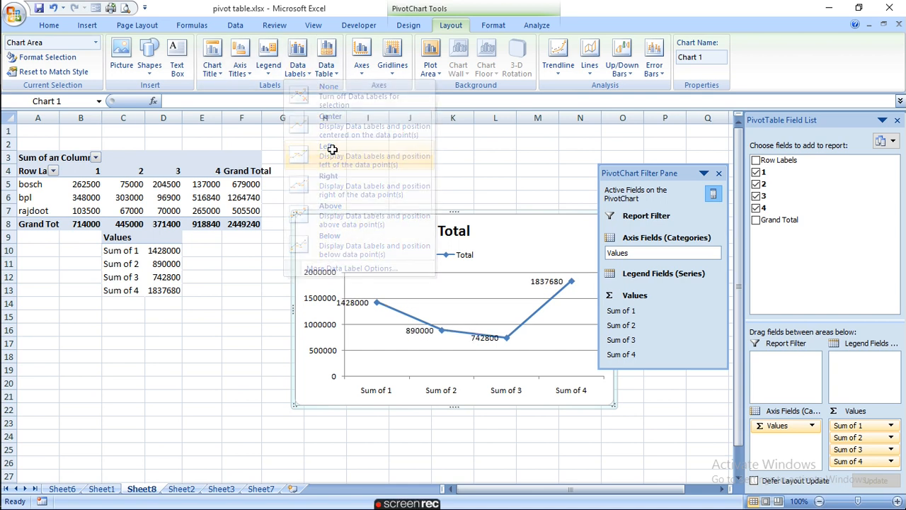
click(300, 61)
click(337, 133)
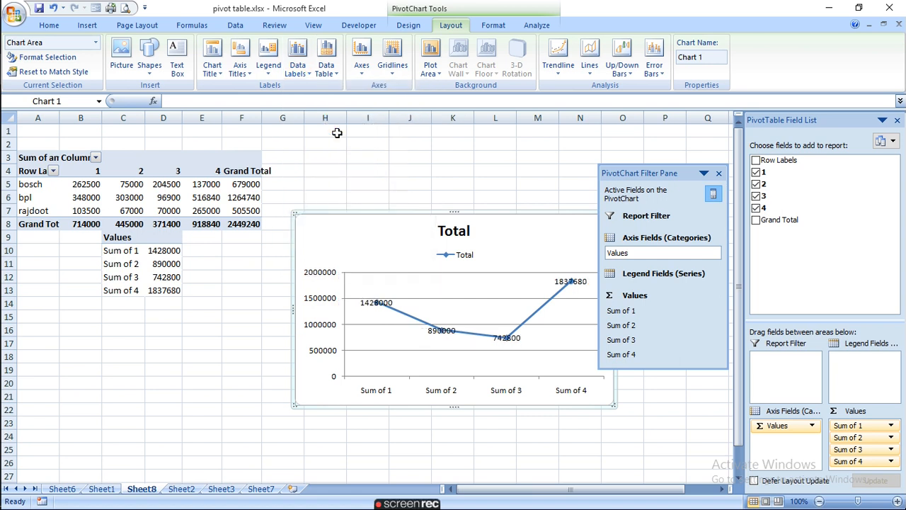
click(298, 61)
click(314, 103)
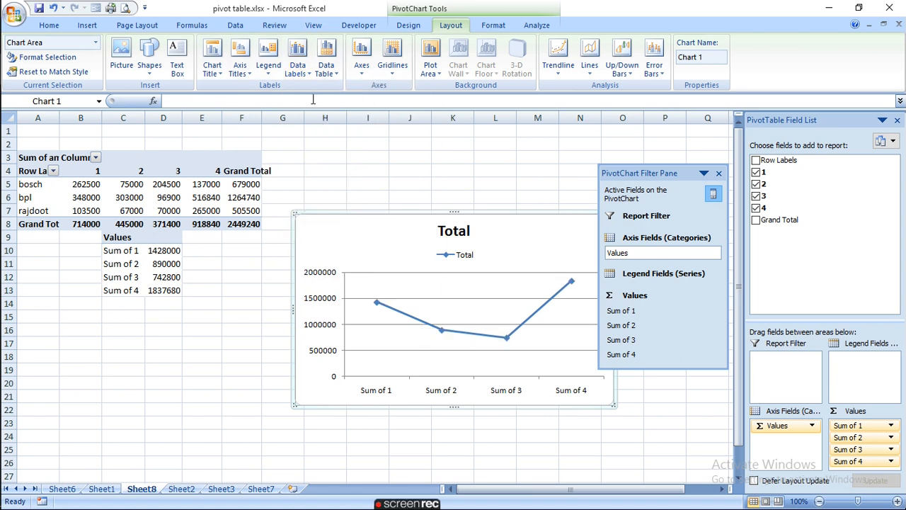
Step: Turn the line chart's data labels back on with Center and reposition them above the data points
click(304, 67)
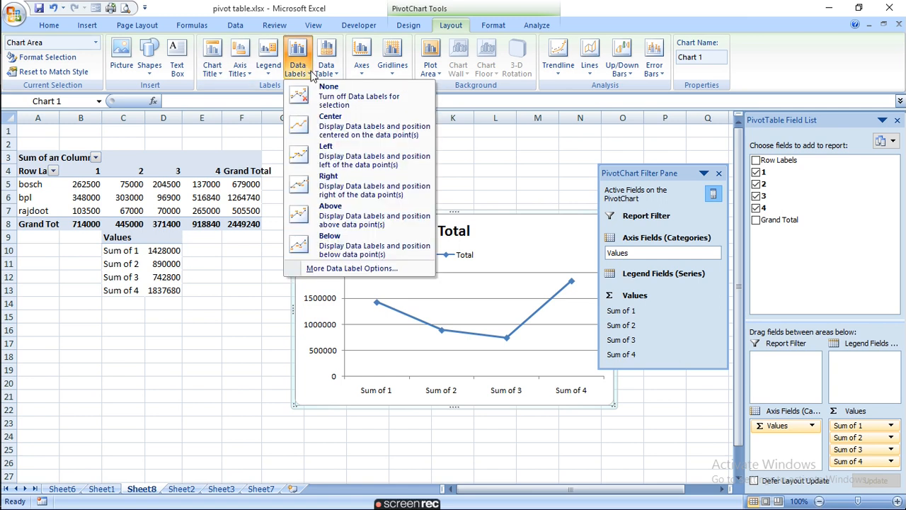
click(344, 124)
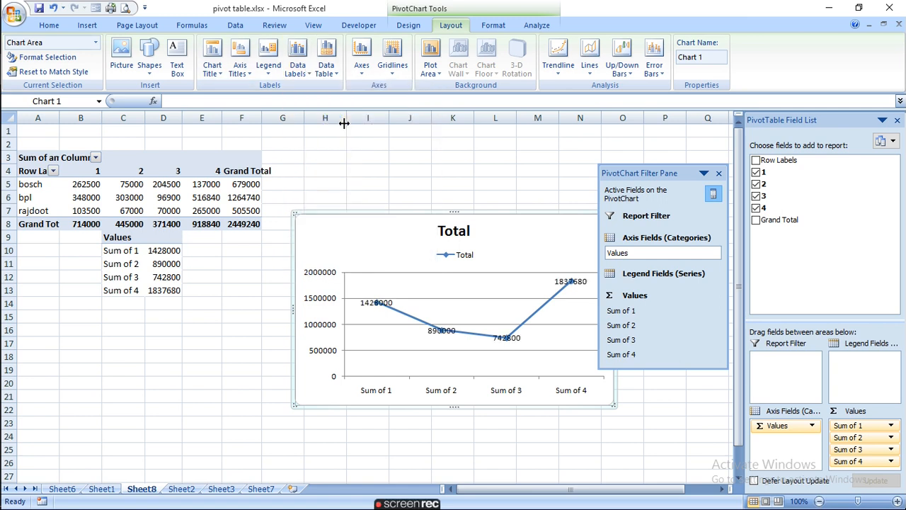
click(297, 67)
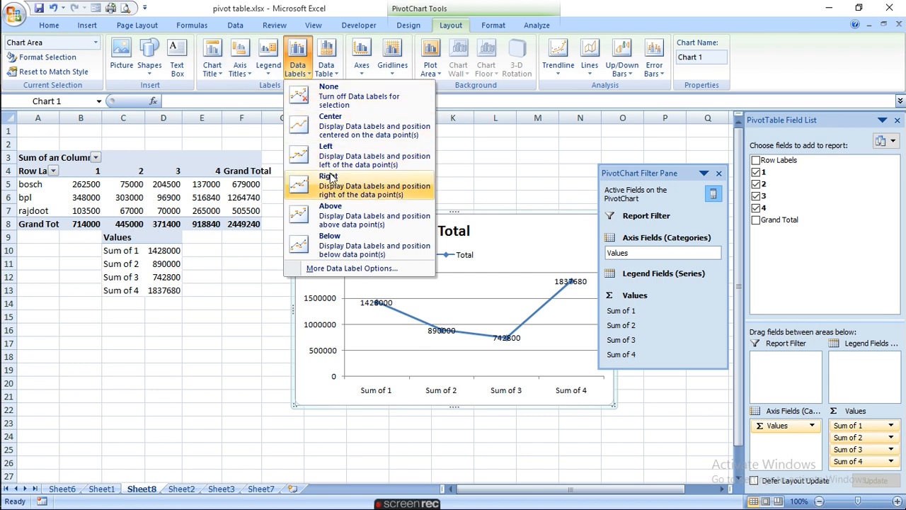
click(330, 205)
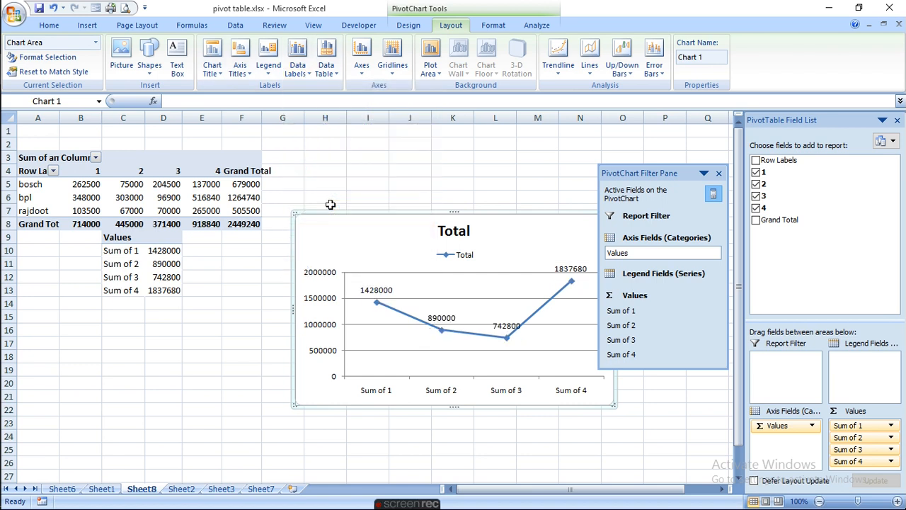
Step: Try the primary horizontal axis in right-to-left order, and restore Show Left to Right Axis
click(360, 74)
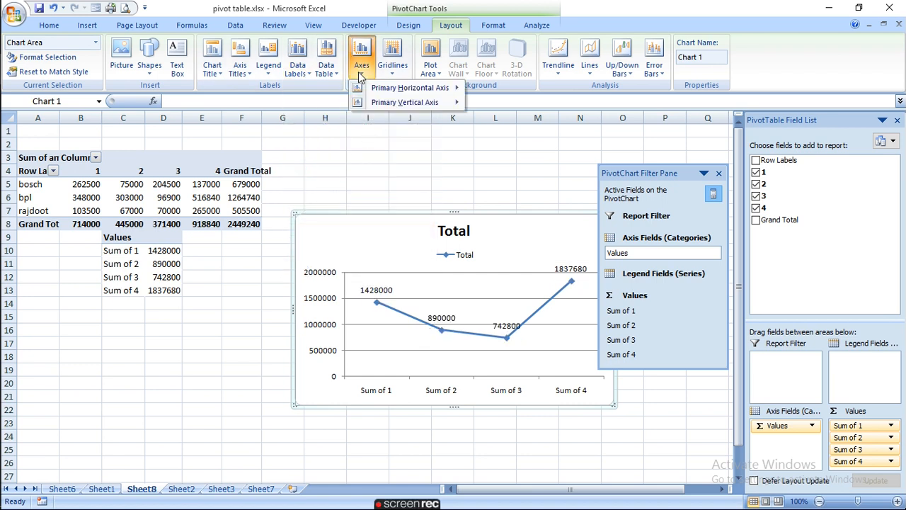
mouse_move(437, 94)
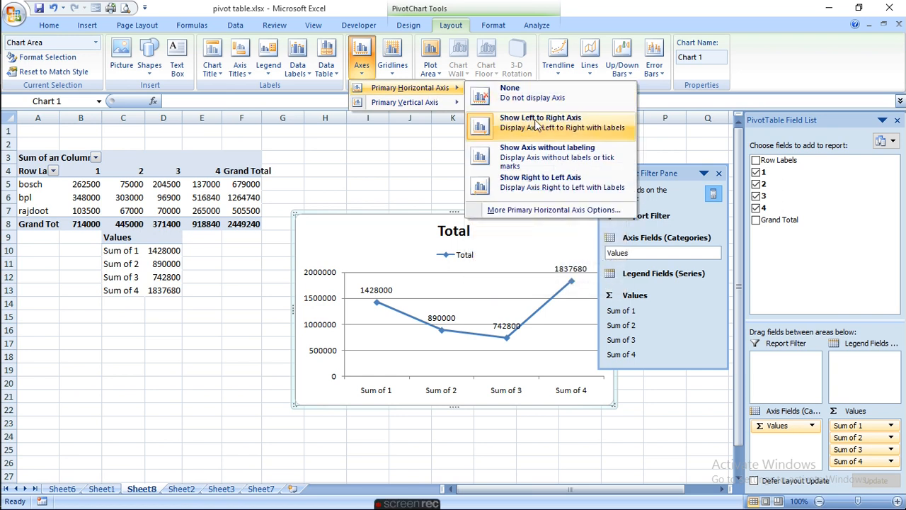
click(532, 187)
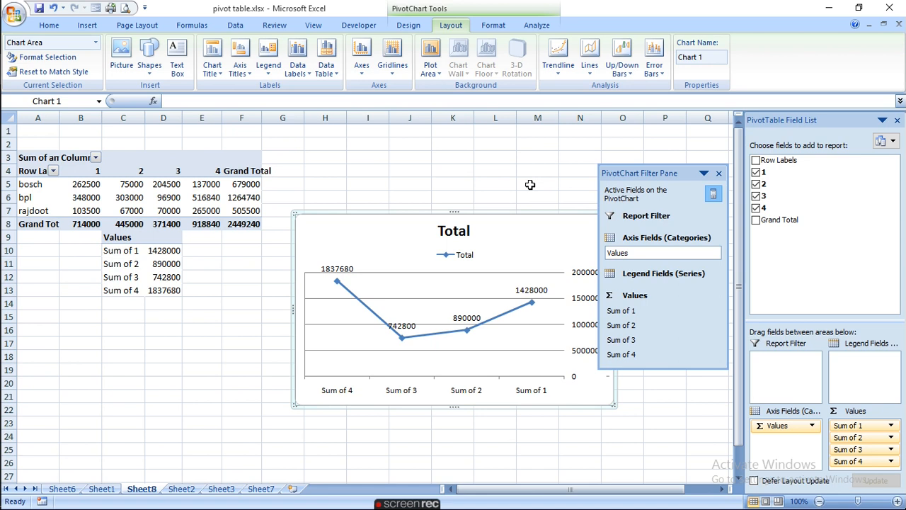
click(369, 68)
mouse_move(409, 93)
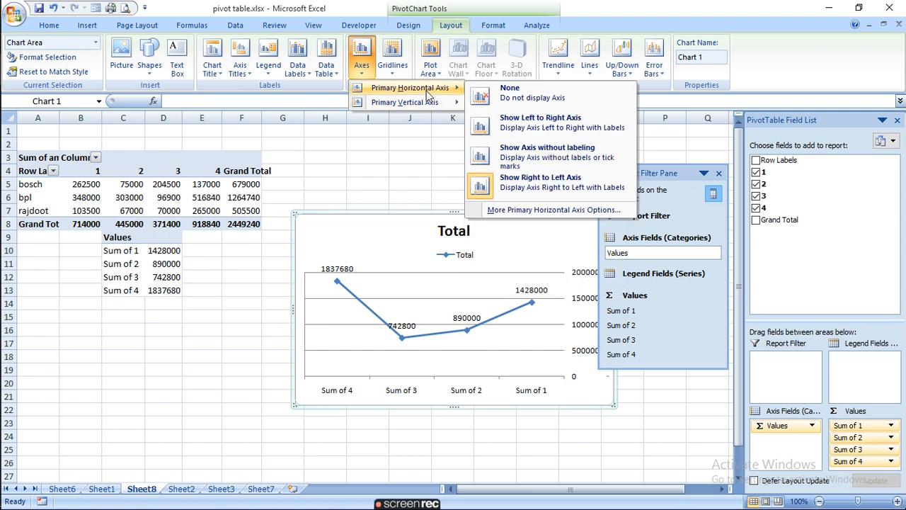
click(575, 128)
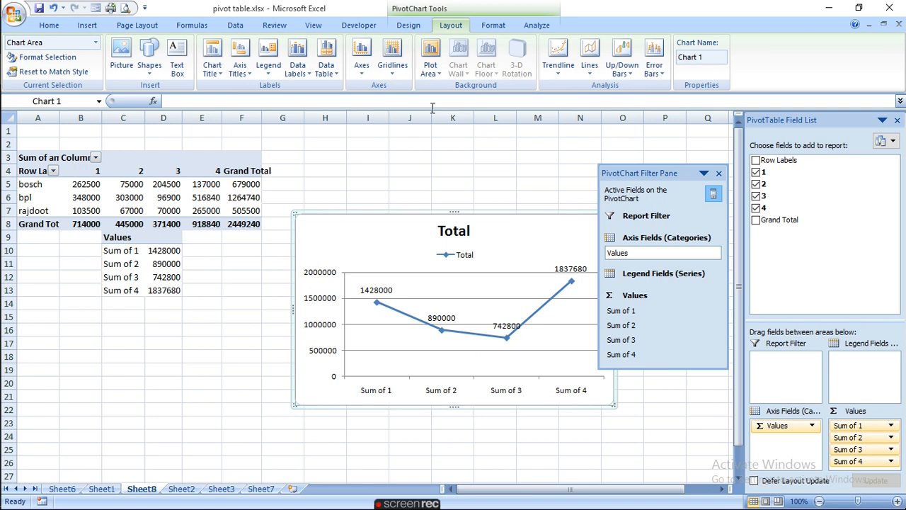
Step: Look through the line chart's plot area fill options and choose Show Plot Area
click(432, 70)
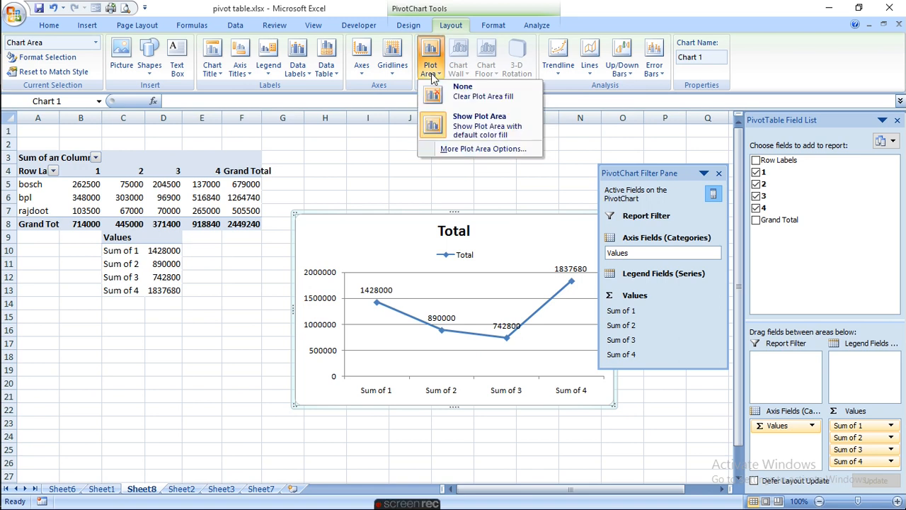
click(472, 126)
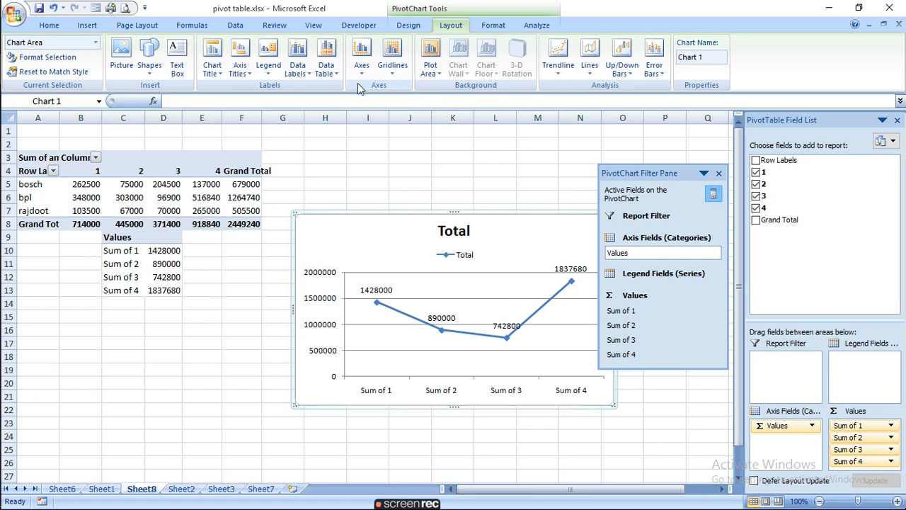
click(437, 74)
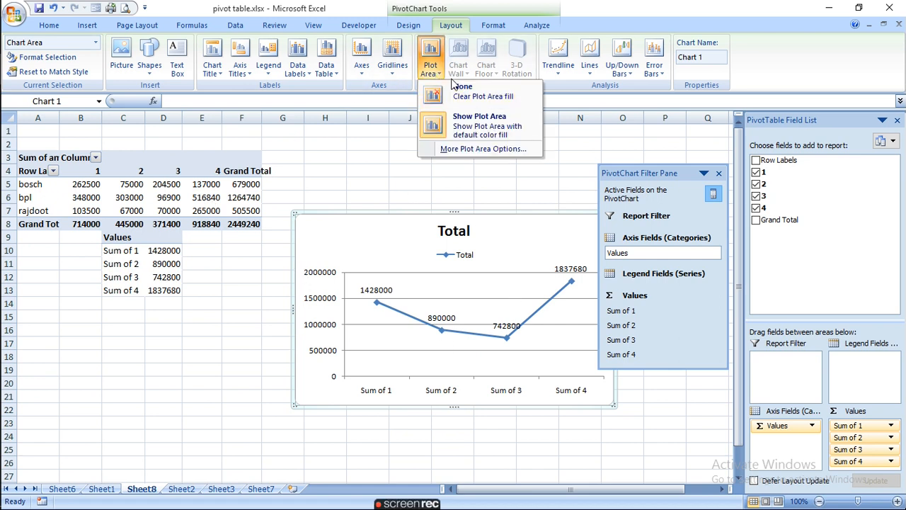
click(458, 73)
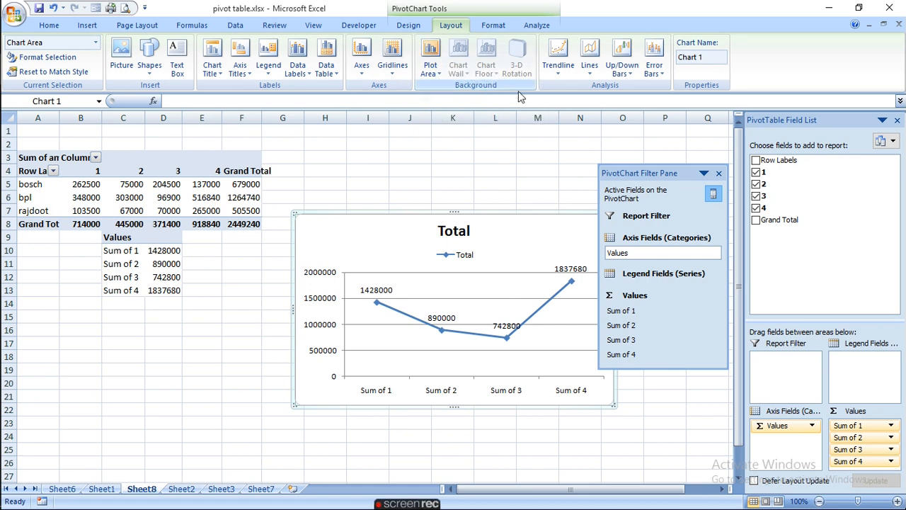
Step: Try a Two Period Moving Average trendline on the line chart and remove it
click(564, 77)
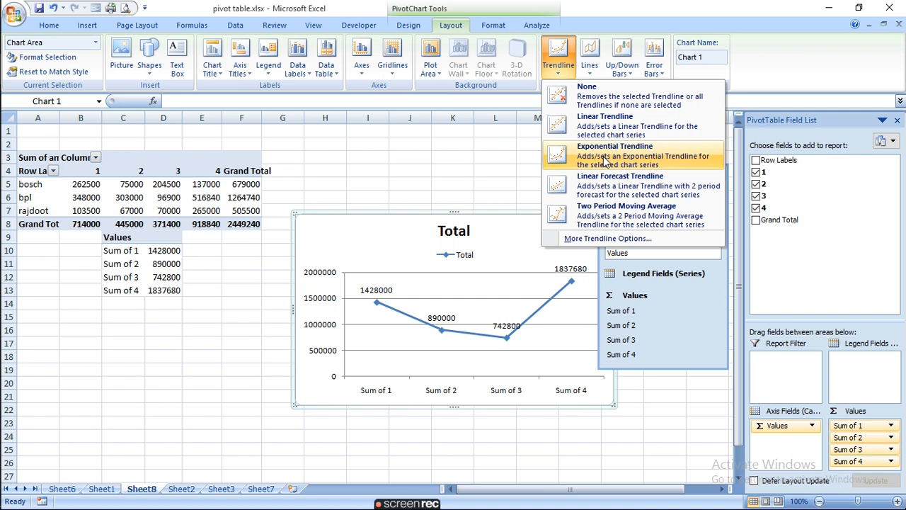
click(604, 220)
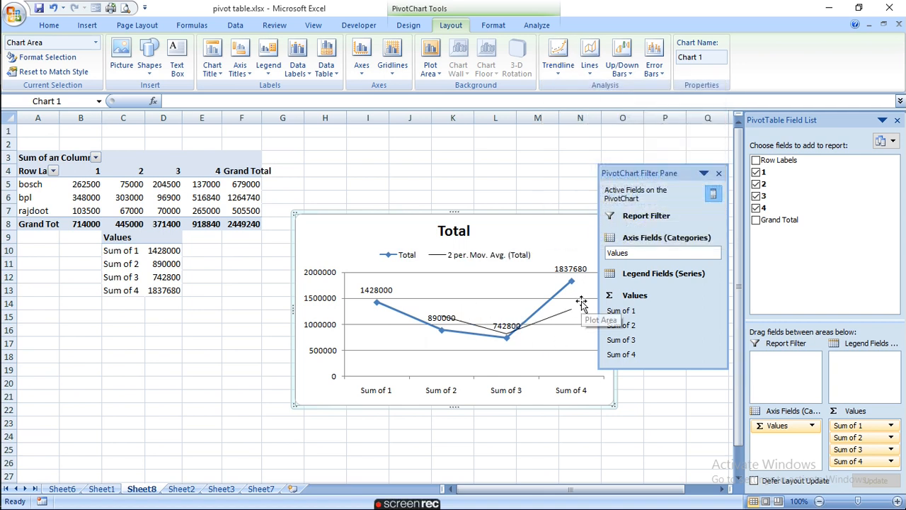
click(557, 73)
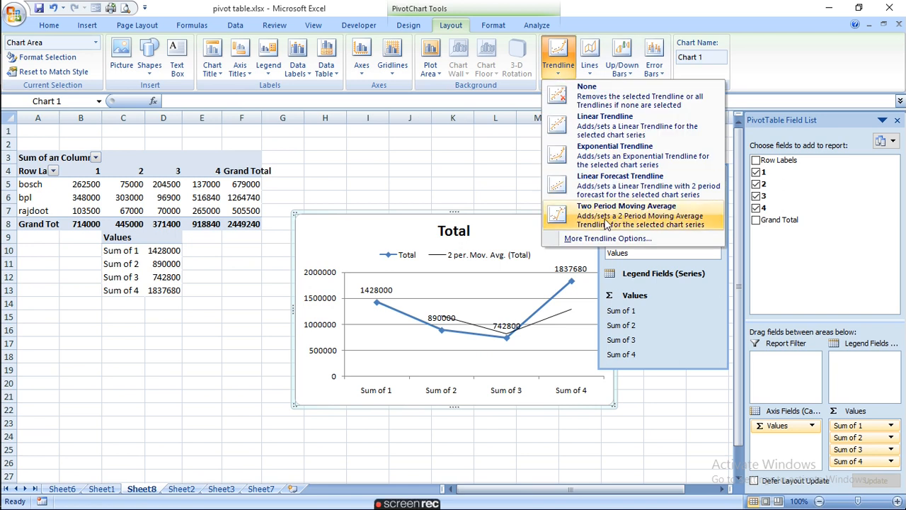
click(606, 97)
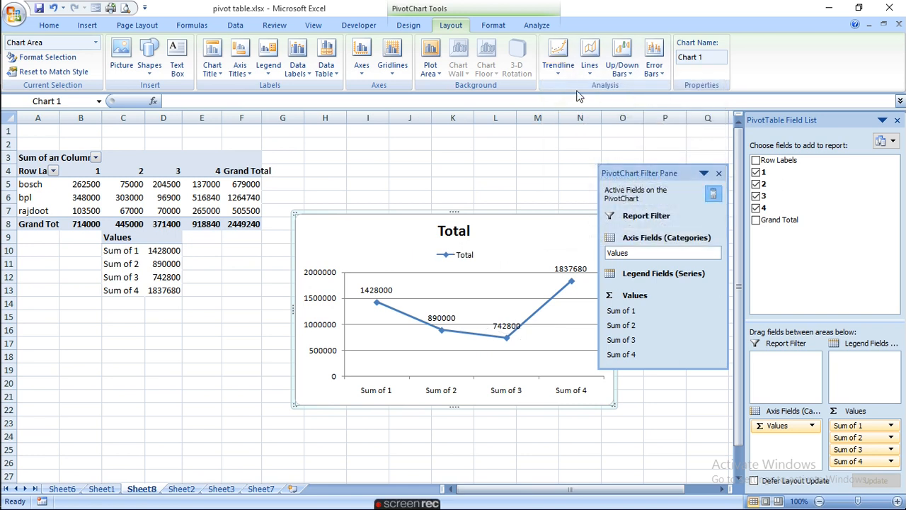
Step: Try drop lines on the line chart and replace them with high-low lines
click(593, 71)
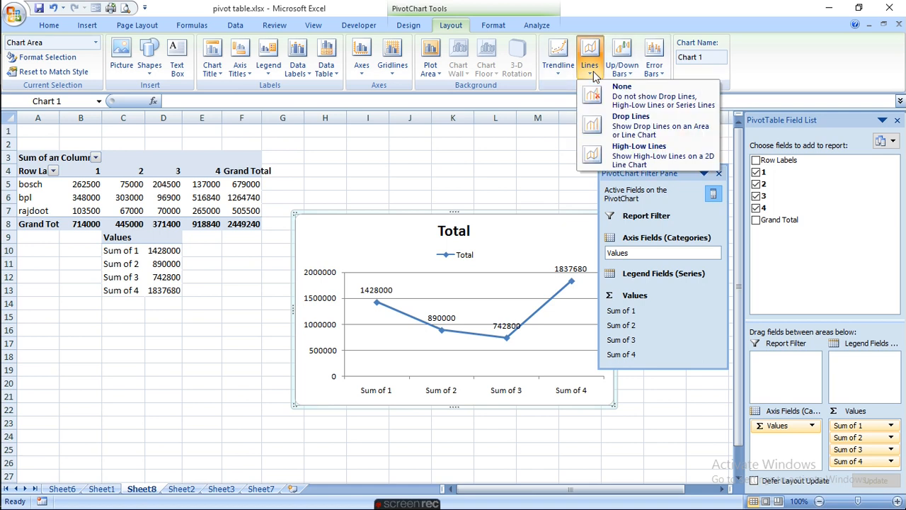
click(633, 119)
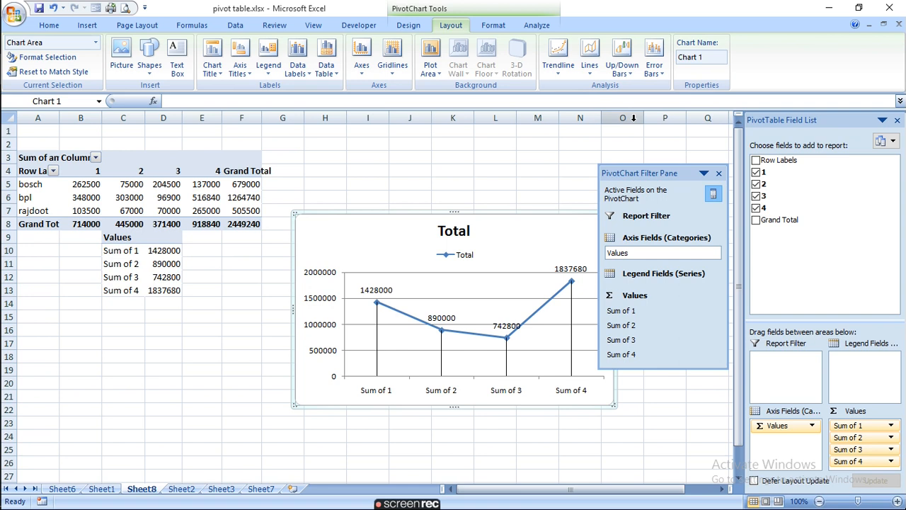
click(594, 69)
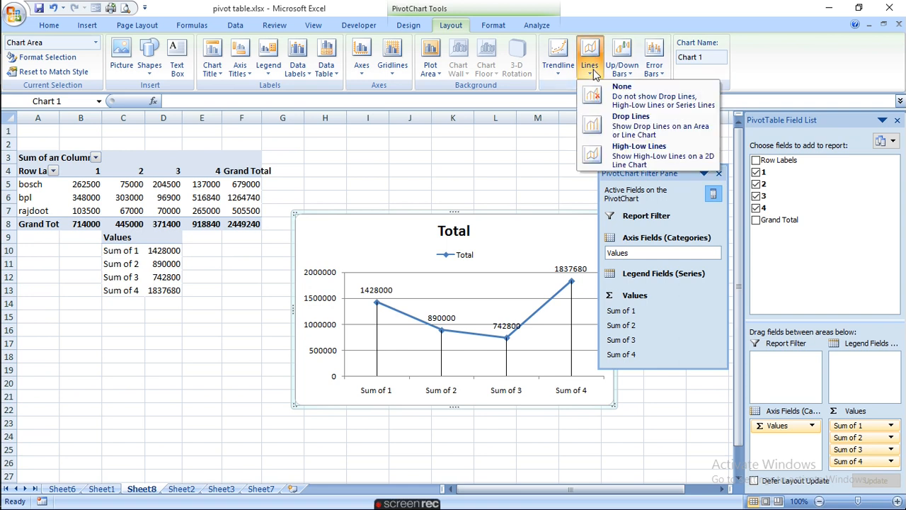
click(633, 158)
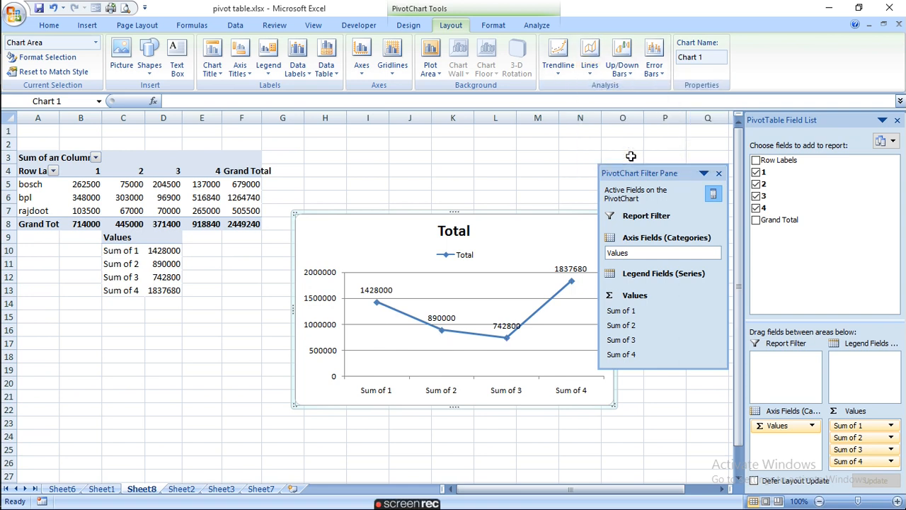
Step: Try Up/Down Bars on the line chart and reapply High-Low Lines
click(622, 65)
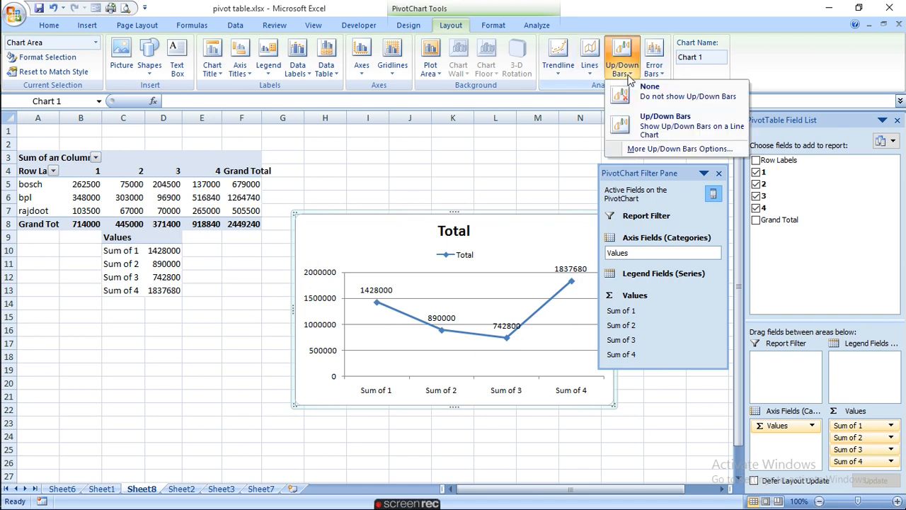
click(655, 128)
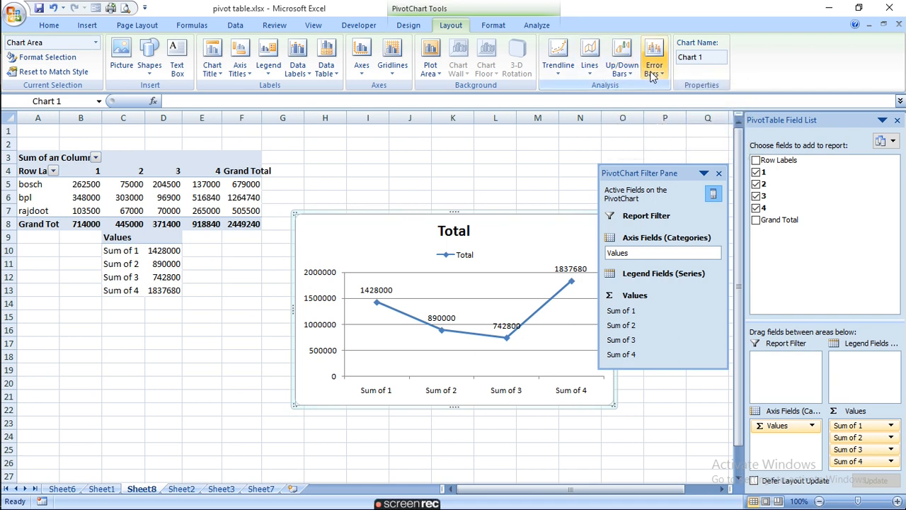
click(590, 62)
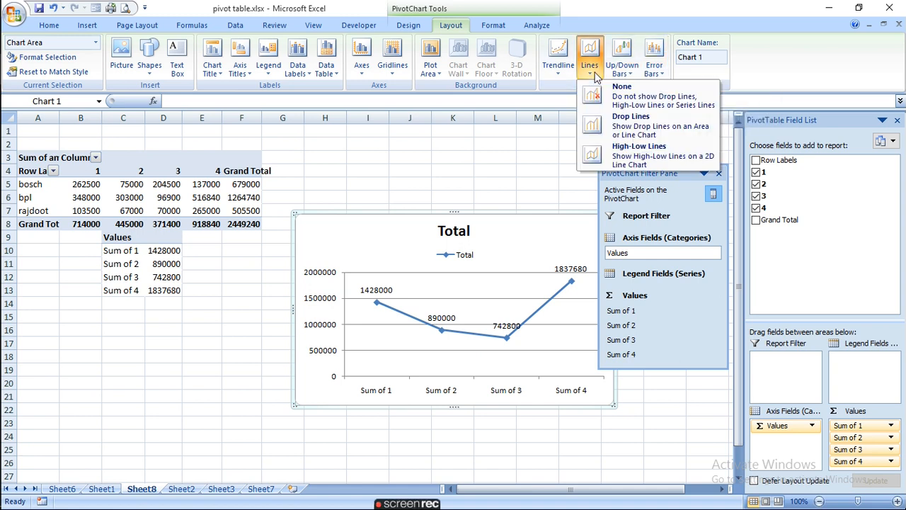
click(631, 162)
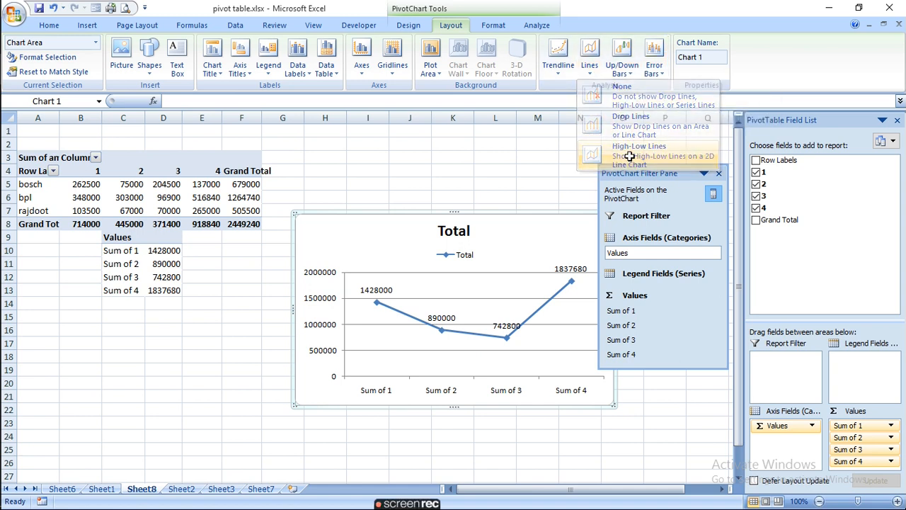
Step: Add drop lines to the line chart and close the PivotChart Filter Pane
click(592, 70)
click(630, 131)
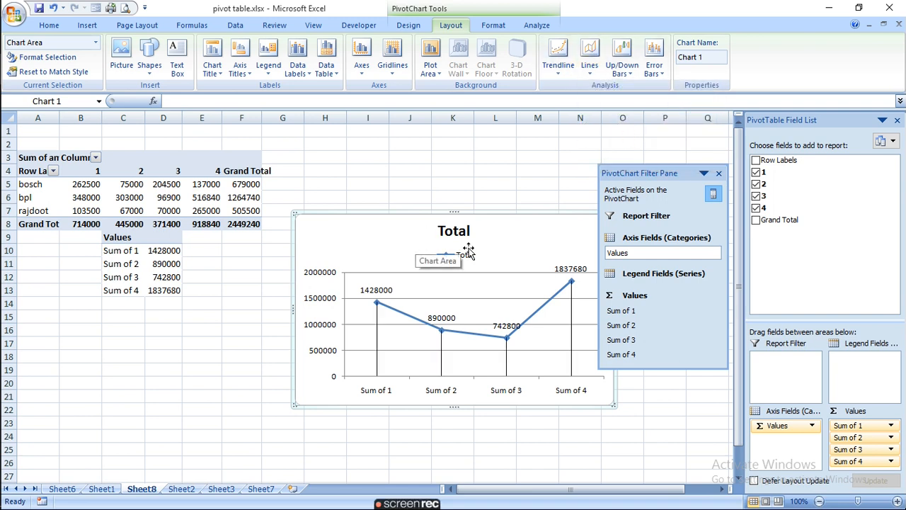
click(718, 174)
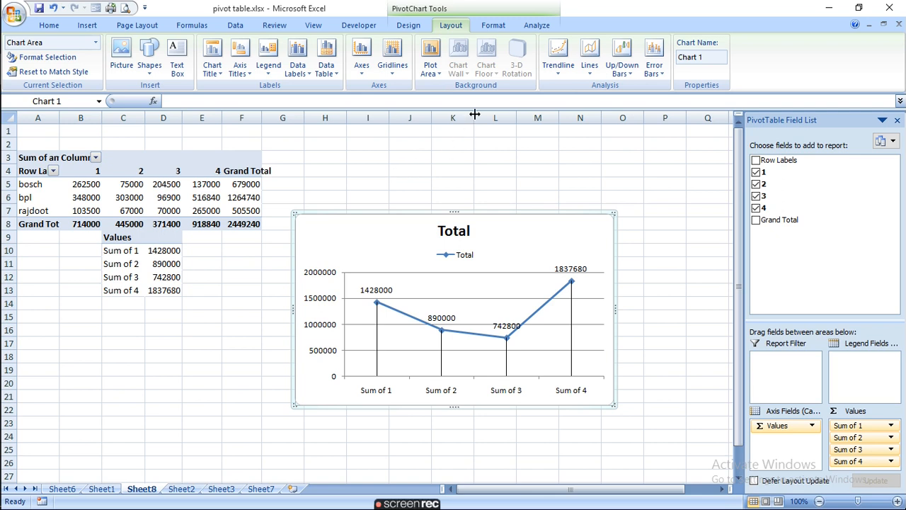
Step: Look over the chart's formatting and analysis commands, hide and reshow the field list, and view the clear and refresh options
click(498, 25)
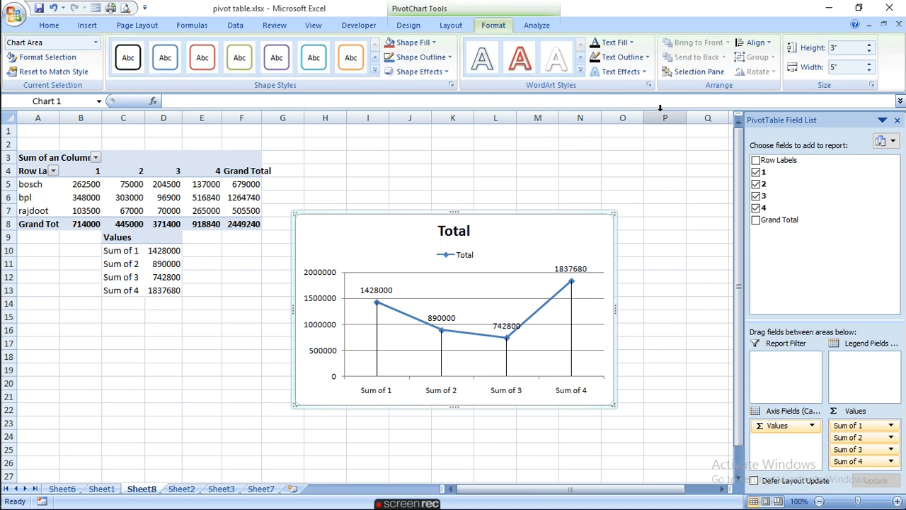
click(536, 25)
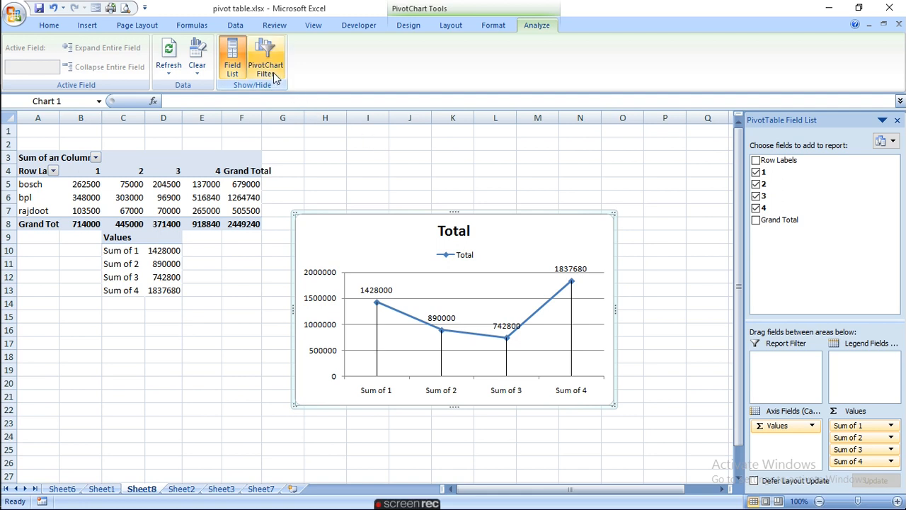
click(240, 76)
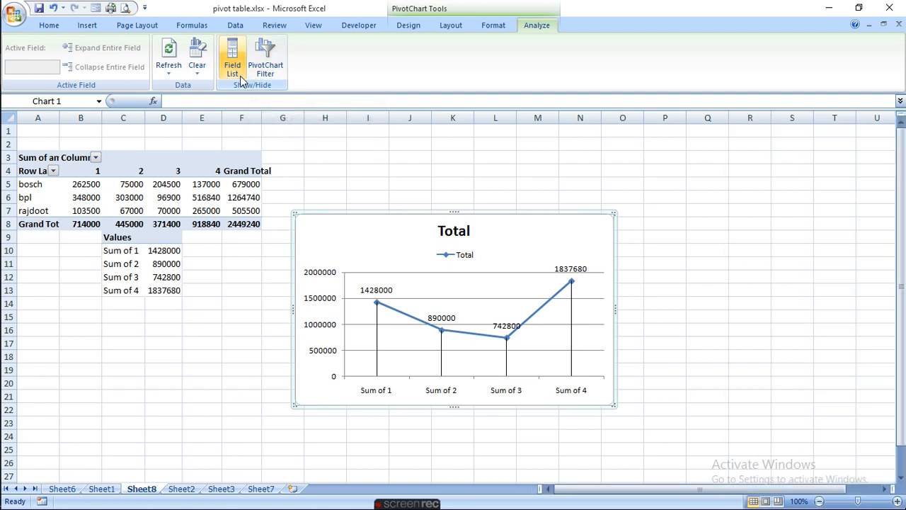
click(240, 76)
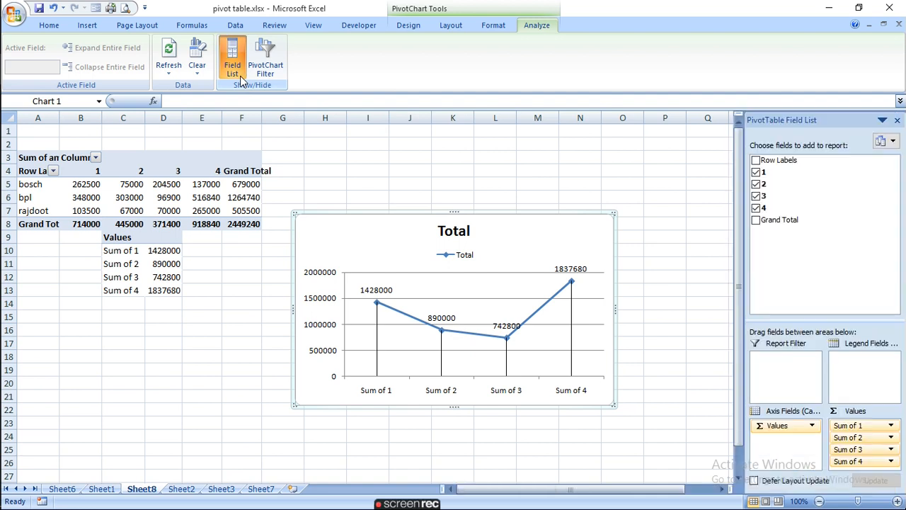
click(202, 76)
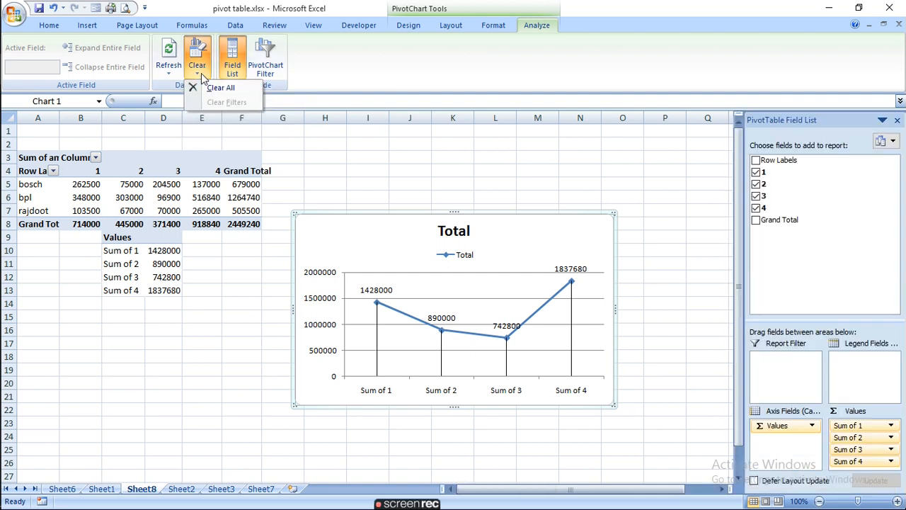
click(169, 77)
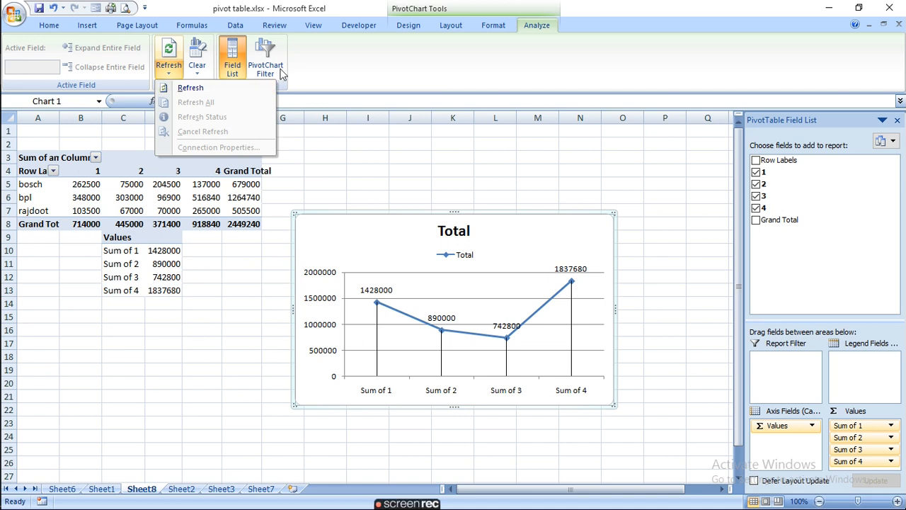
Step: Look over the chart's format, layout and design commands and the Developer and View commands, and deselect the chart by selecting cell J2
click(494, 27)
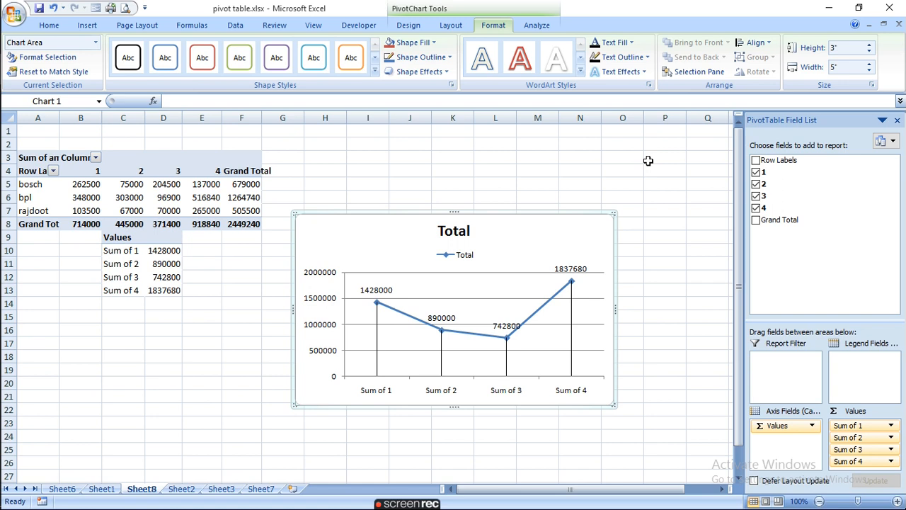
click(451, 27)
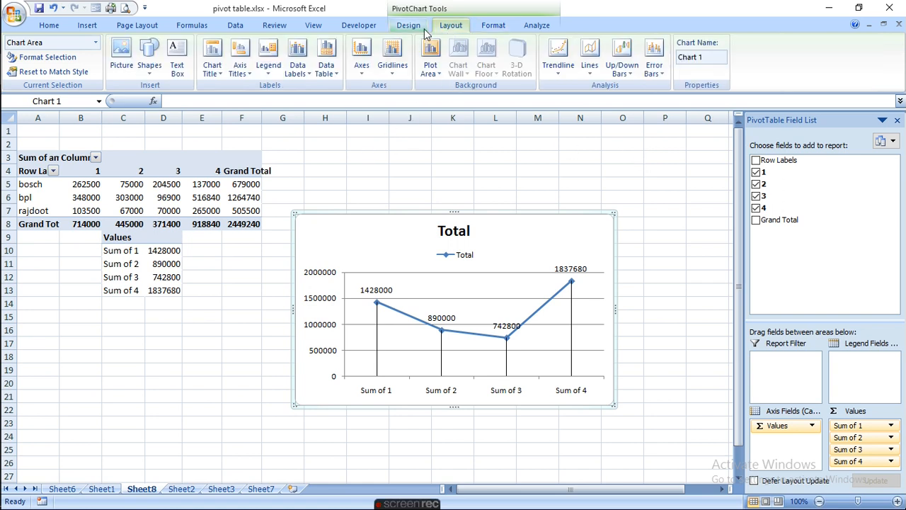
click(422, 28)
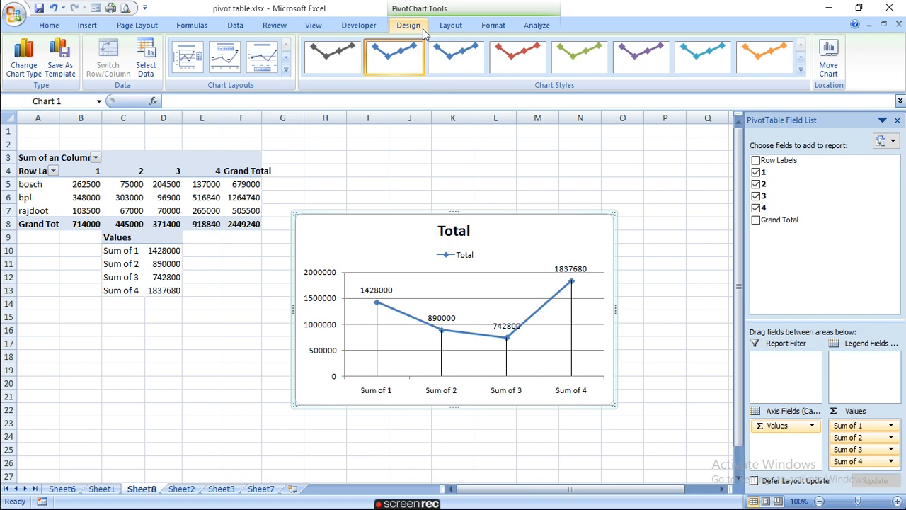
click(366, 28)
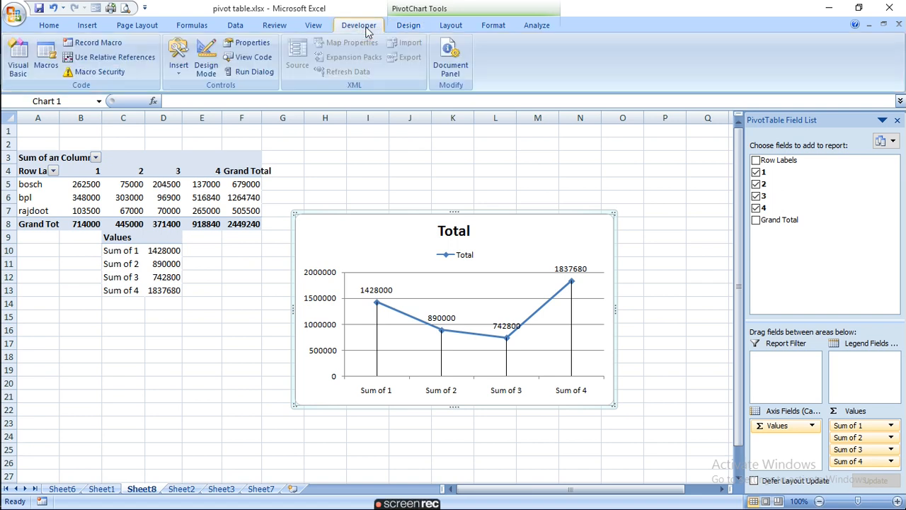
click(313, 28)
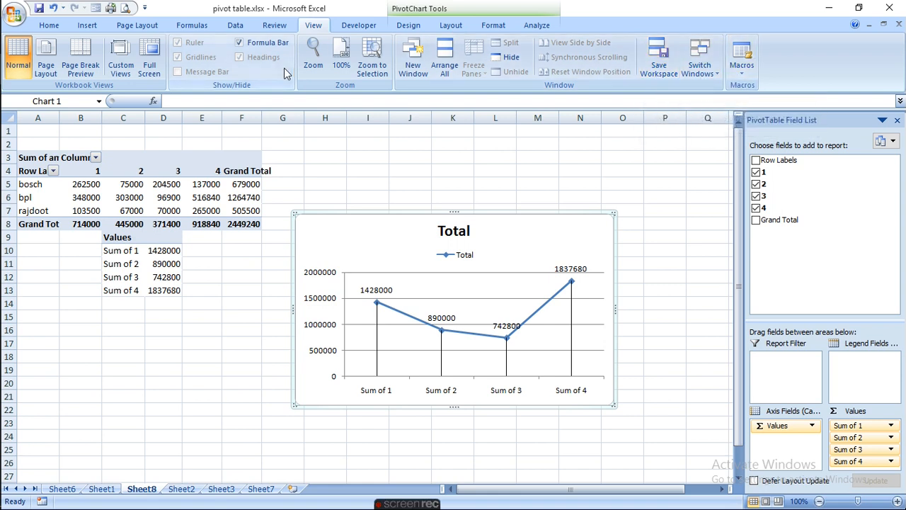
click(399, 138)
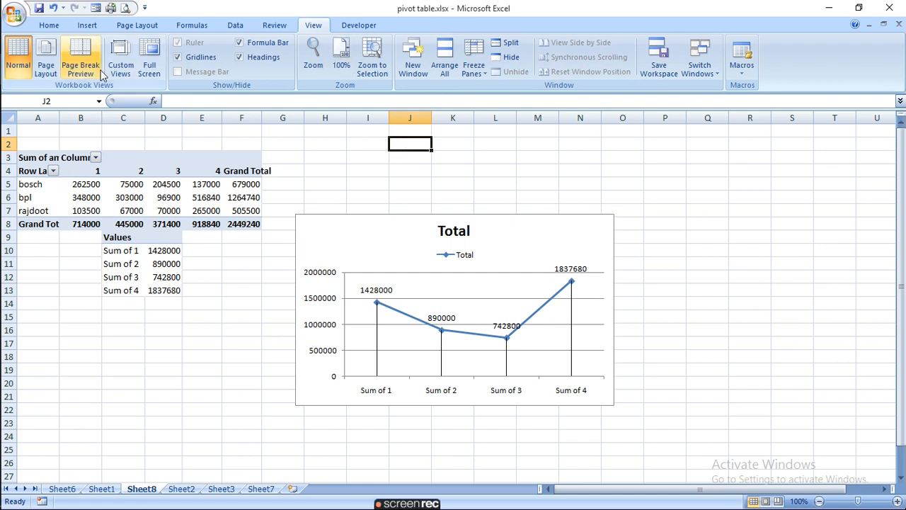
Step: Look over the weekly brand pivot table's option commands and the sort and filter choices of its week column labels
click(175, 163)
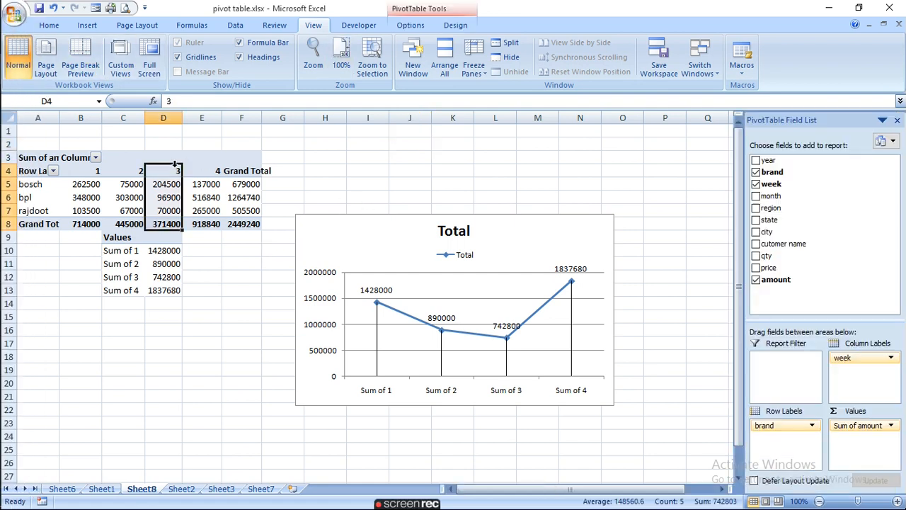
click(122, 157)
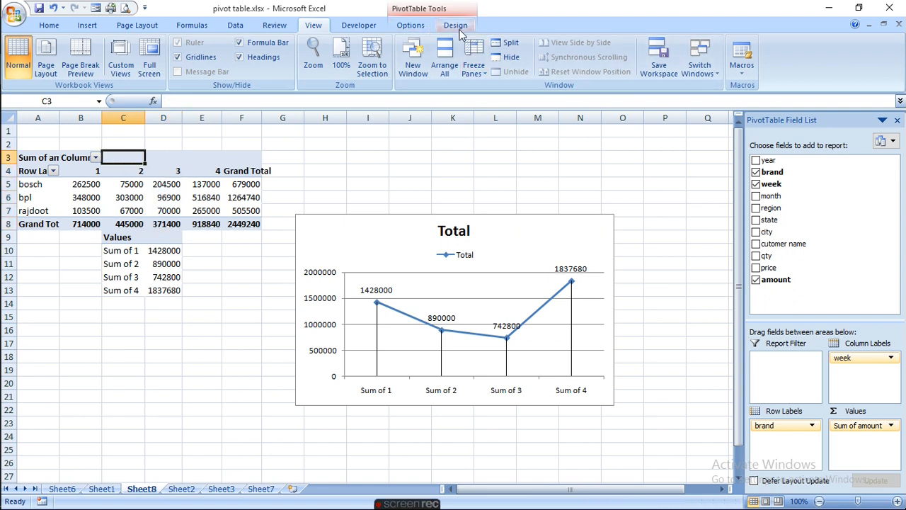
click(411, 26)
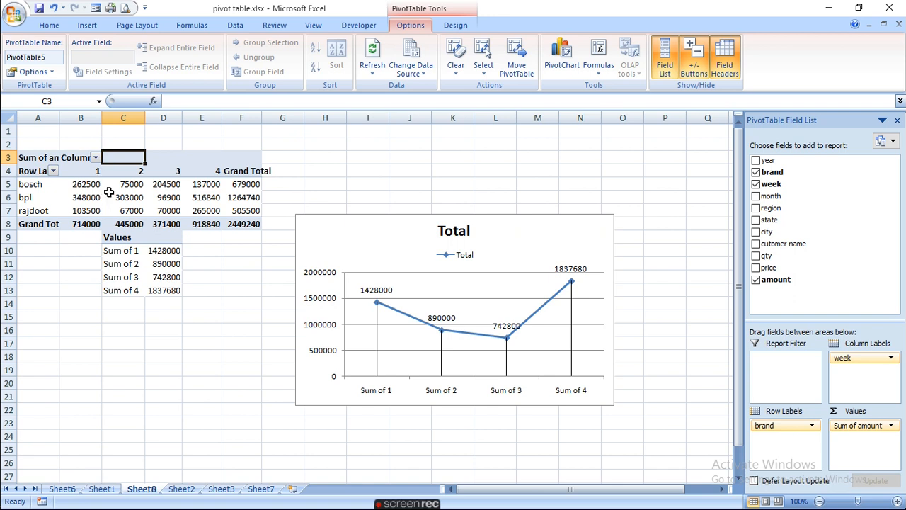
click(95, 158)
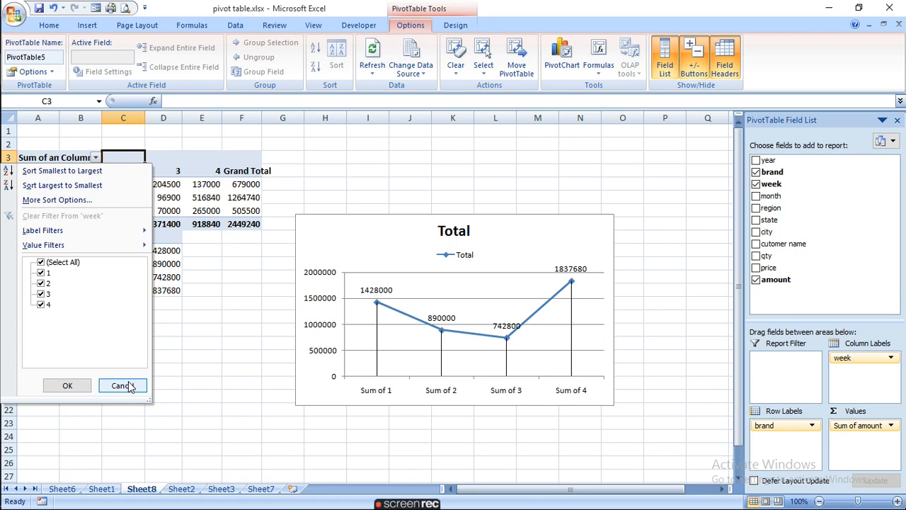
click(33, 172)
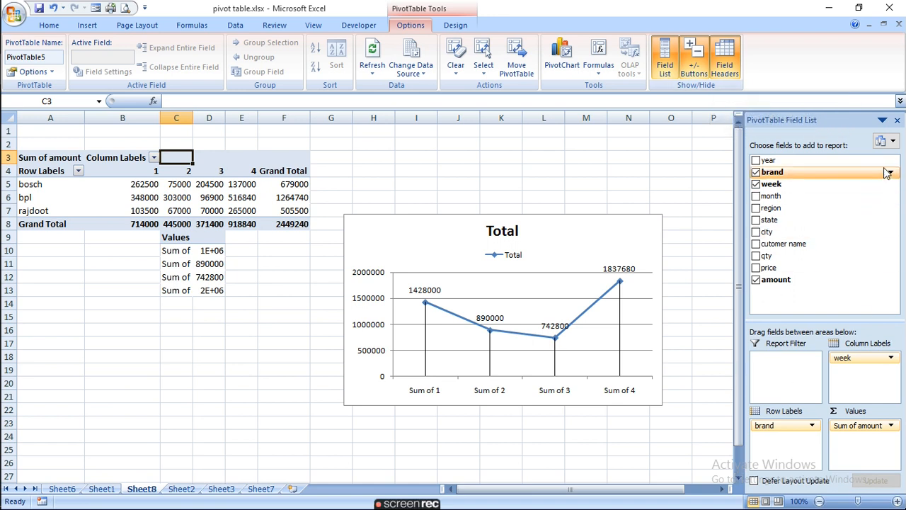
Step: Set the PivotTable Field List layout to Areas Section Only (1 by 4)
click(895, 142)
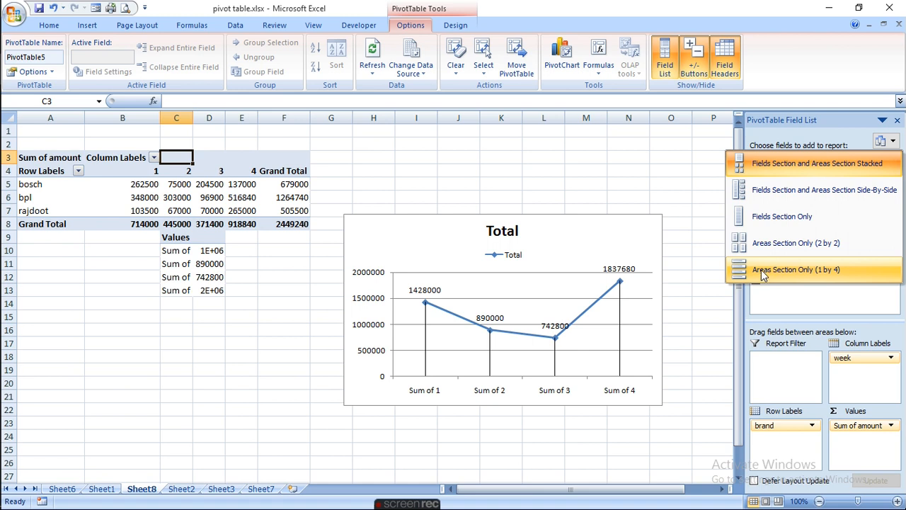
click(755, 273)
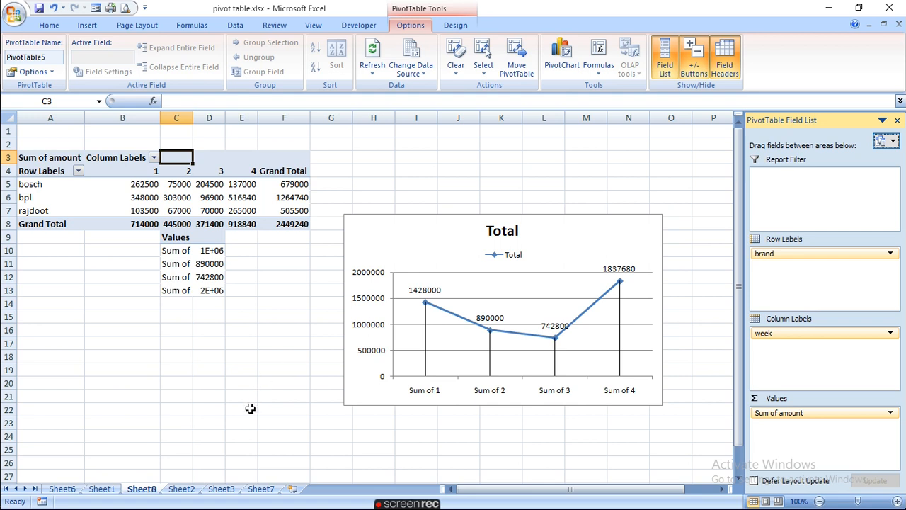
Step: Look over the pivot reports and charts on Sheet2, Sheet3 and Sheet7
click(181, 492)
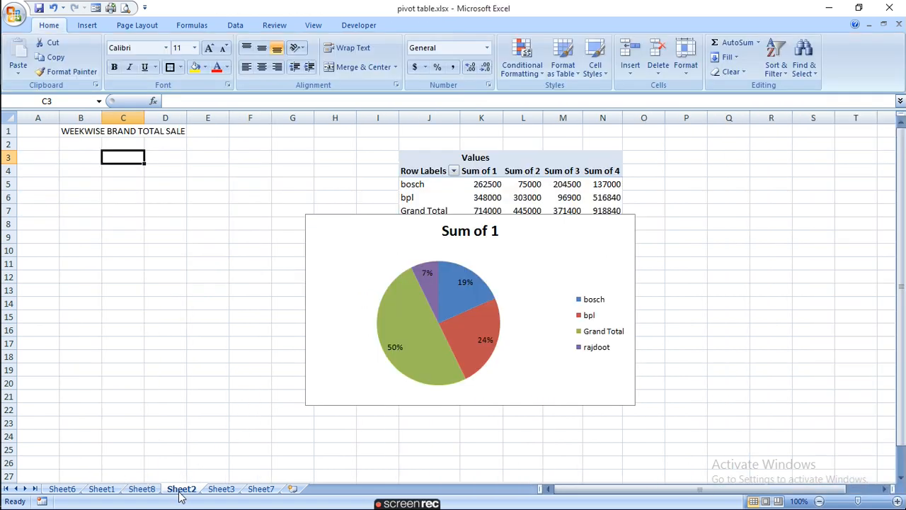
click(221, 490)
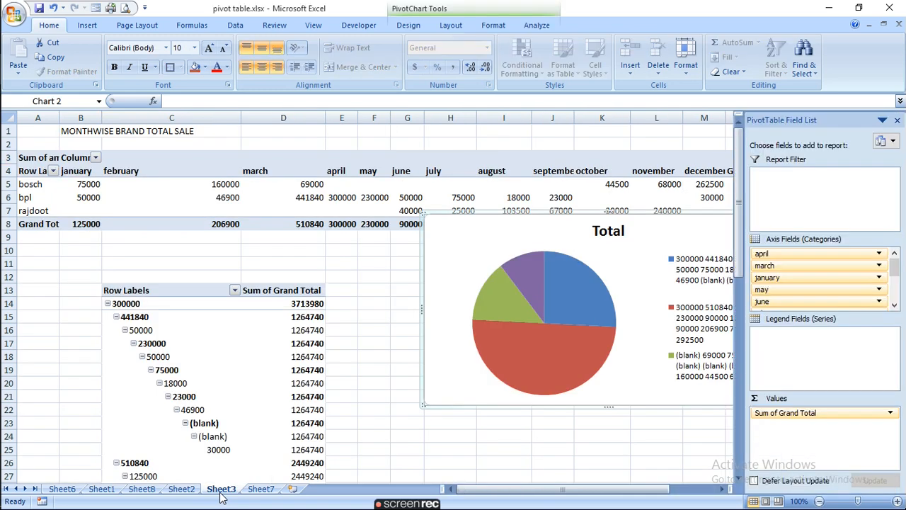
click(264, 491)
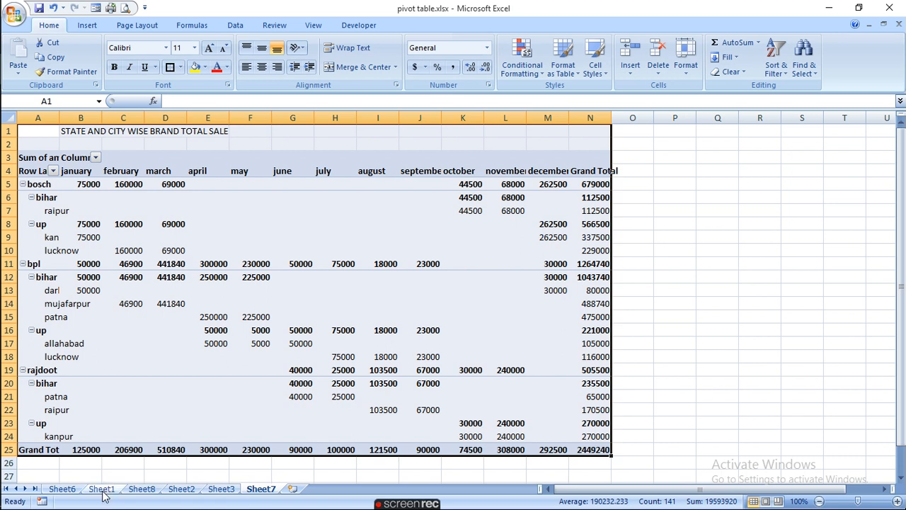
Step: Create a PivotTable on a new worksheet from the Sheet1 sales data in A2:K26
click(101, 490)
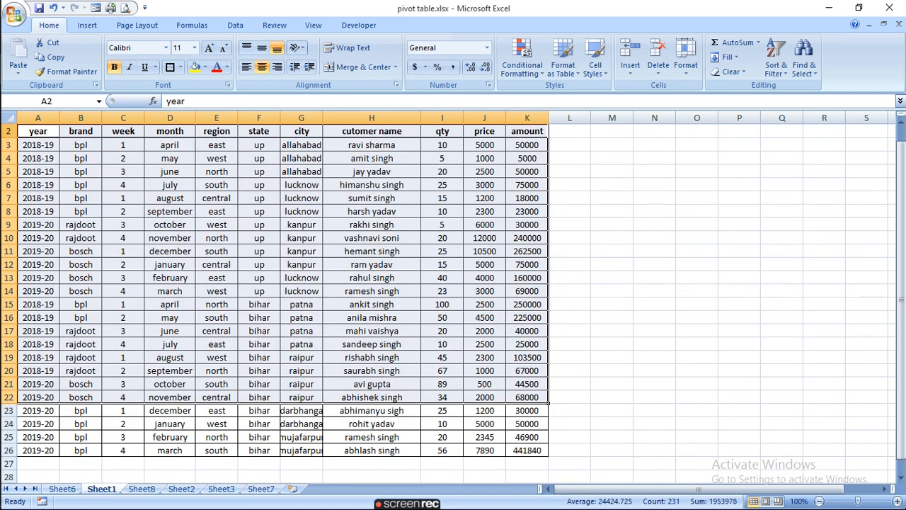
click(49, 134)
drag(53, 139, 522, 451)
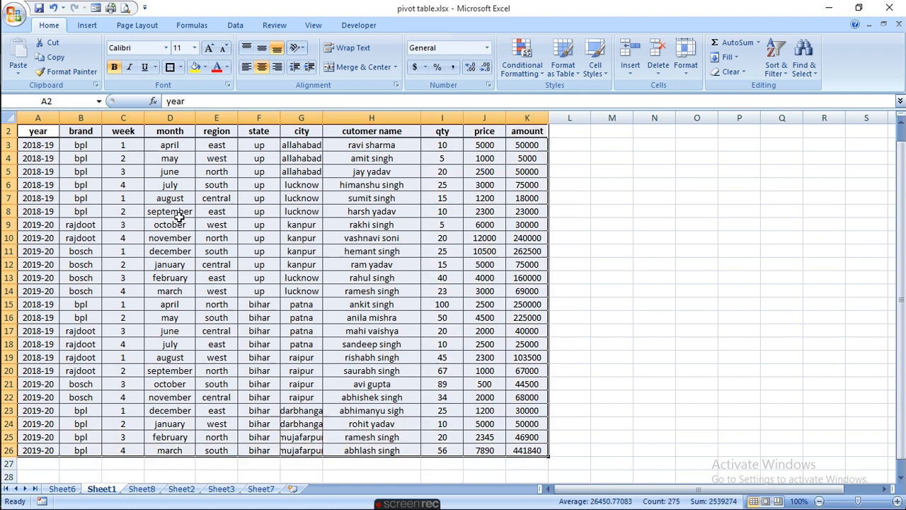
click(88, 24)
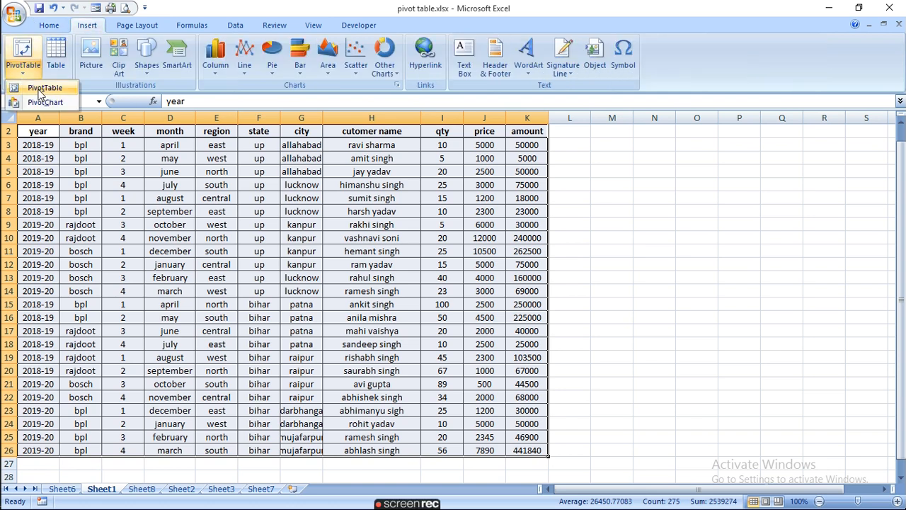
click(39, 91)
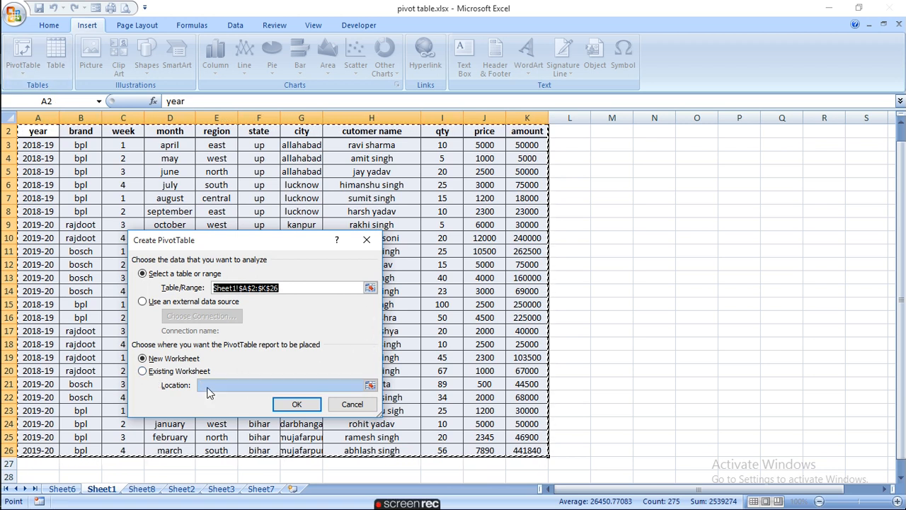
click(297, 405)
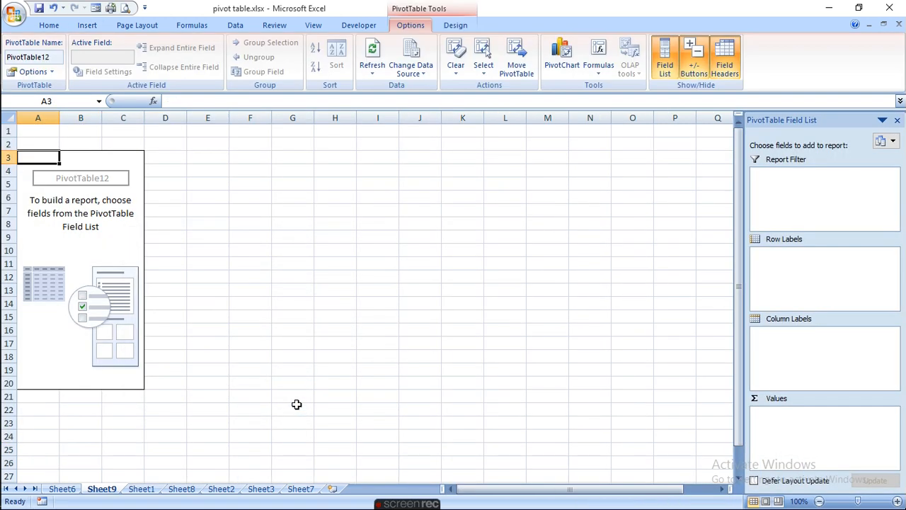
Step: Set the field list to Fields Section and Areas Section Stacked, and place brand in the row labels and month in the column labels
click(894, 141)
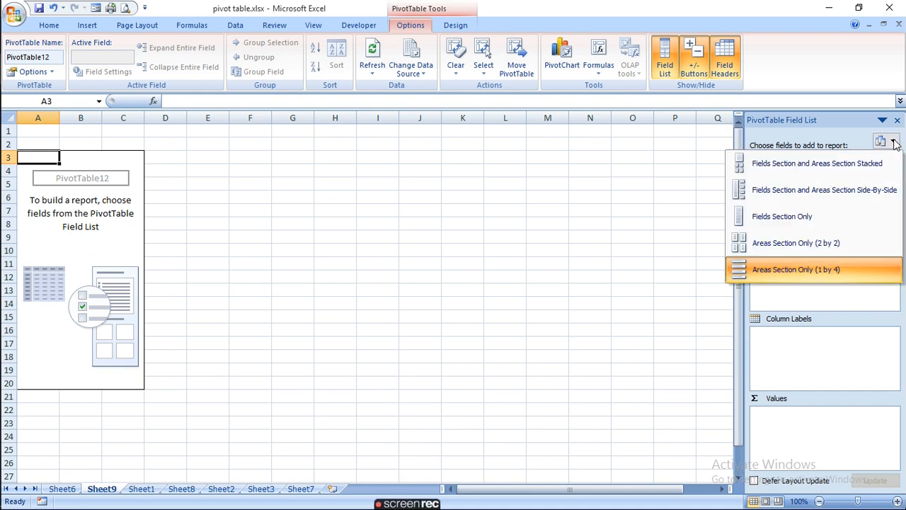
click(777, 167)
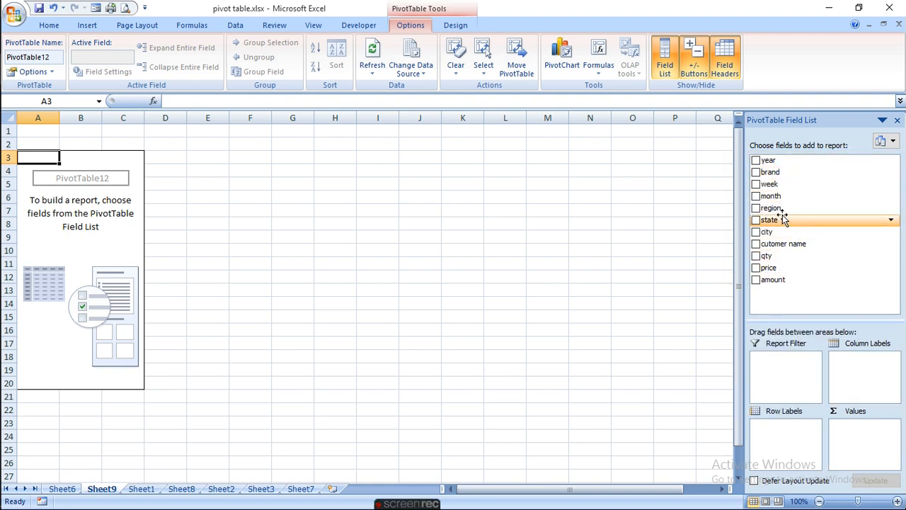
click(755, 173)
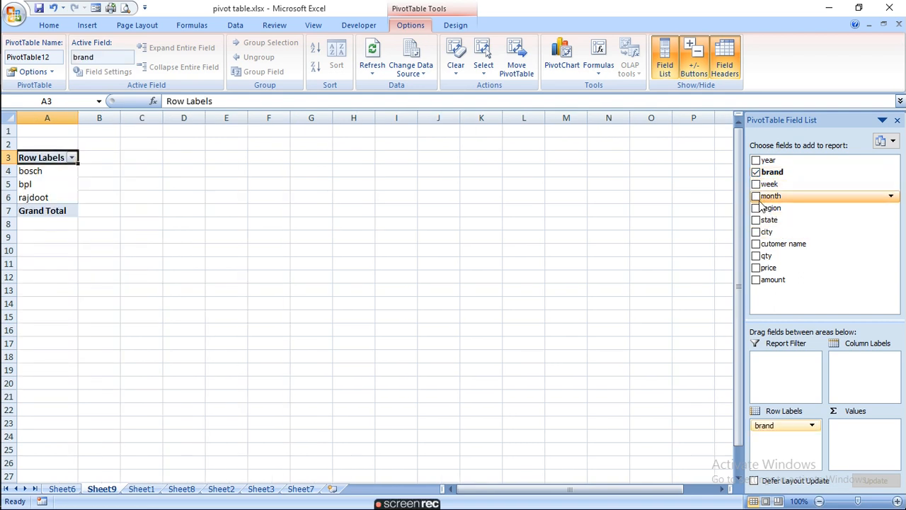
click(756, 196)
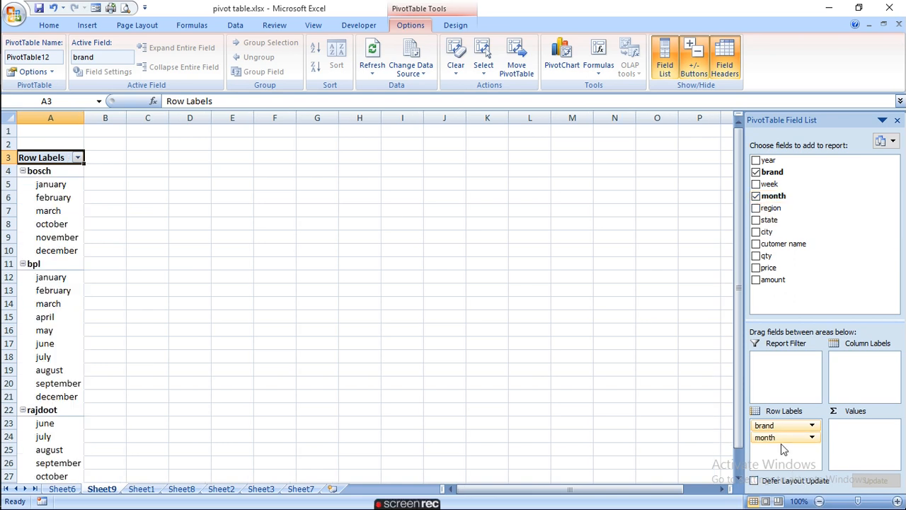
drag(779, 438, 860, 361)
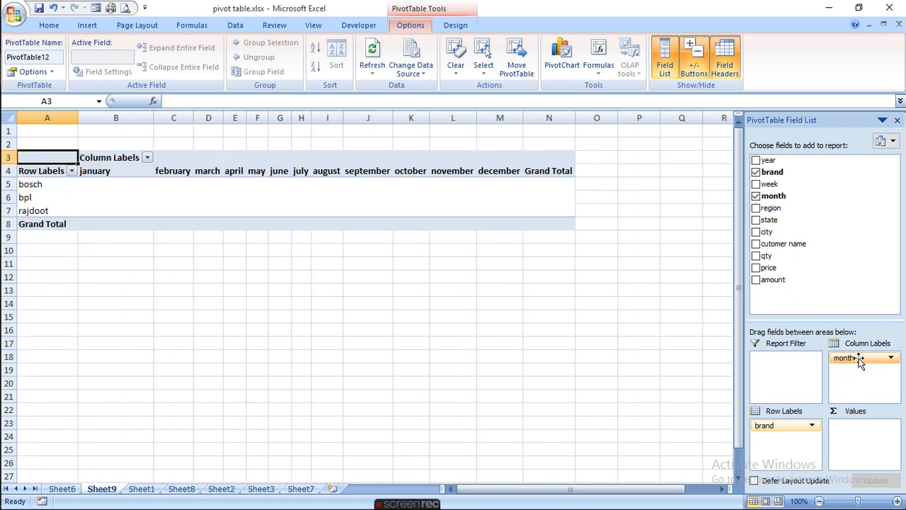
Step: Add state as a report filter set to up, and add amount to the values area
click(756, 220)
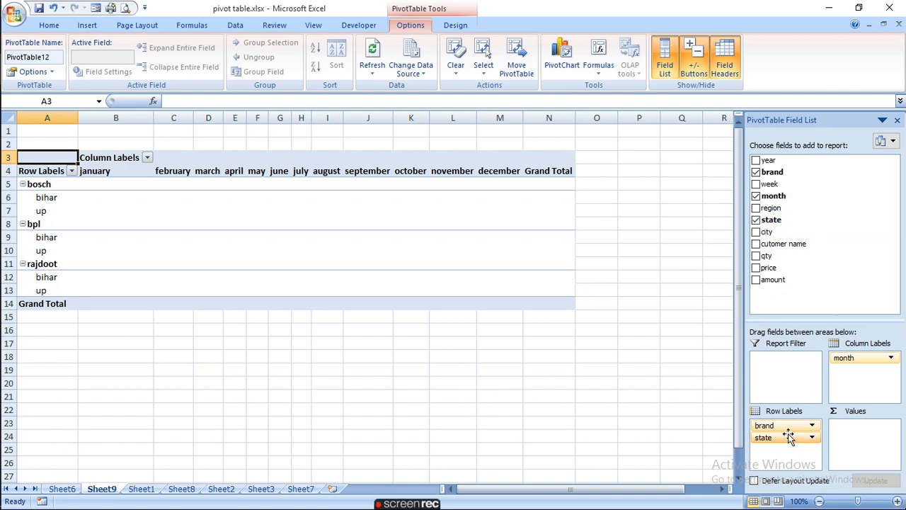
drag(791, 443, 788, 367)
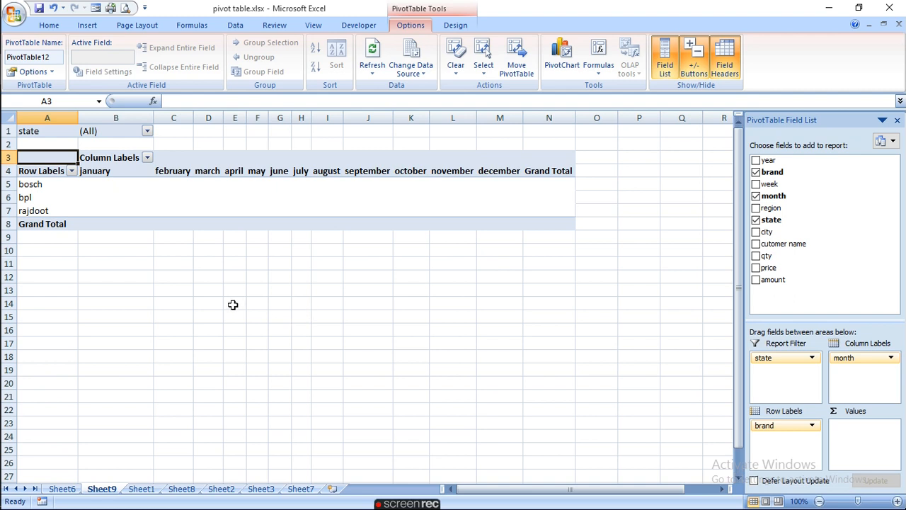
click(147, 132)
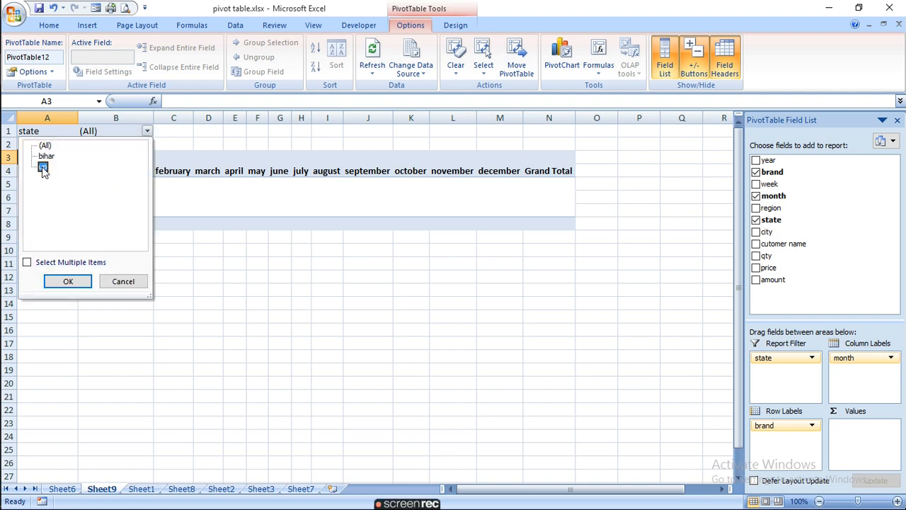
click(77, 283)
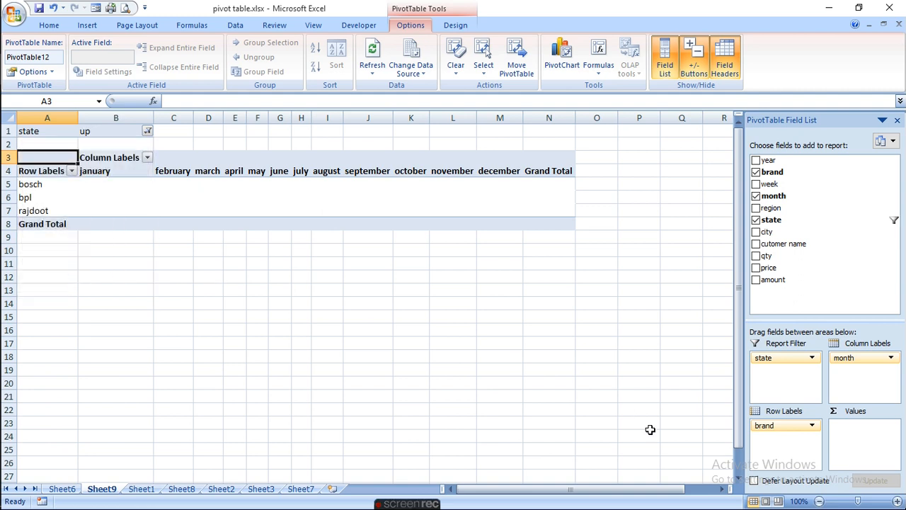
drag(773, 280, 877, 439)
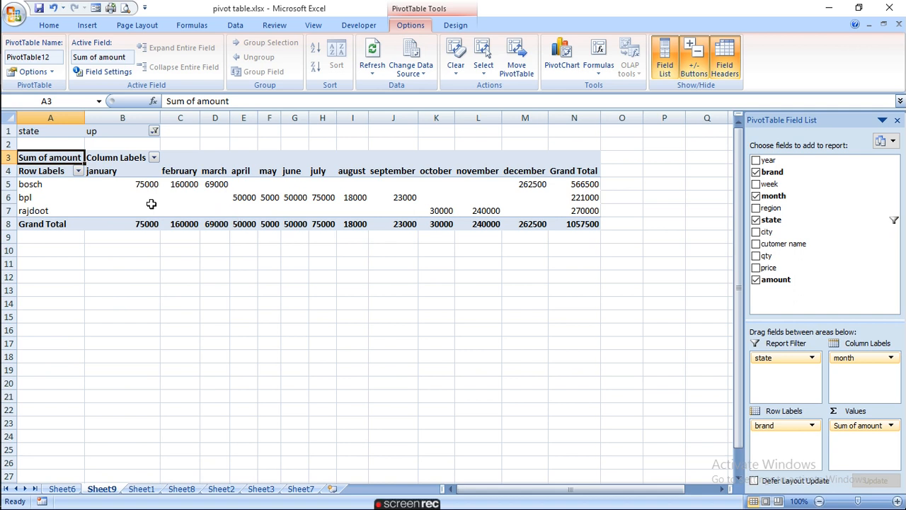
mouse_move(565, 221)
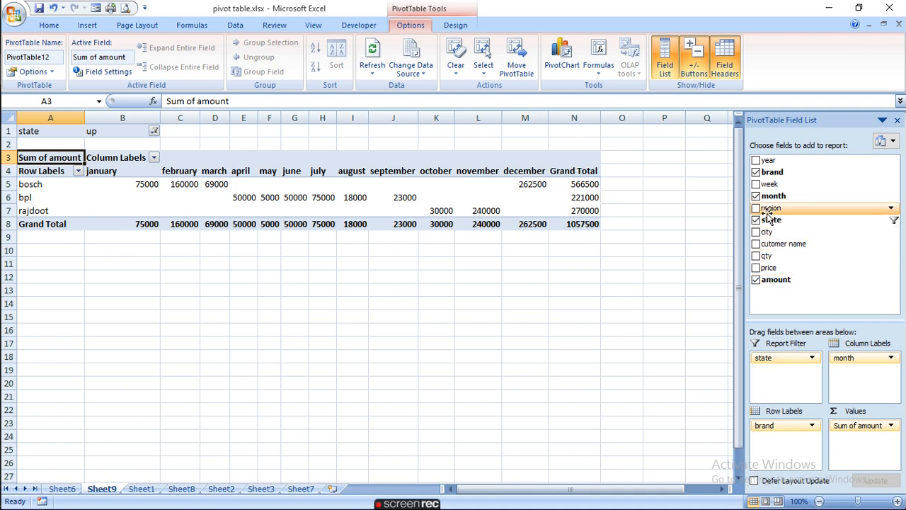
Step: Rearrange the pivot fields so that state sits under brand in the row labels and city is the report filter
drag(780, 359, 777, 441)
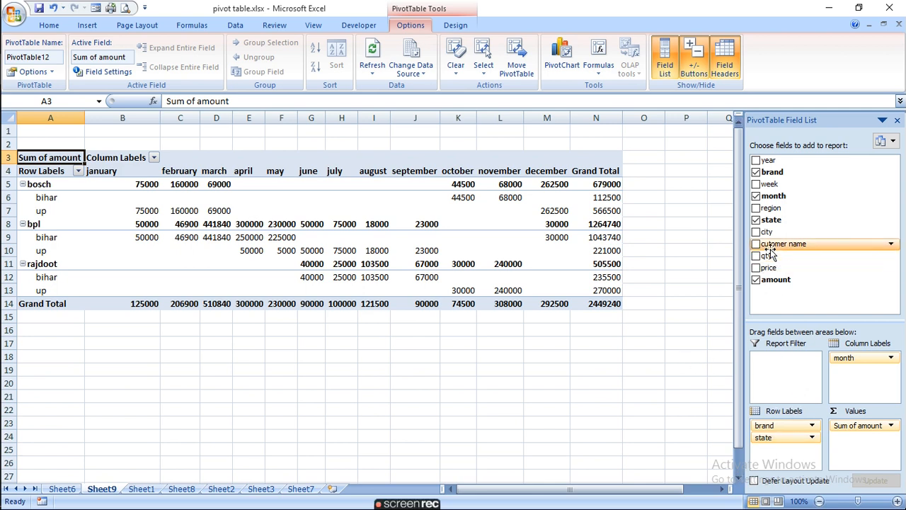
drag(772, 222, 773, 362)
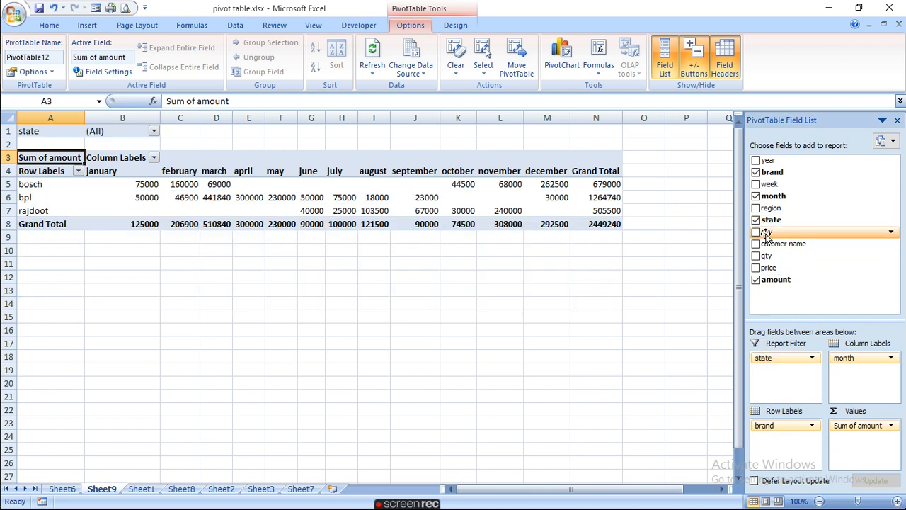
drag(758, 236, 770, 441)
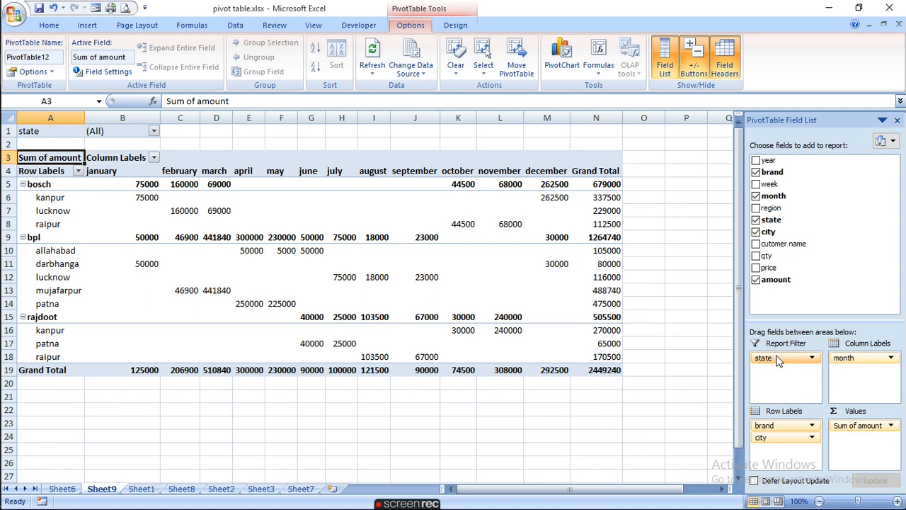
drag(772, 359, 774, 459)
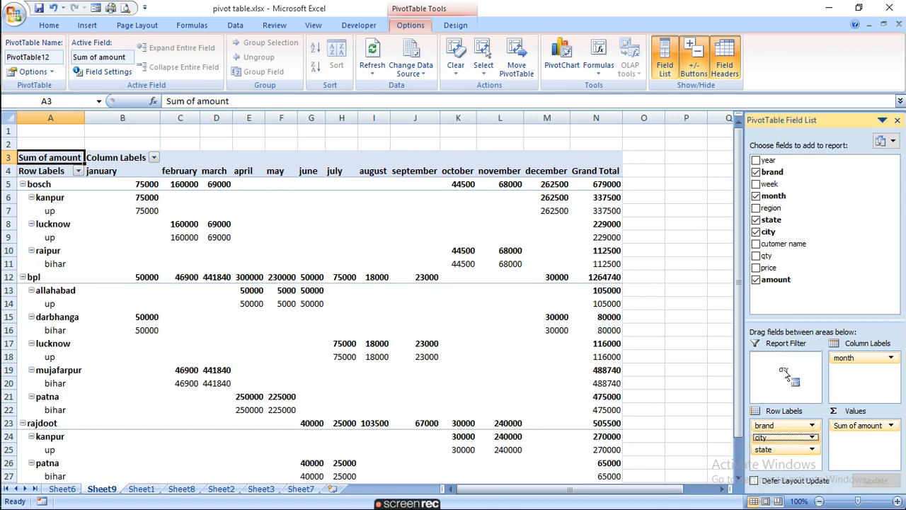
drag(790, 359, 786, 362)
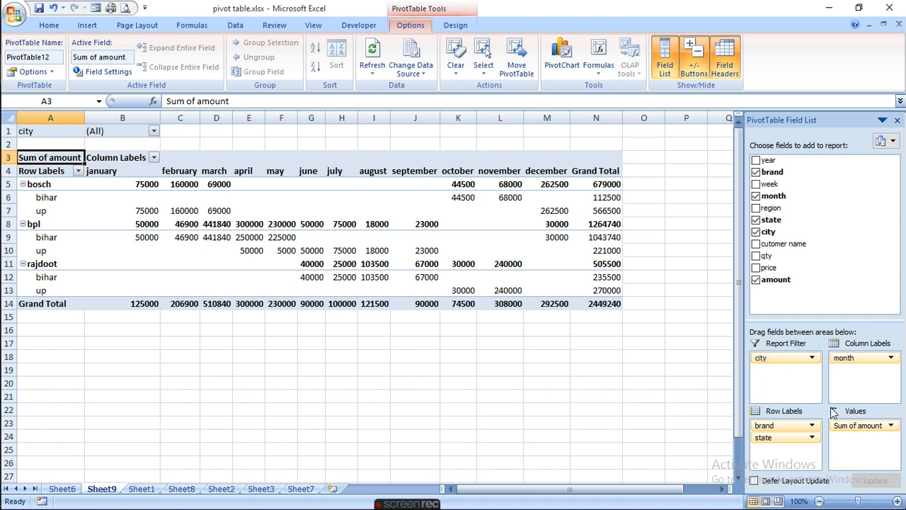
Step: Filter the PivotTable's city report filter to lucknow
click(812, 359)
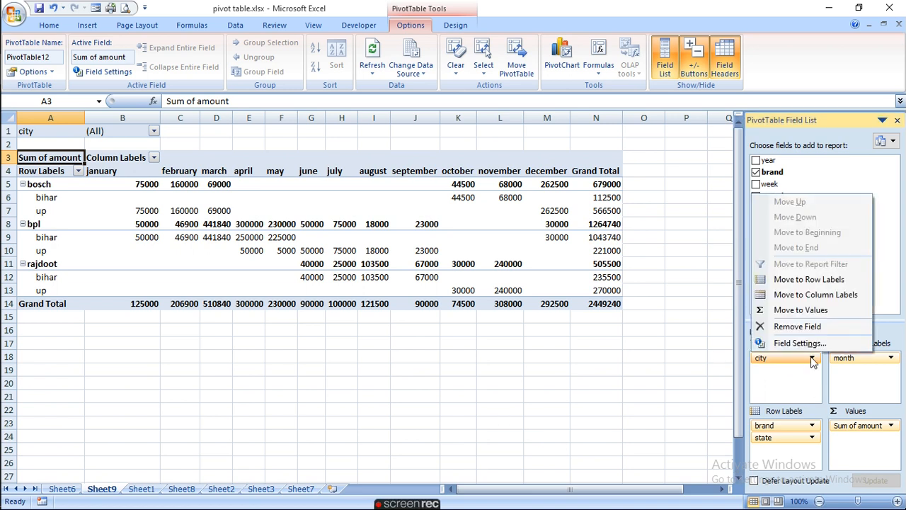
click(813, 360)
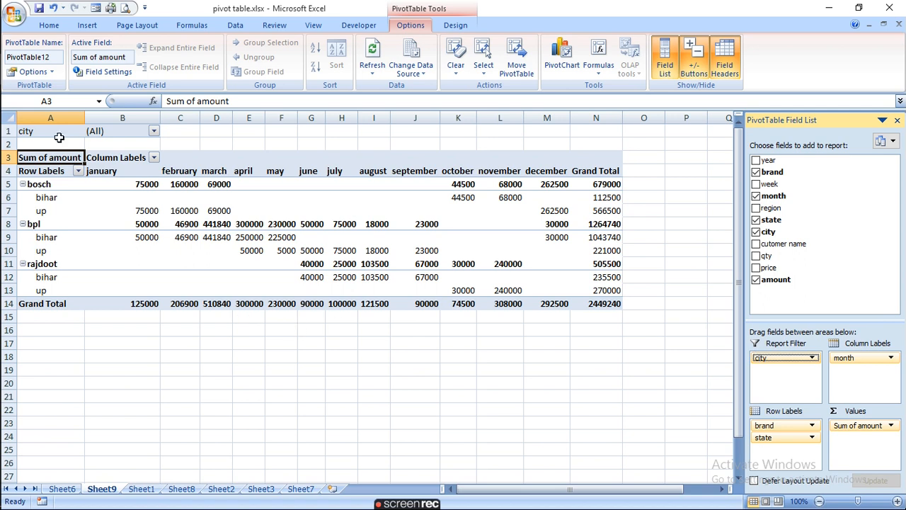
click(154, 132)
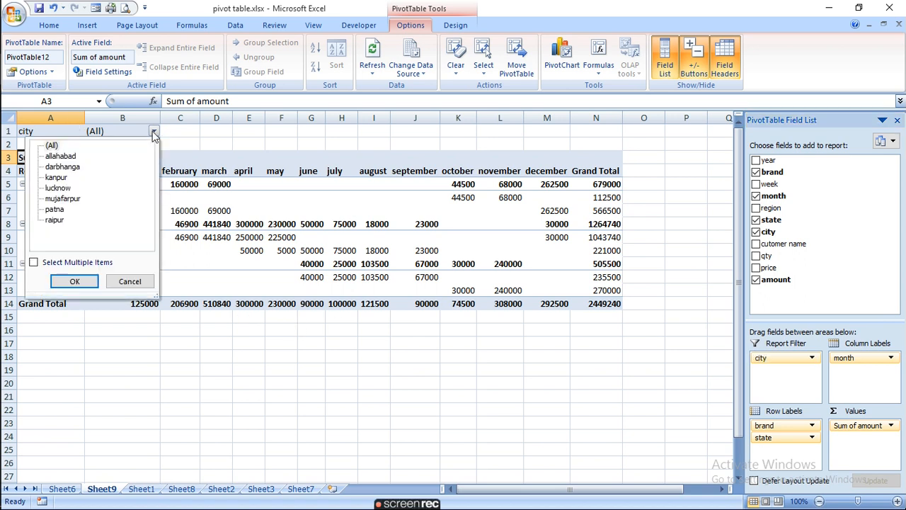
click(60, 187)
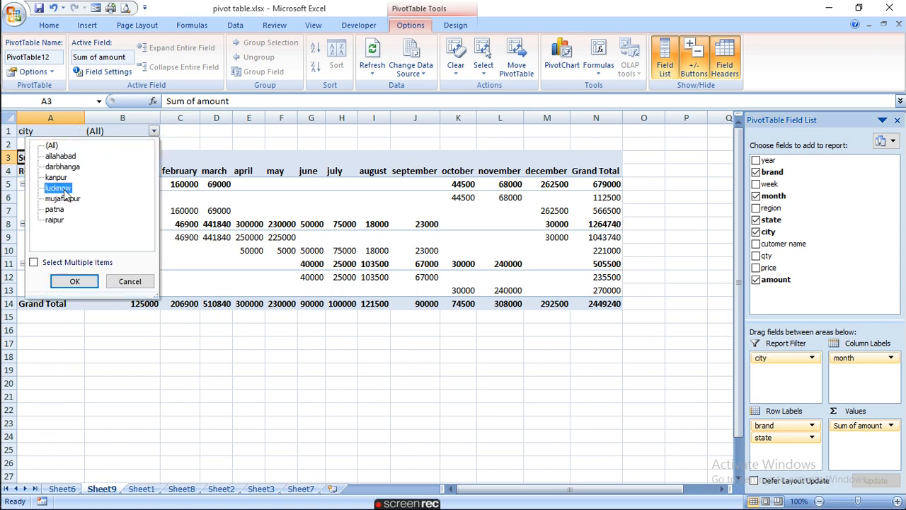
click(75, 283)
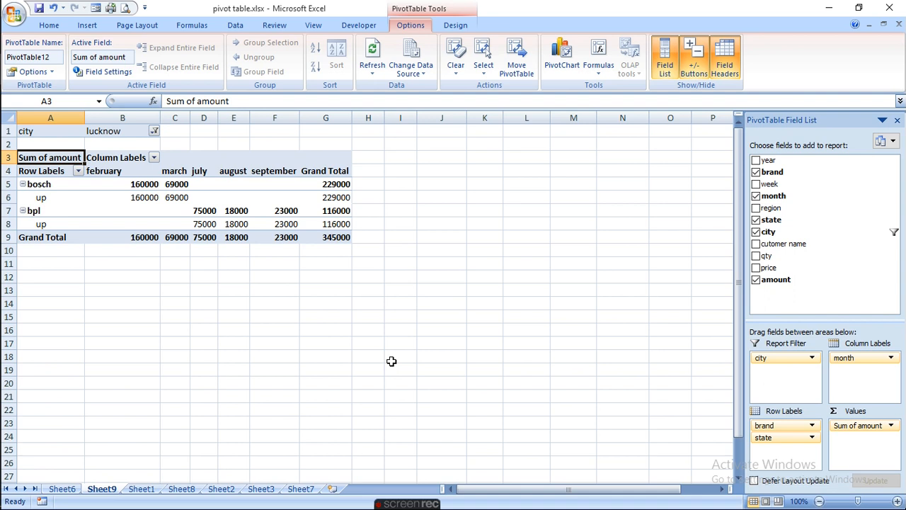
Step: List the PivotTable's calculated field and item formulas on a new worksheet
click(460, 26)
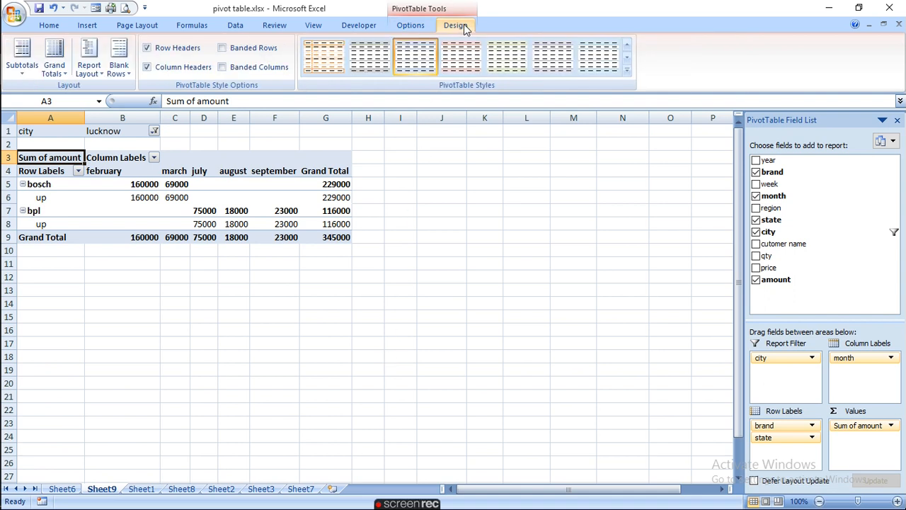
click(412, 25)
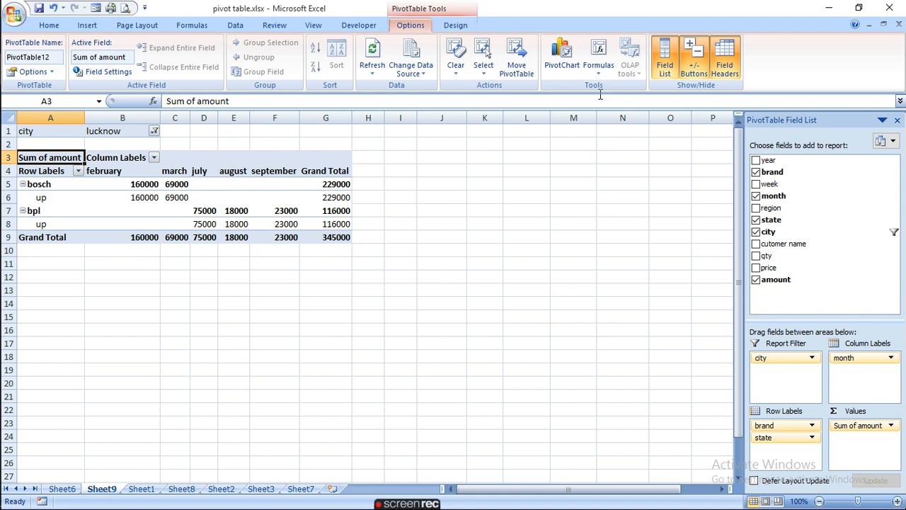
click(600, 71)
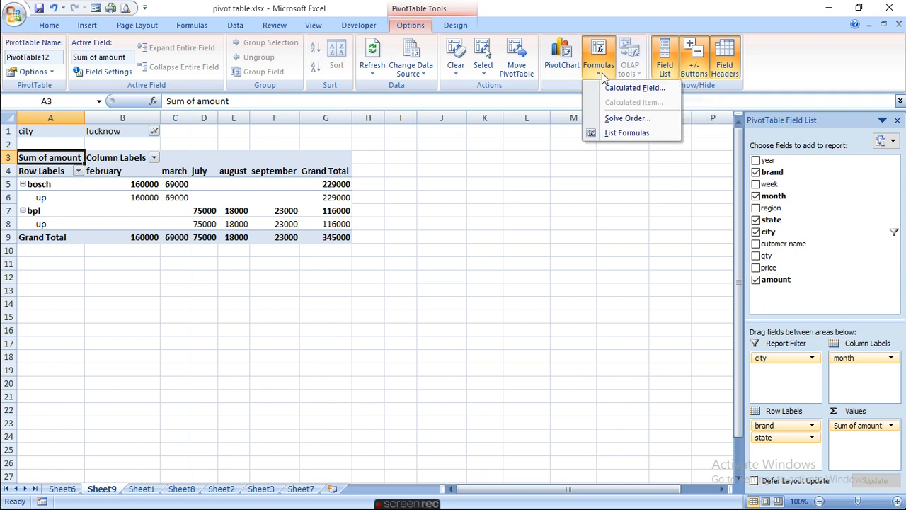
click(627, 133)
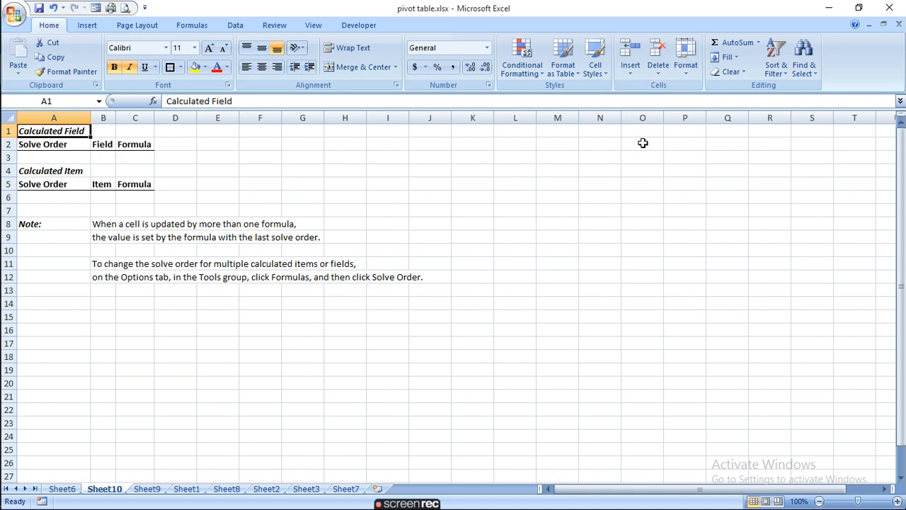
Step: Delete the worksheet containing the PivotTable formula list
key(alt+e)
key(l)
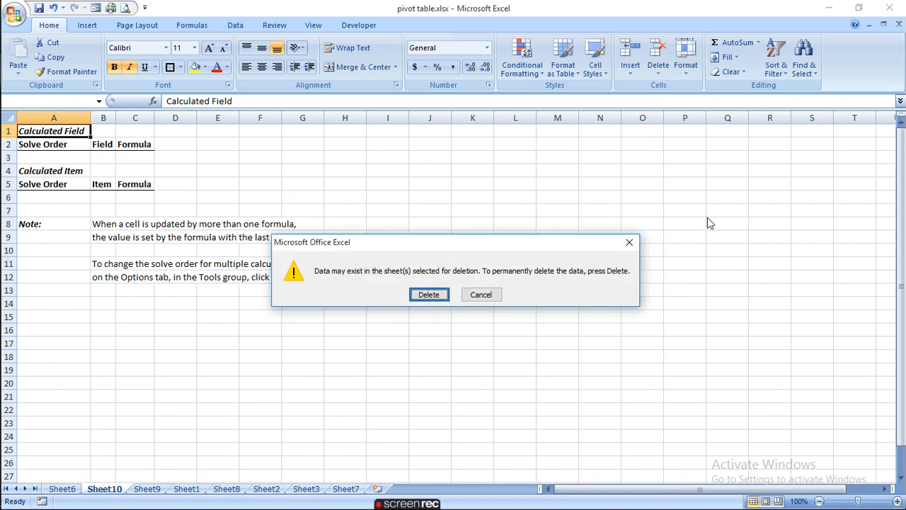
click(429, 296)
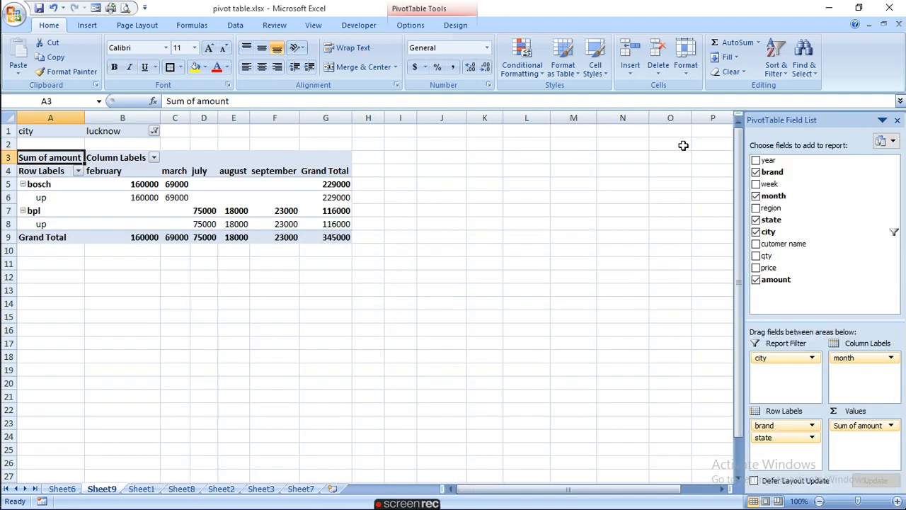
Step: Summarize the amount value field in the PivotTable by Count
click(892, 426)
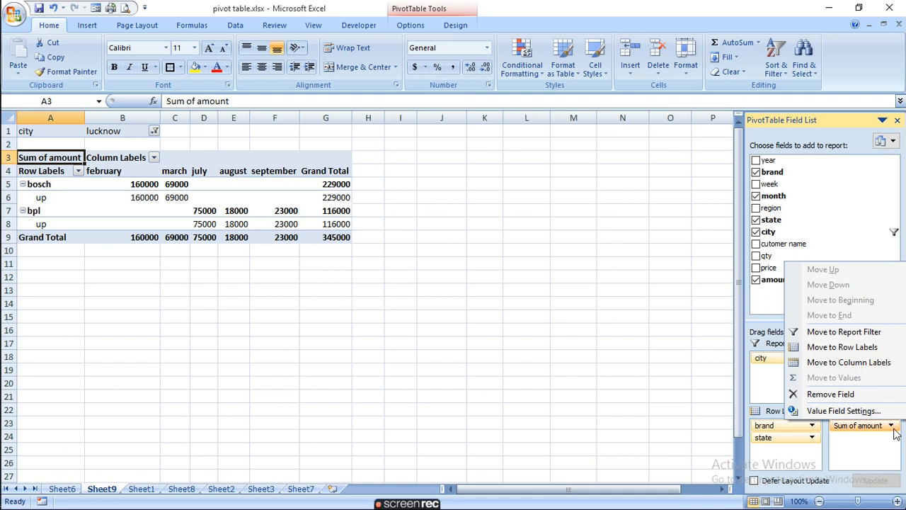
click(843, 411)
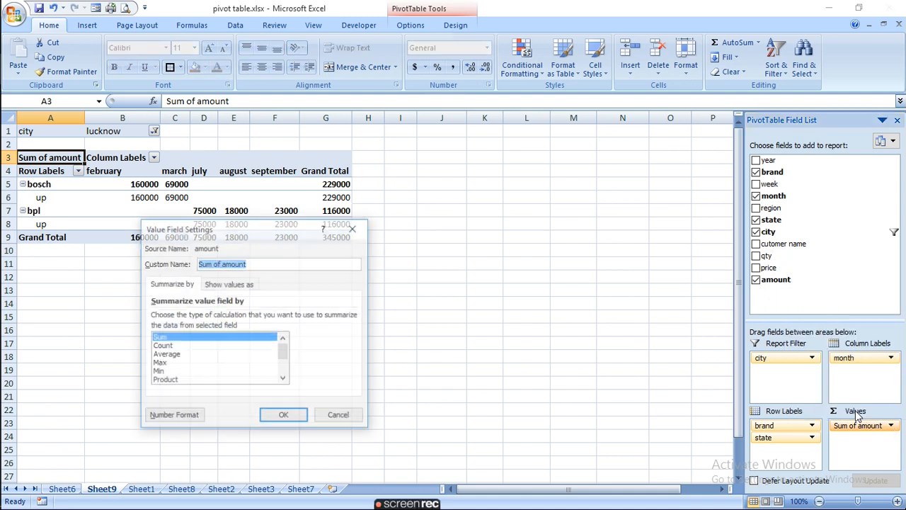
click(165, 346)
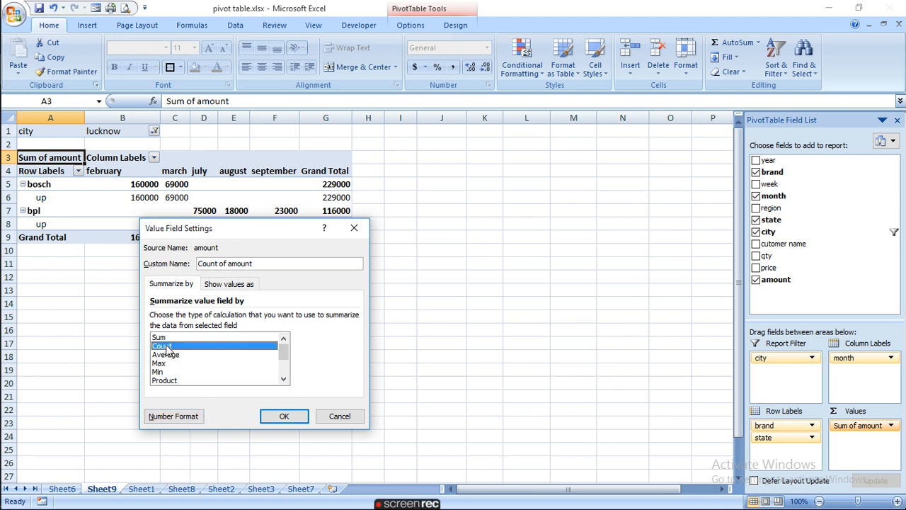
click(284, 417)
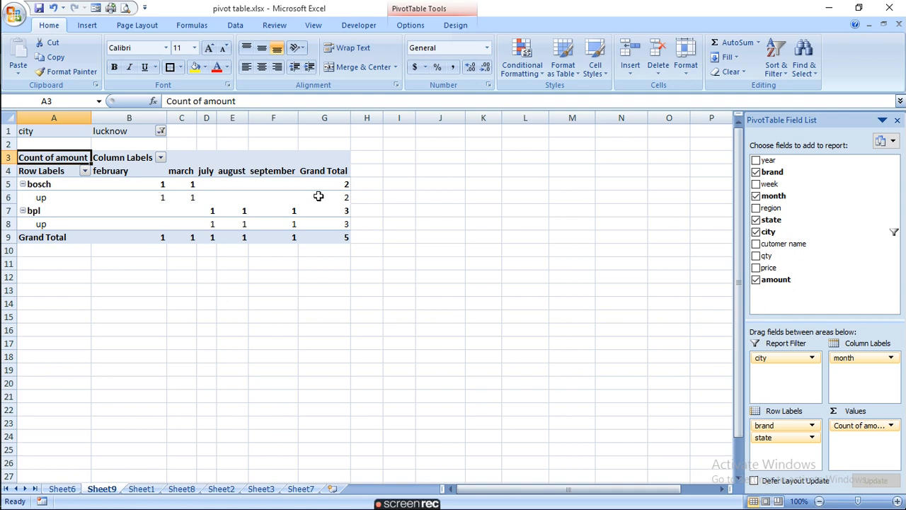
Step: Change the amount value field's summary calculation to Max
click(892, 425)
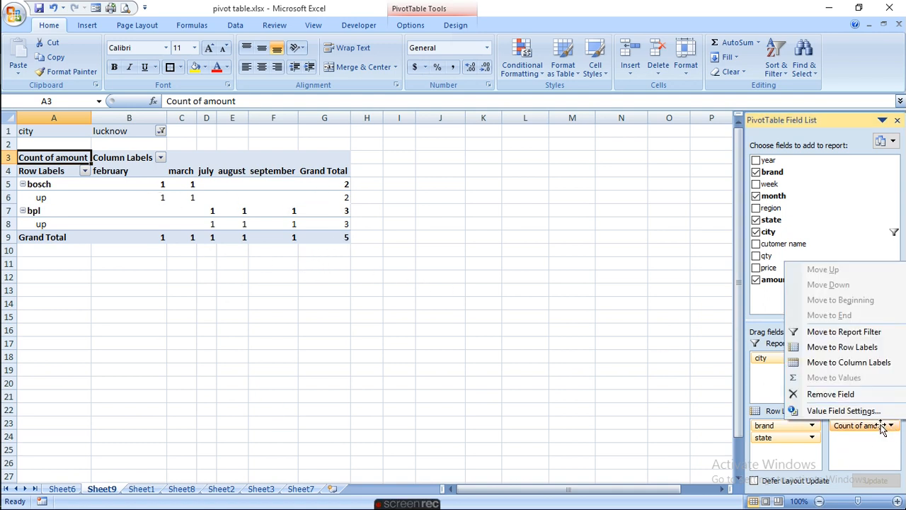
click(843, 410)
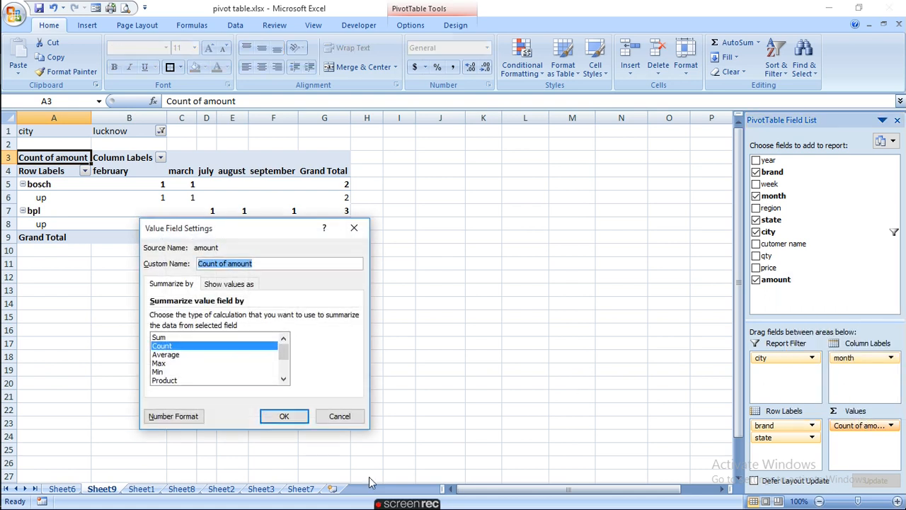
click(160, 363)
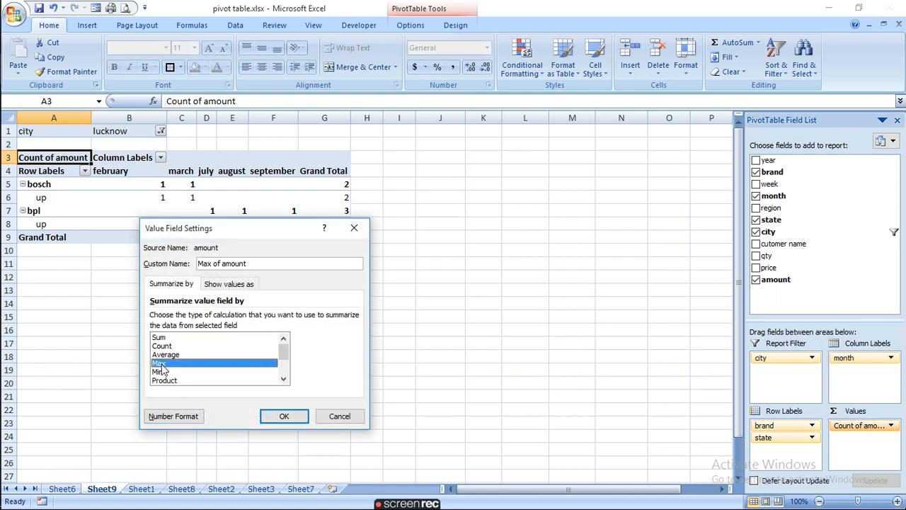
click(284, 417)
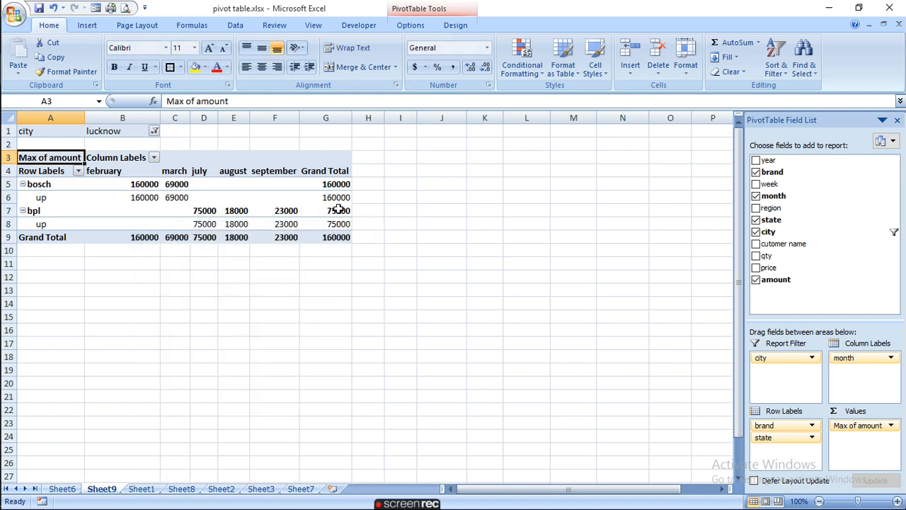
Step: Change the amount value field's summary calculation to Average
click(891, 427)
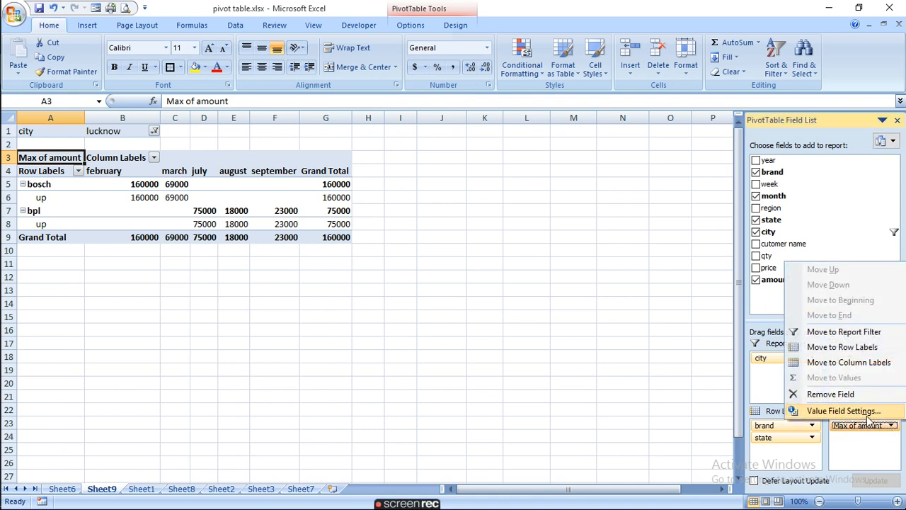
click(863, 412)
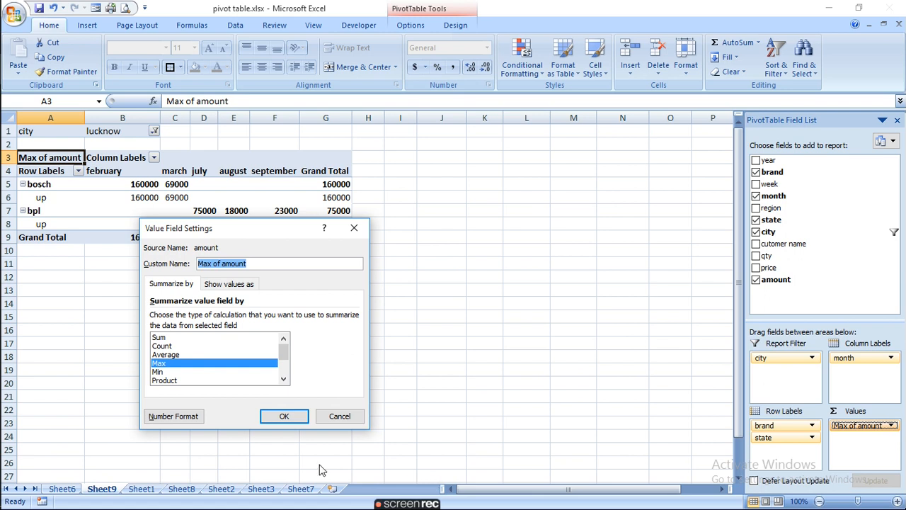
click(165, 355)
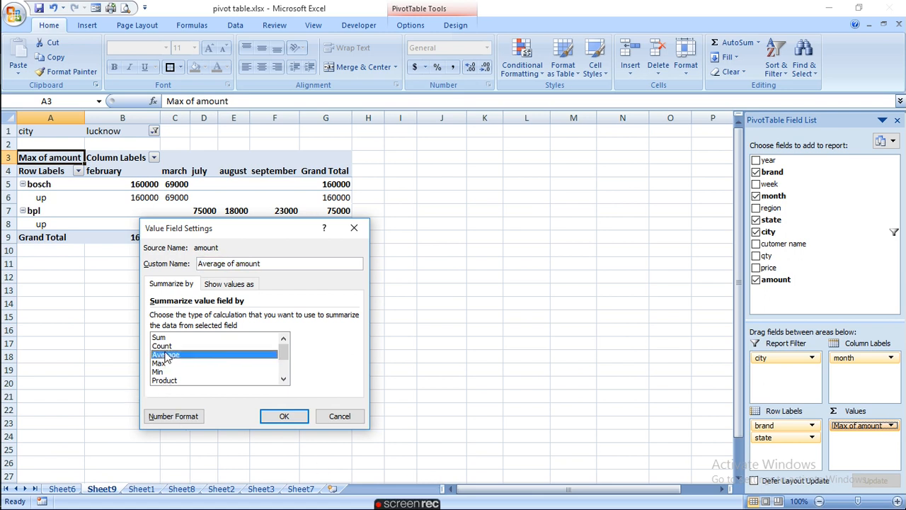
click(285, 418)
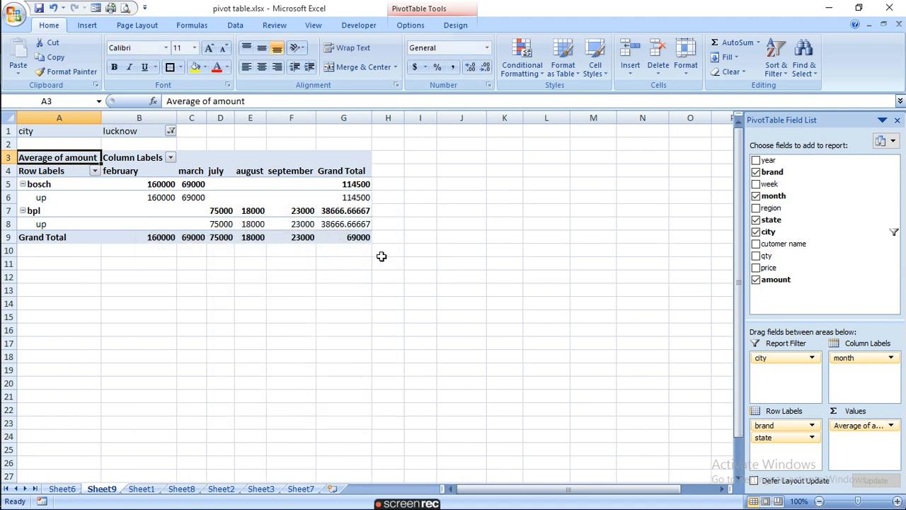
Step: Change the amount value field's summary calculation to Min
click(892, 426)
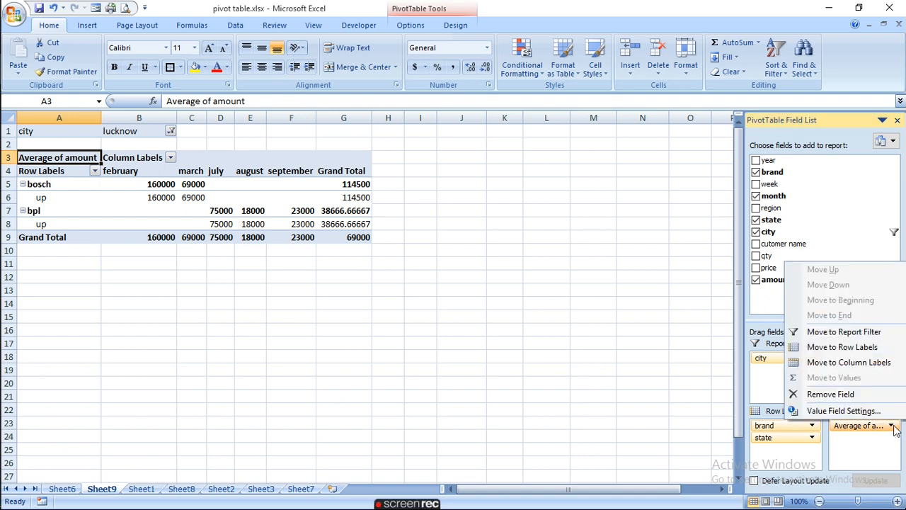
click(842, 411)
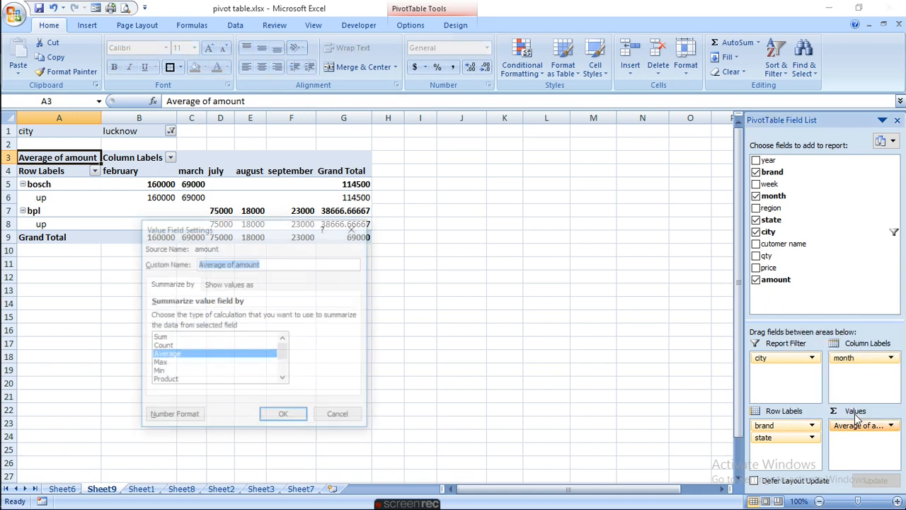
click(284, 379)
click(284, 379)
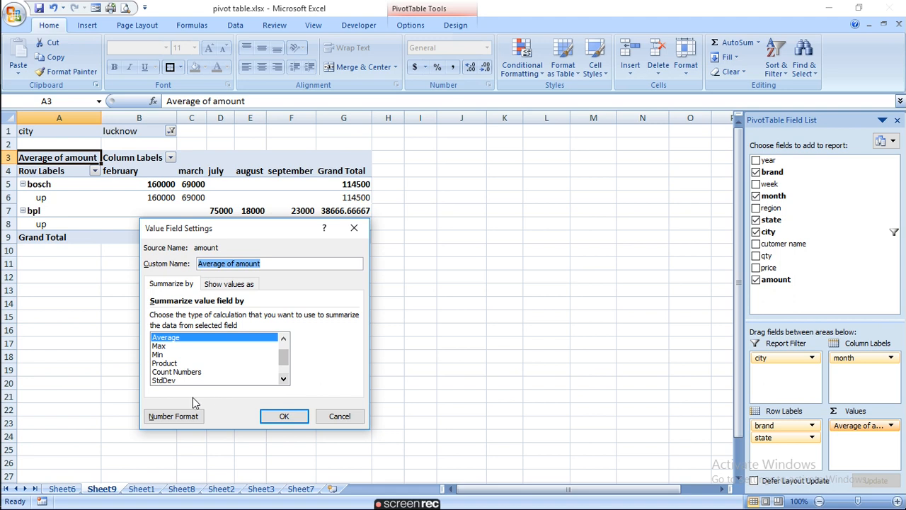
click(157, 355)
click(284, 417)
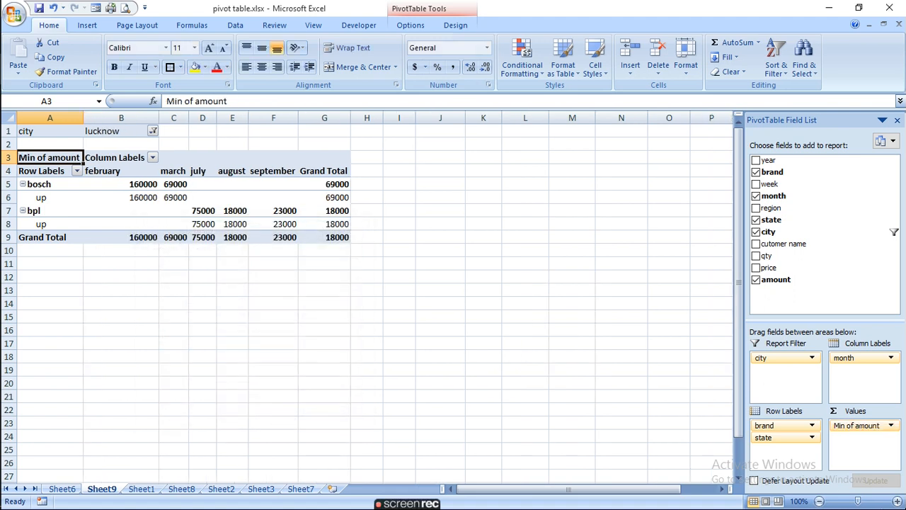
Step: Set the amount value field to summarize by Sum, keeping values shown as Normal, and select blank cell H18
click(891, 427)
click(871, 411)
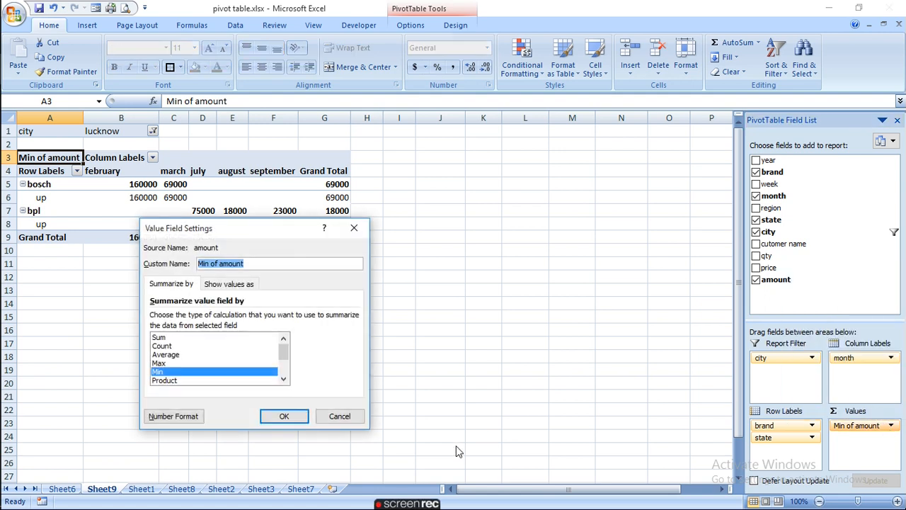
click(160, 338)
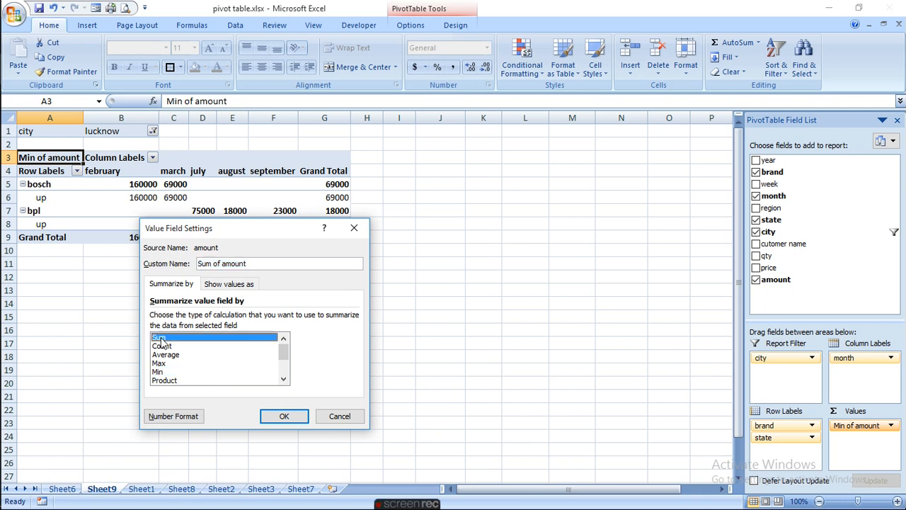
click(240, 285)
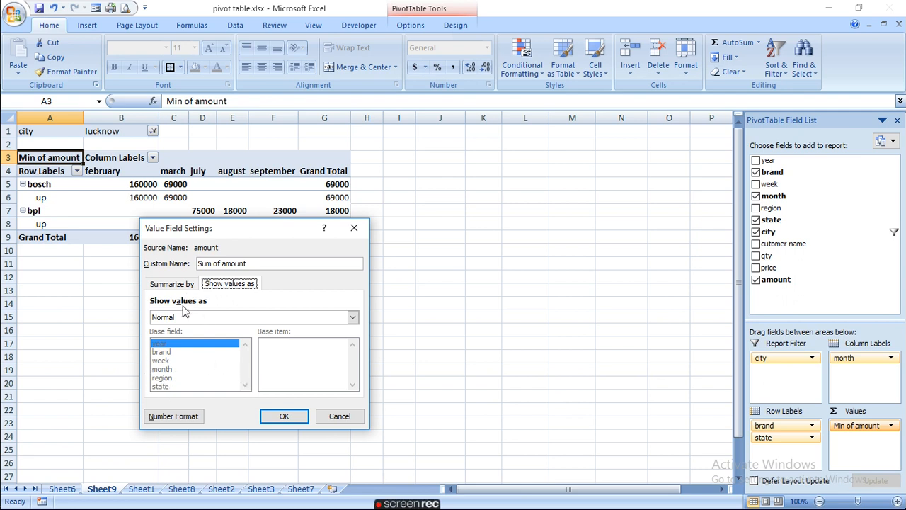
click(173, 285)
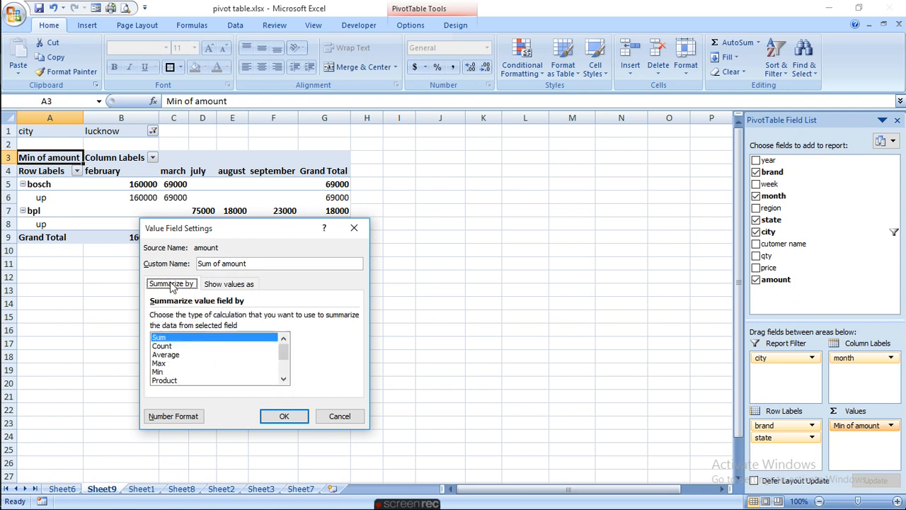
click(293, 416)
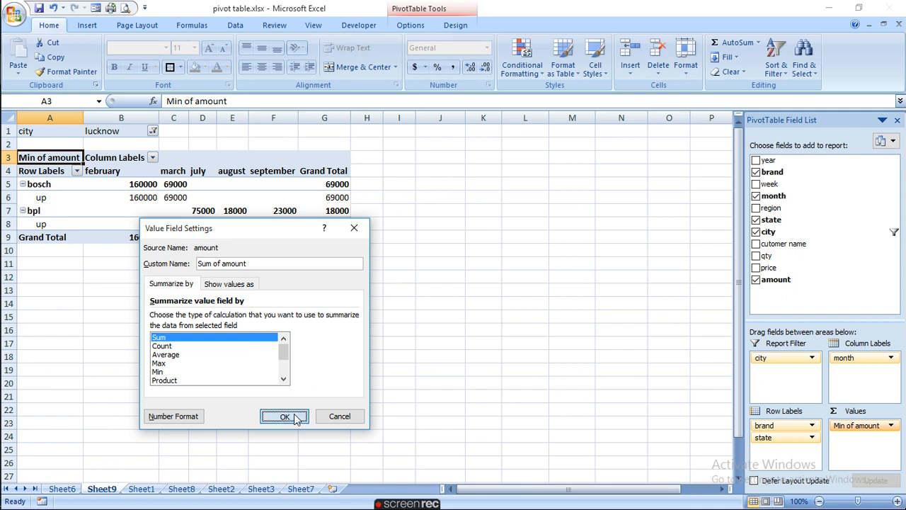
click(375, 356)
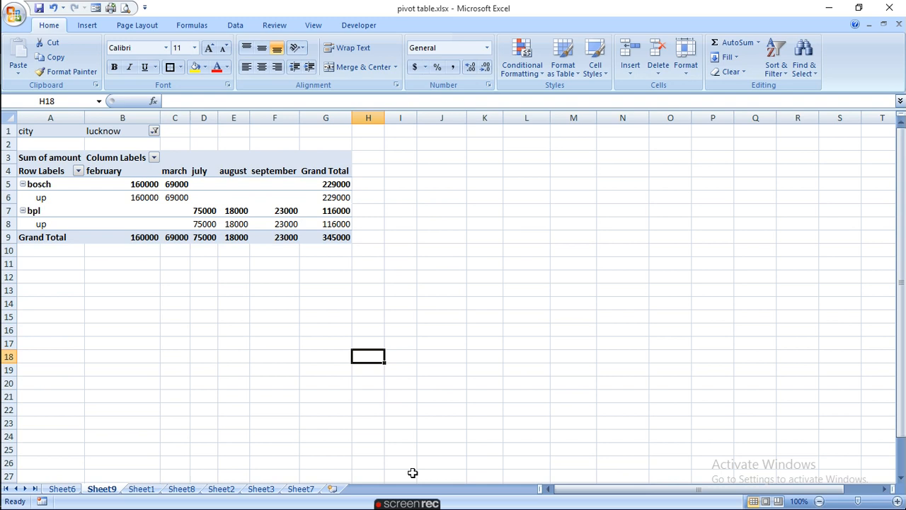
mouse_move(425, 496)
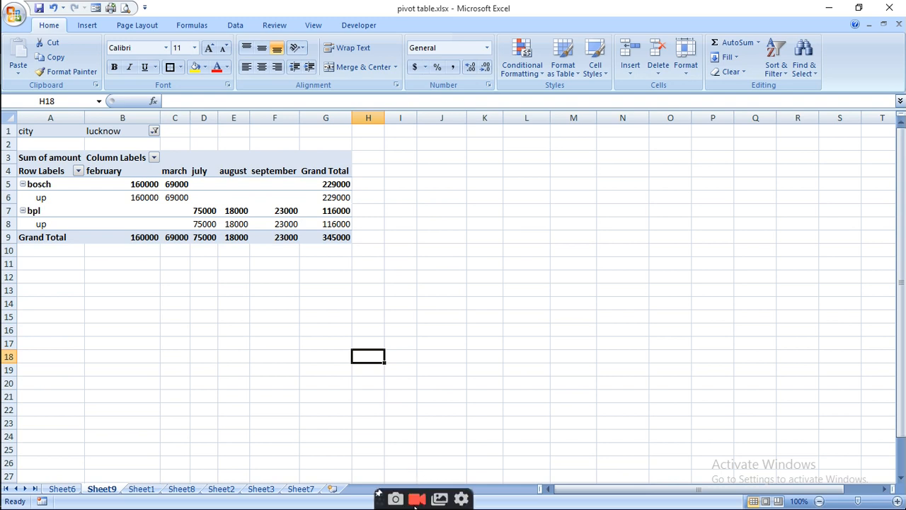